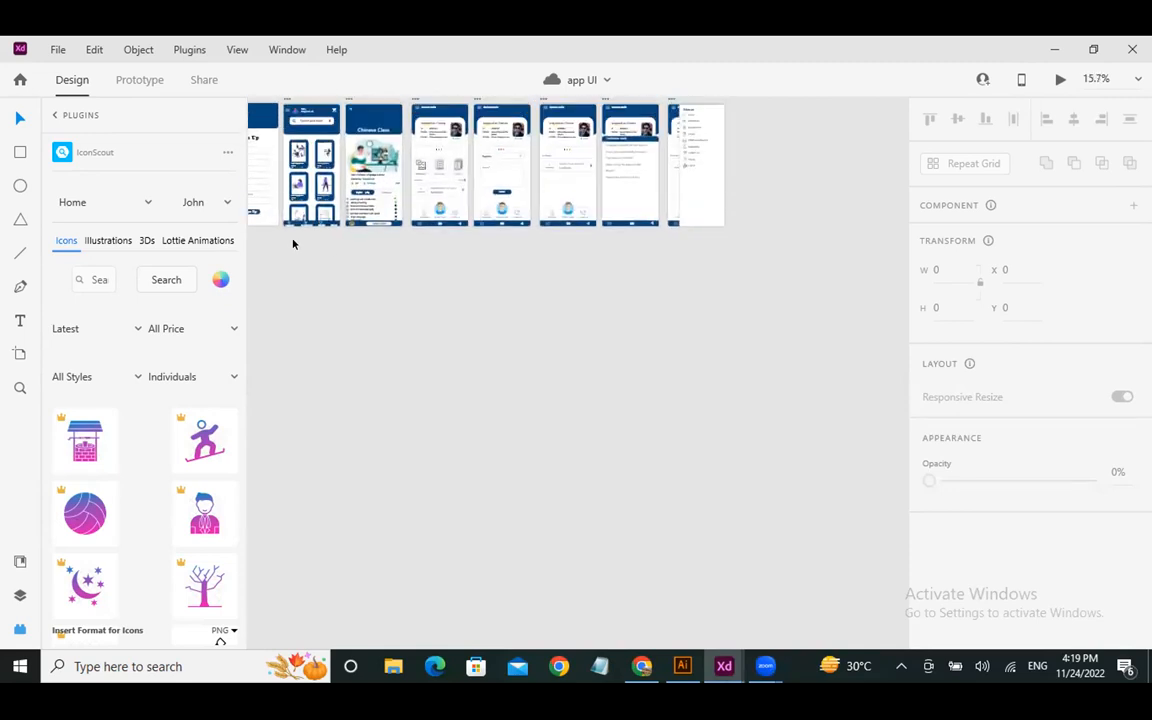
Step: Look over the welcome, Login and Sign Up artboards of the language-learning app design
scroll(311, 235, up, 5)
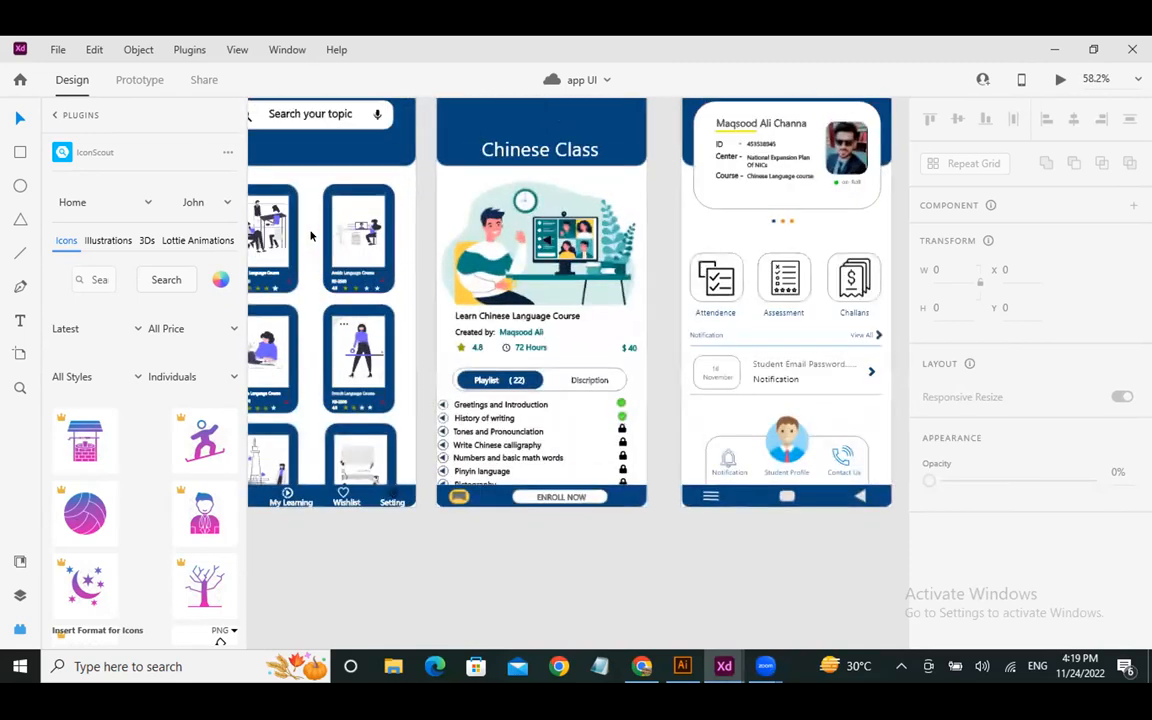
scroll(311, 236, down, 2)
scroll(310, 235, down, 1)
scroll(308, 235, left, 5)
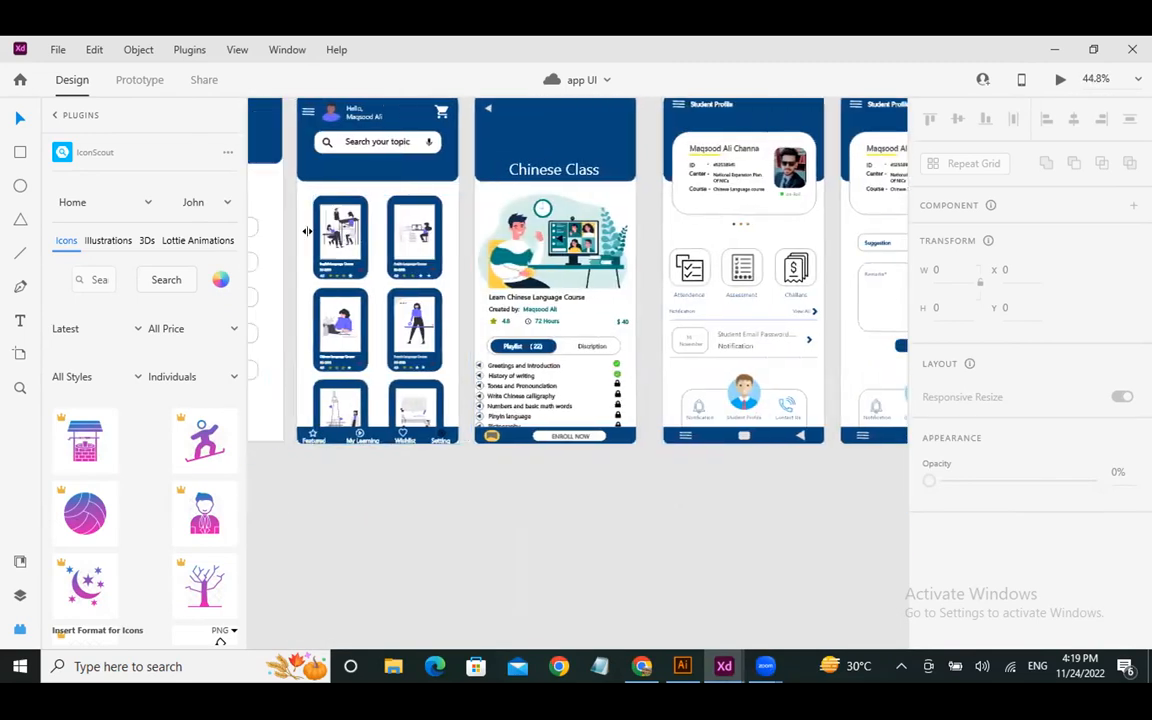
scroll(307, 236, left, 5)
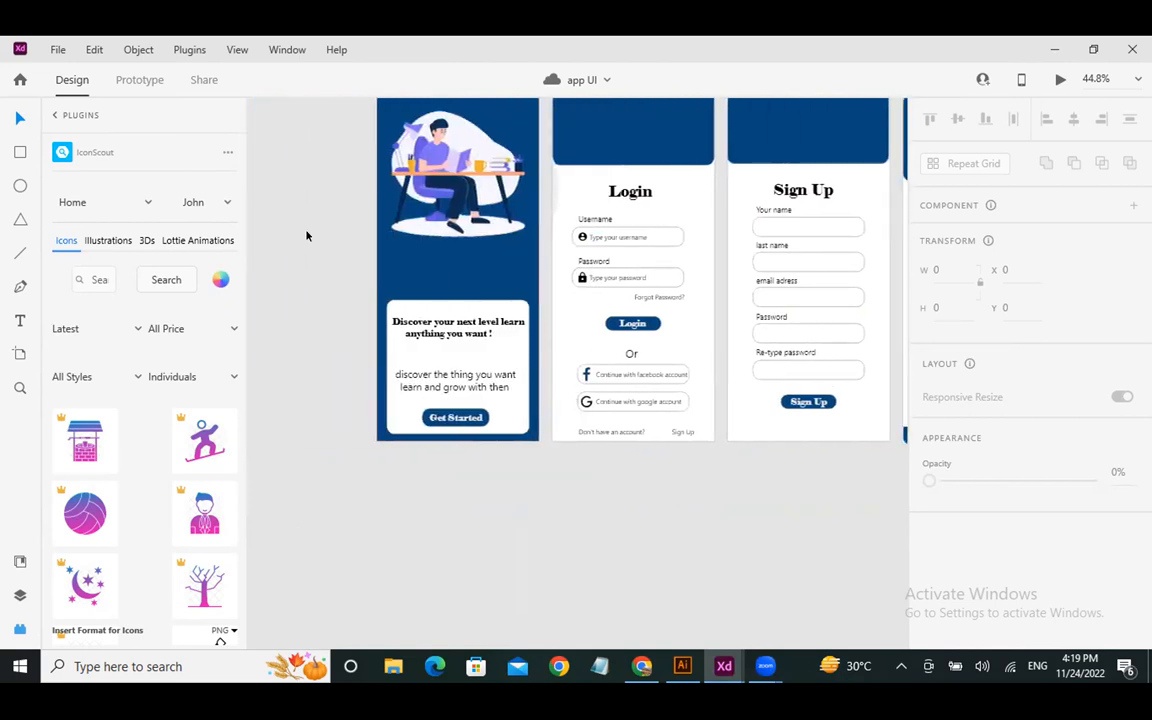
scroll(306, 234, up, 2)
scroll(440, 441, up, 1)
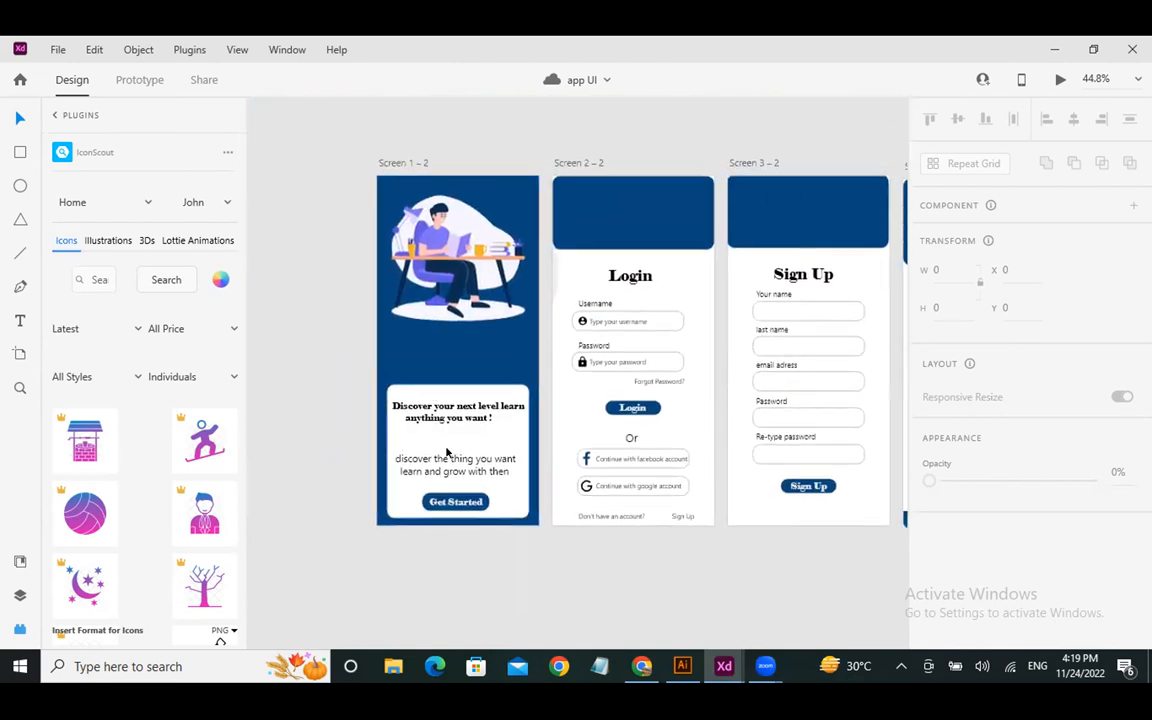
scroll(508, 314, down, 2)
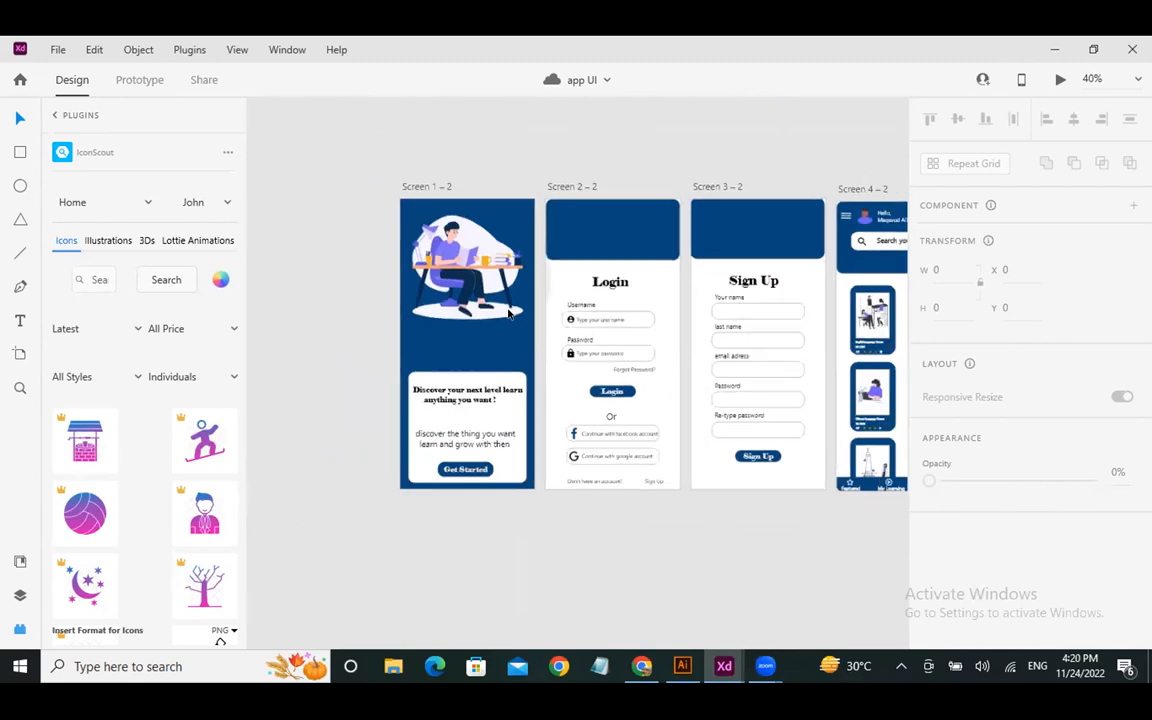
scroll(610, 314, right, 2)
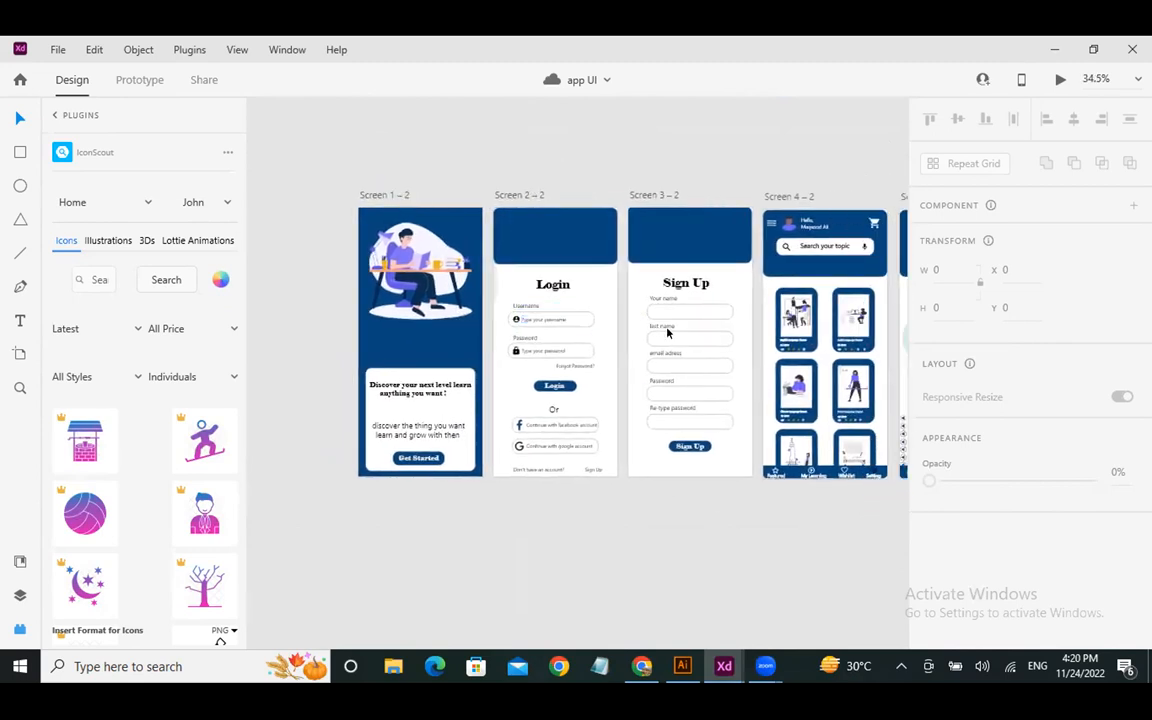
scroll(681, 337, right, 2)
scroll(679, 337, right, 3)
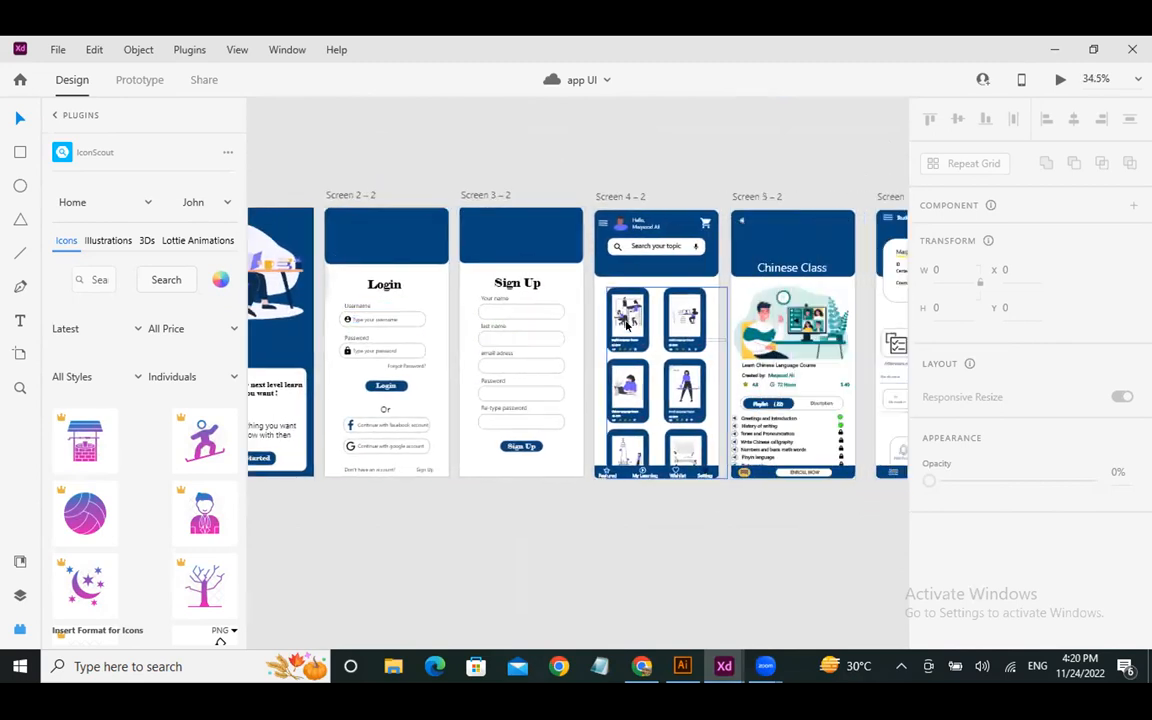
Step: Examine the course catalogue artboard and the Chinese Class course detail artboard up close
scroll(615, 325, up, 1)
scroll(615, 325, up, 3)
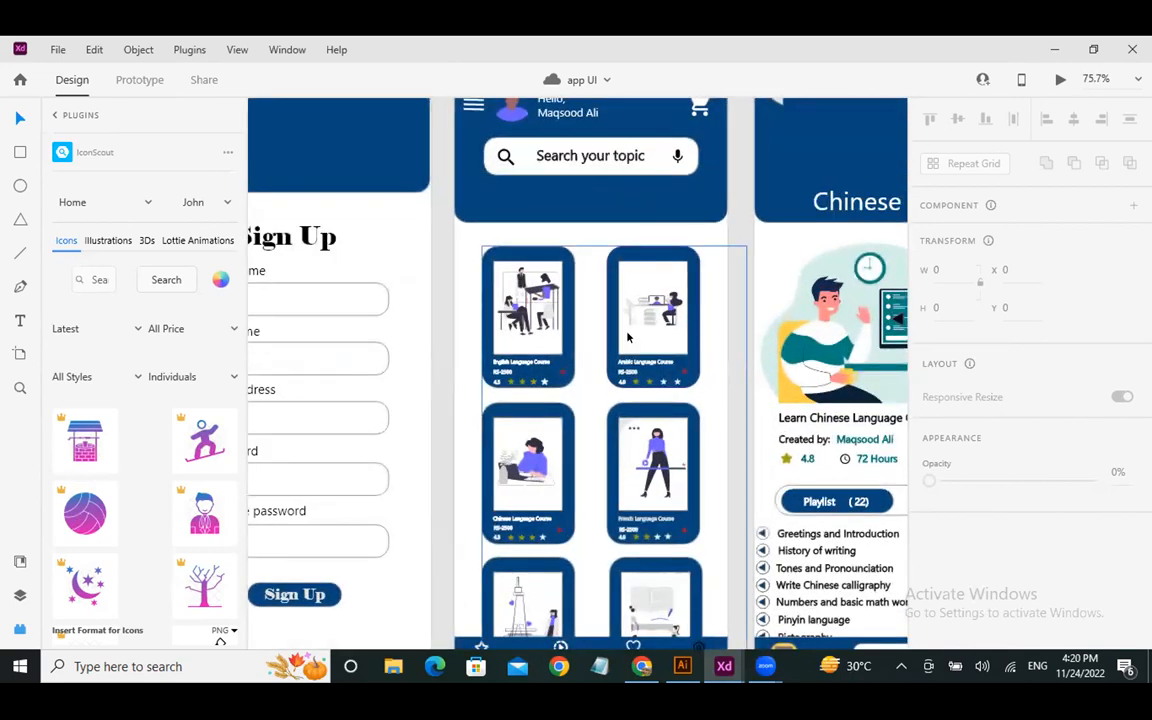
scroll(628, 338, down, 3)
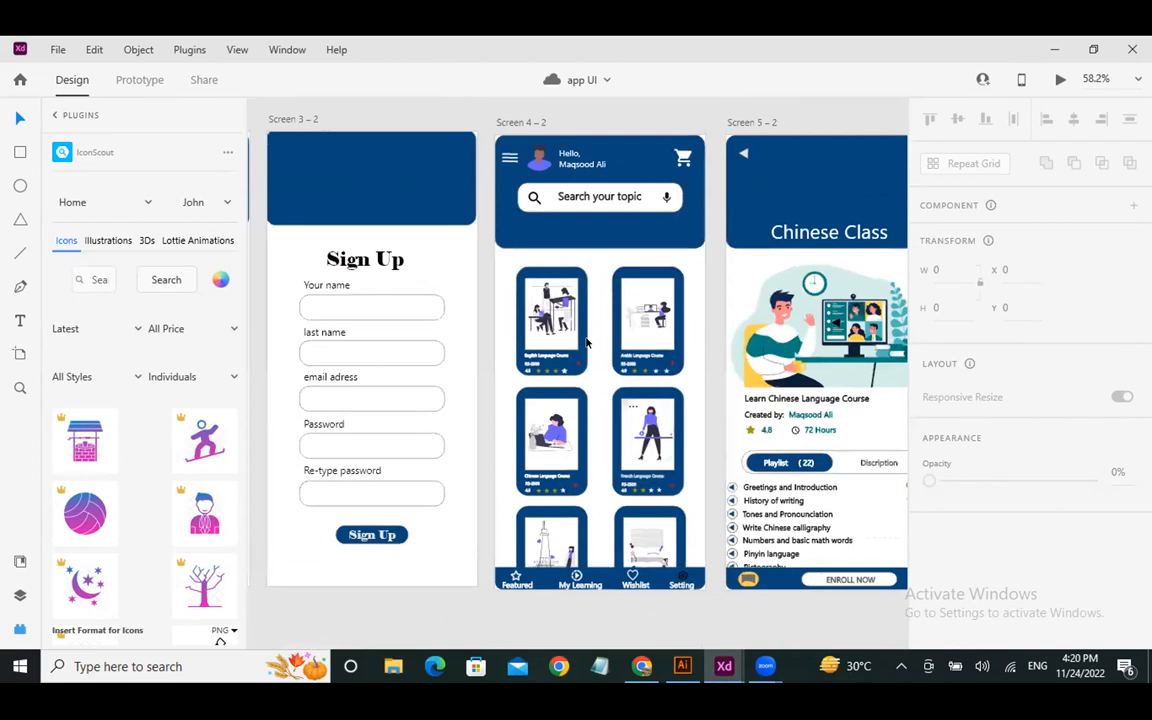
scroll(588, 340, up, 1)
scroll(588, 343, right, 2)
scroll(588, 343, right, 1)
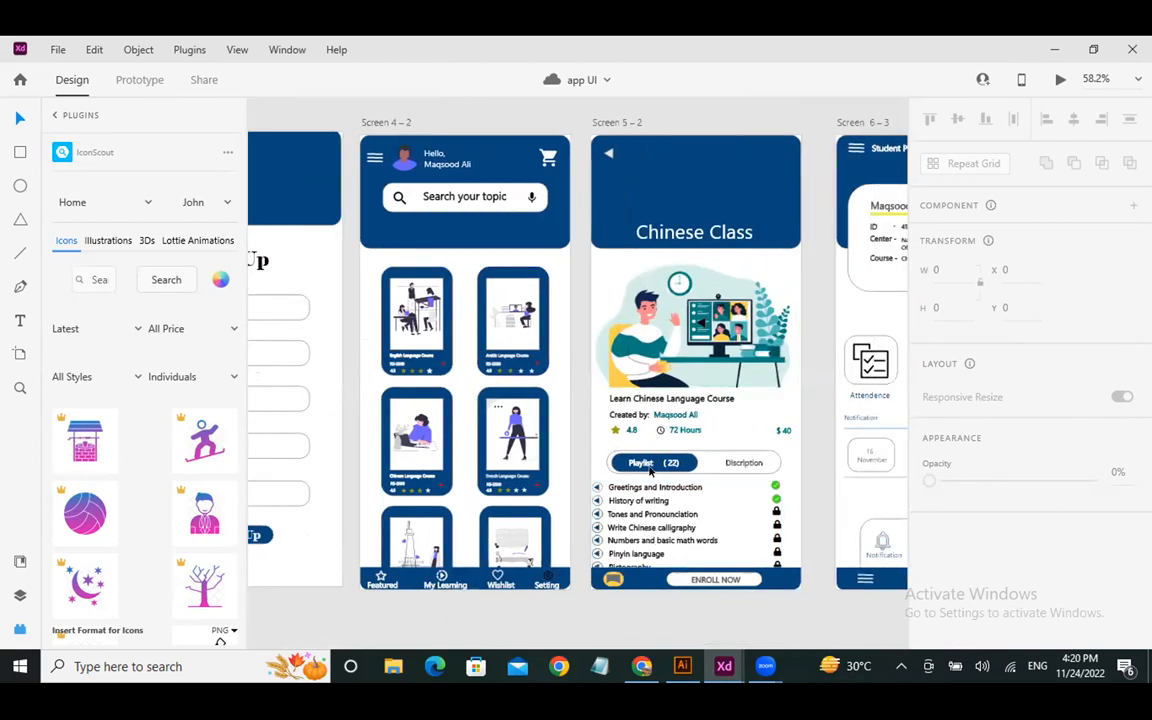
scroll(649, 471, right, 5)
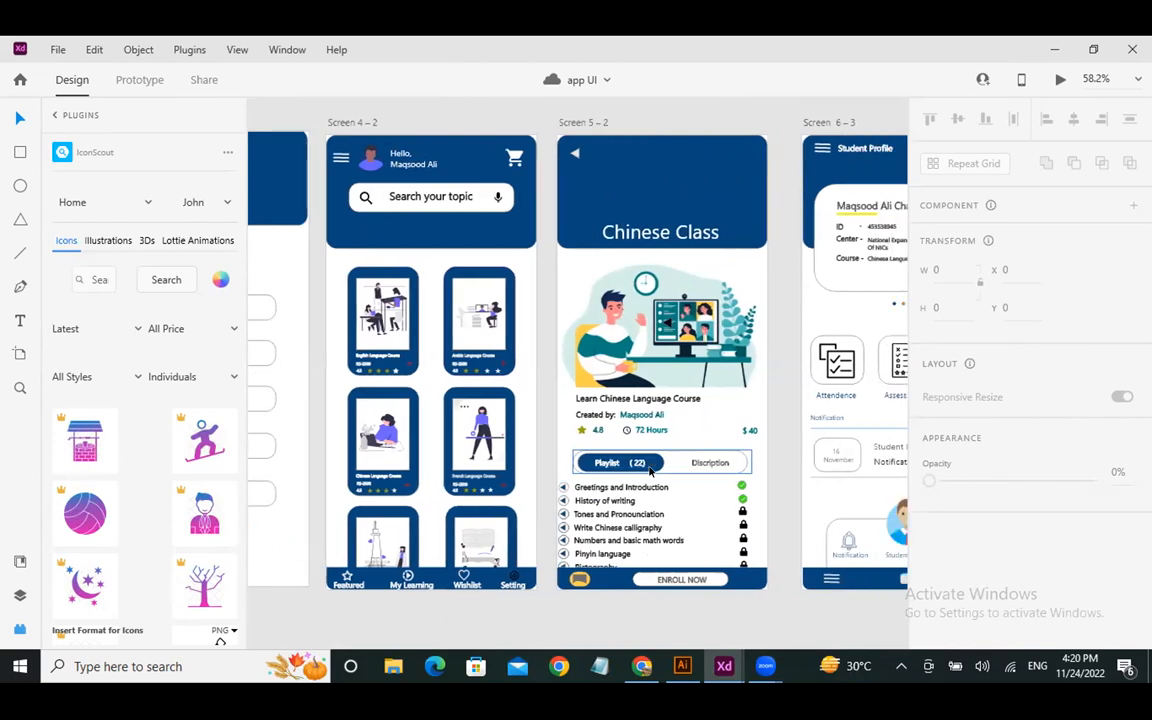
scroll(649, 471, right, 3)
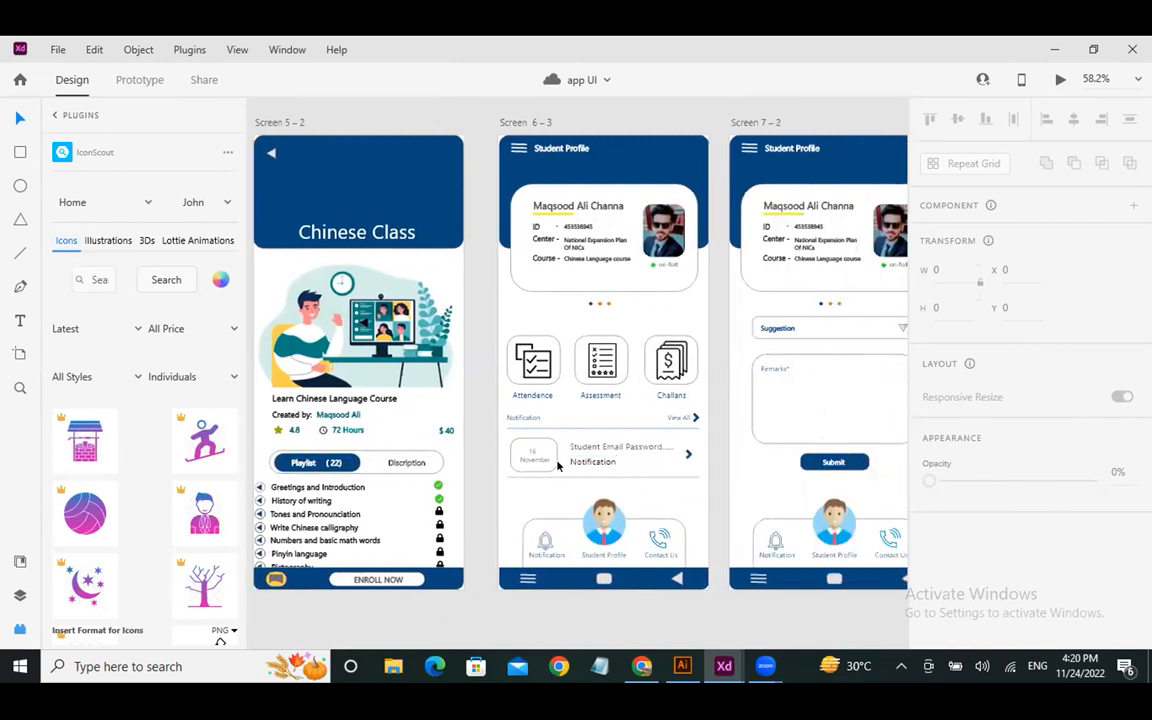
Step: Examine the Student Profile, suggestion form, notification and menu artboards in Screens 6 to 10
scroll(547, 560, up, 2)
scroll(547, 560, up, 1)
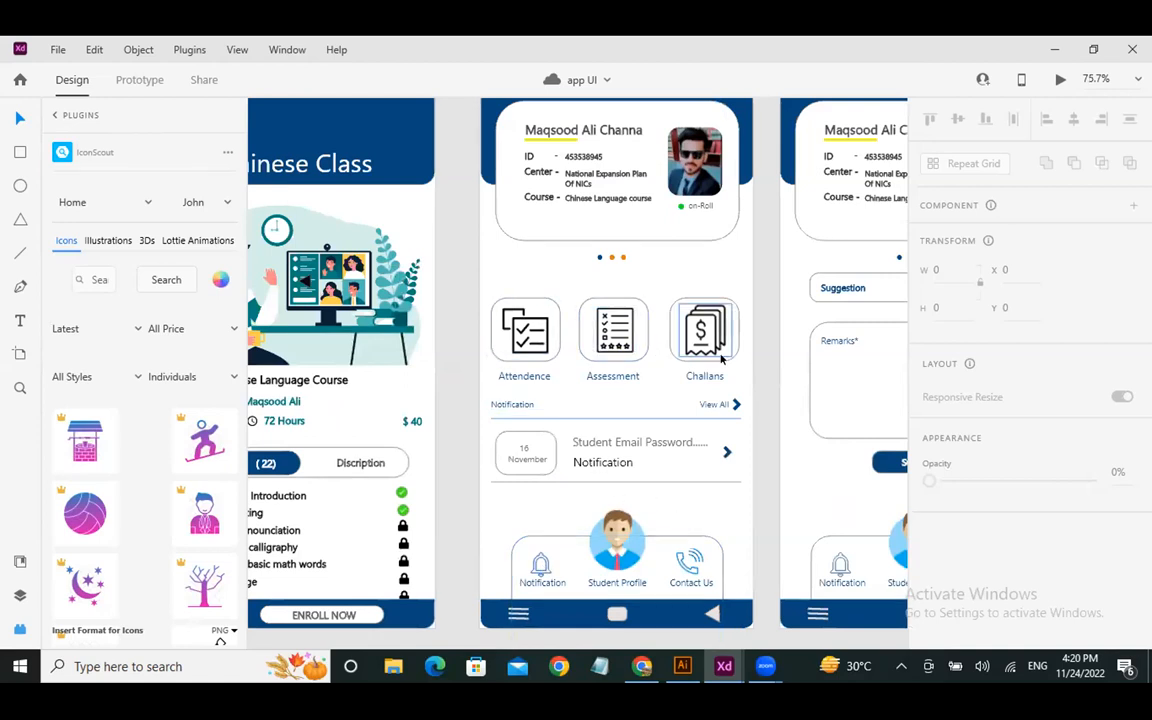
scroll(655, 350, down, 3)
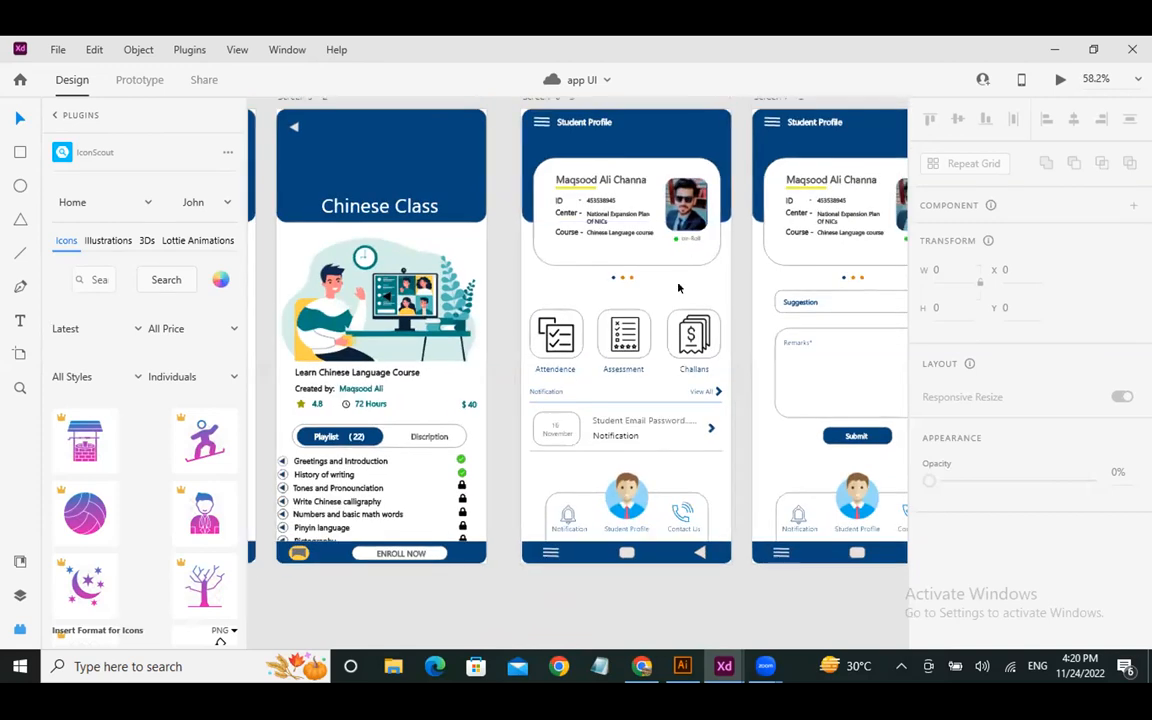
scroll(614, 260, right, 5)
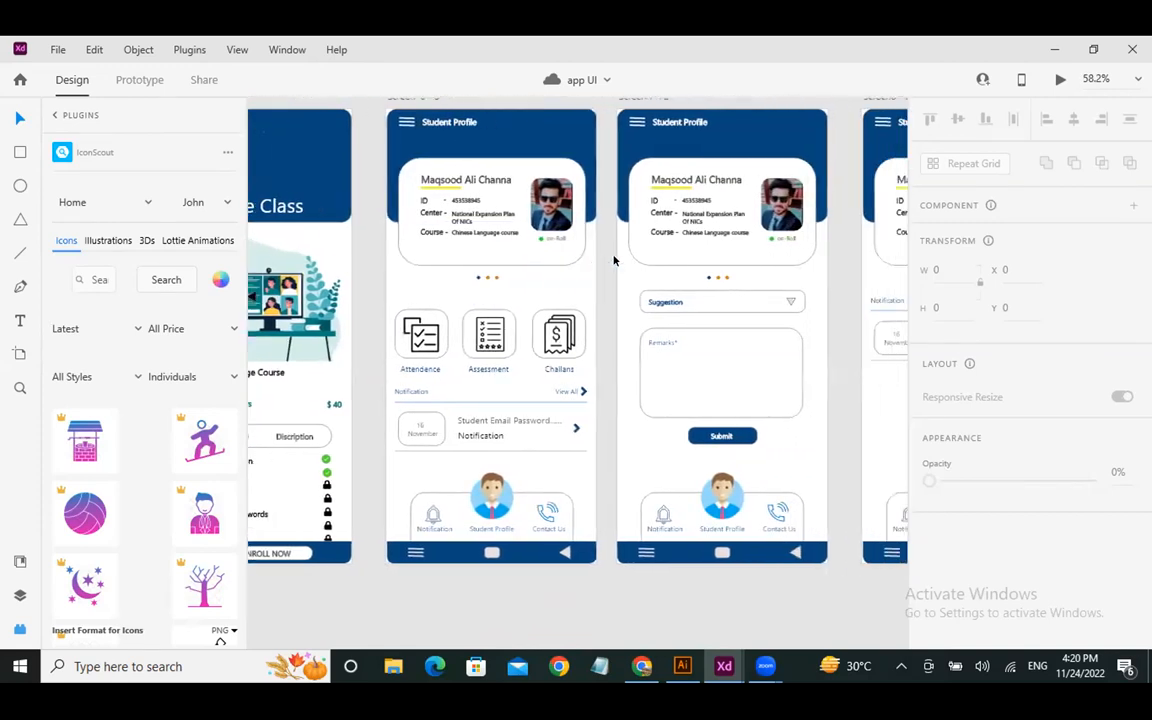
scroll(610, 262, right, 2)
scroll(610, 262, down, 3)
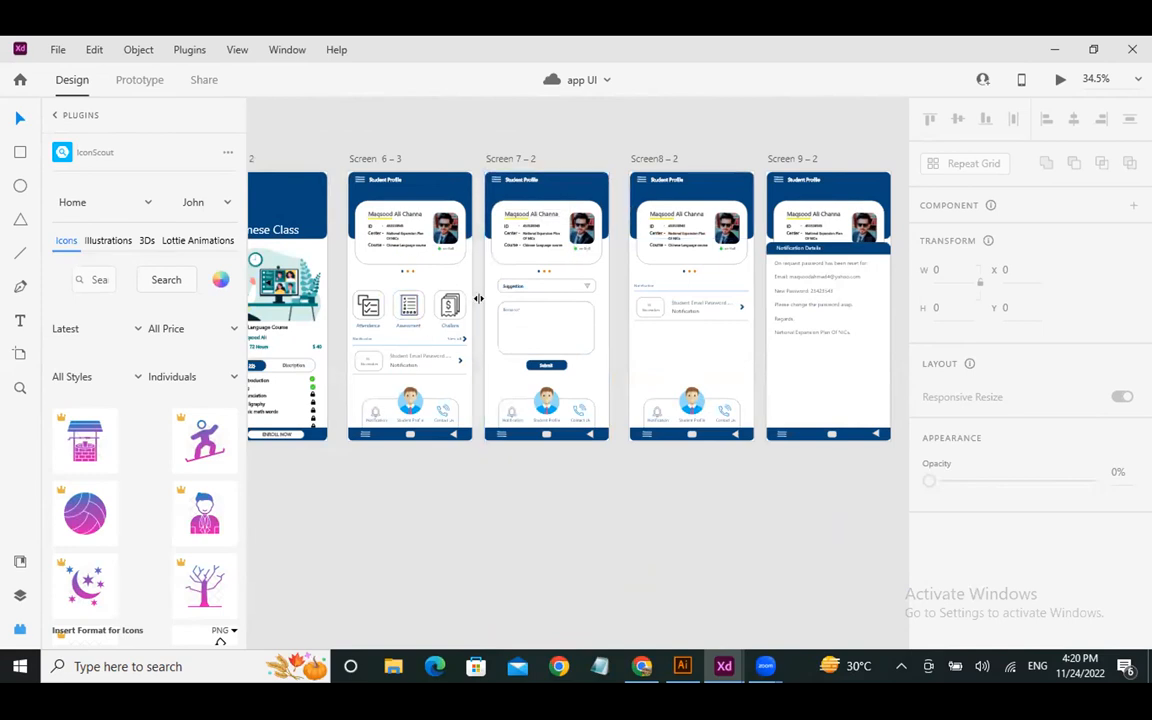
scroll(488, 301, up, 2)
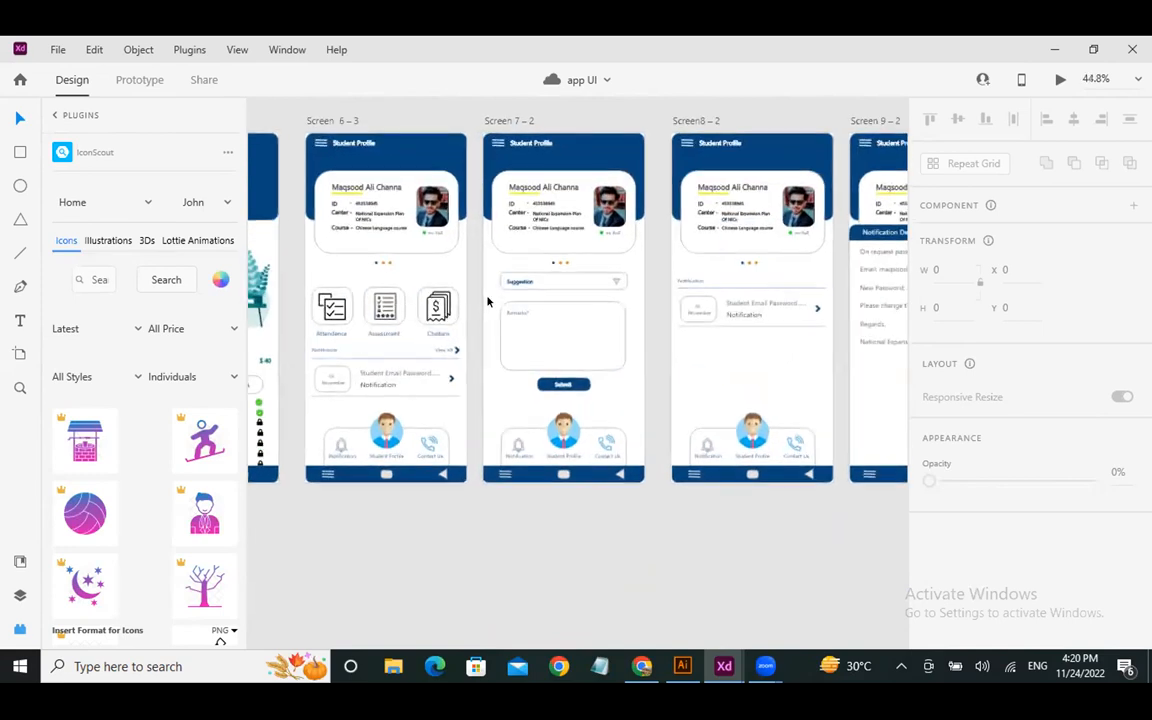
scroll(488, 301, down, 3)
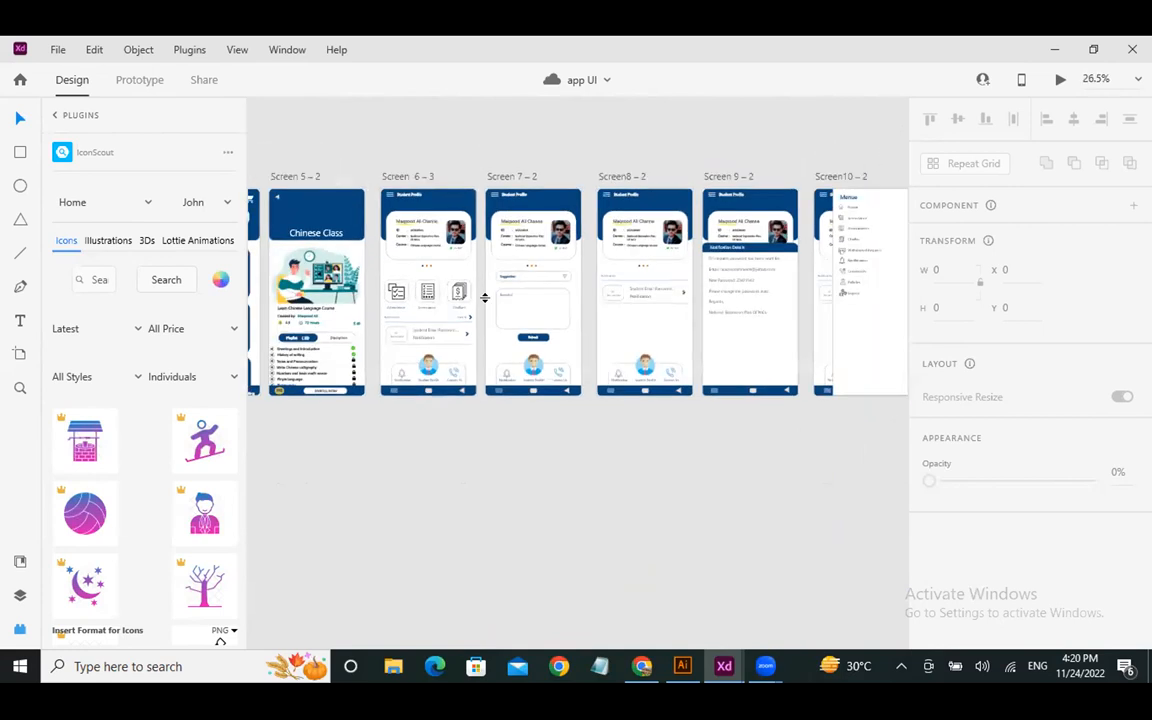
scroll(488, 301, down, 2)
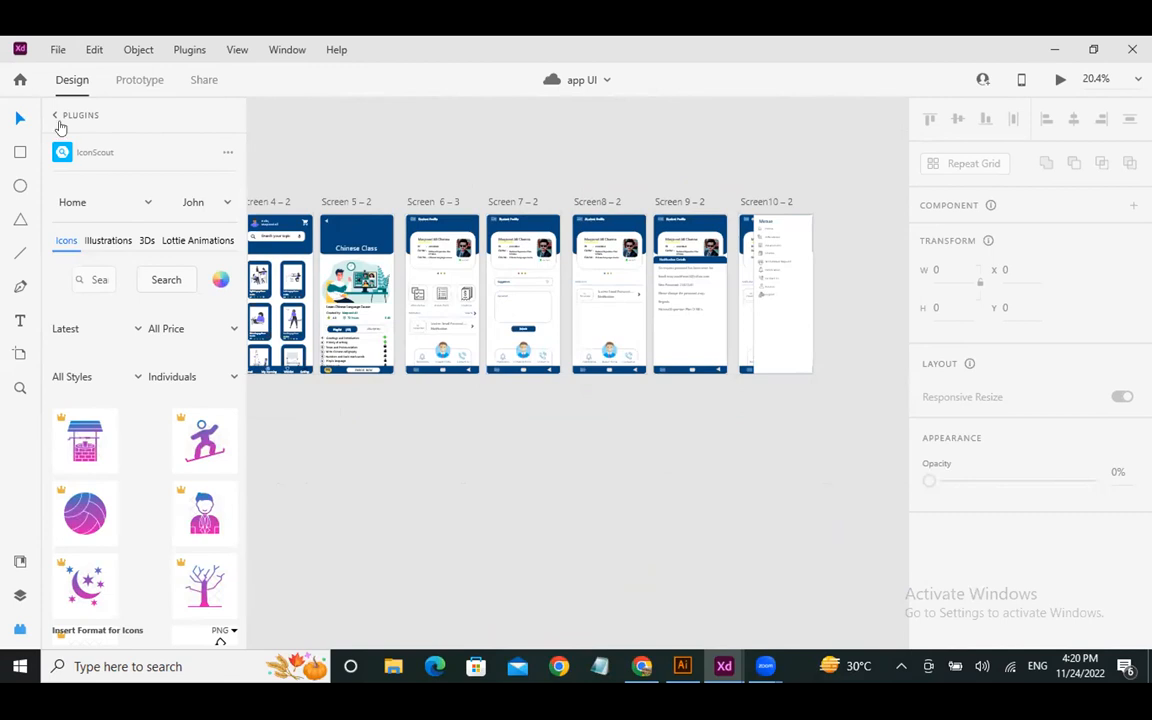
Step: Open the app UI document from the recent Creative Cloud files
click(45, 52)
click(110, 103)
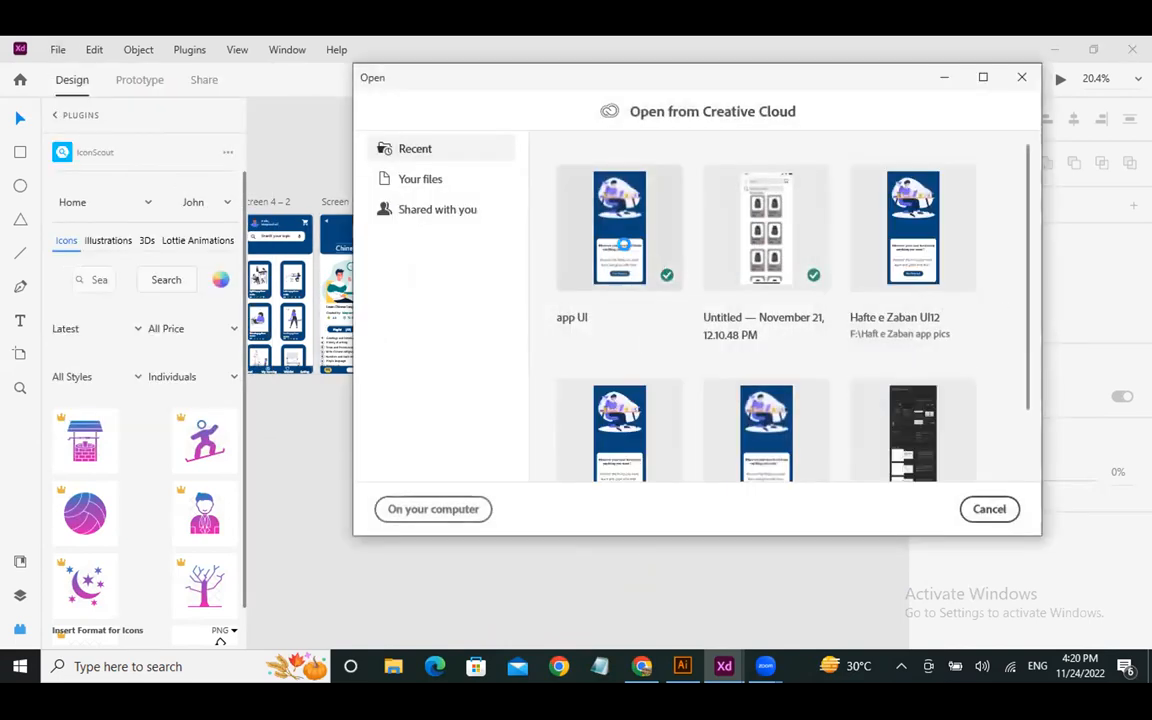
click(620, 242)
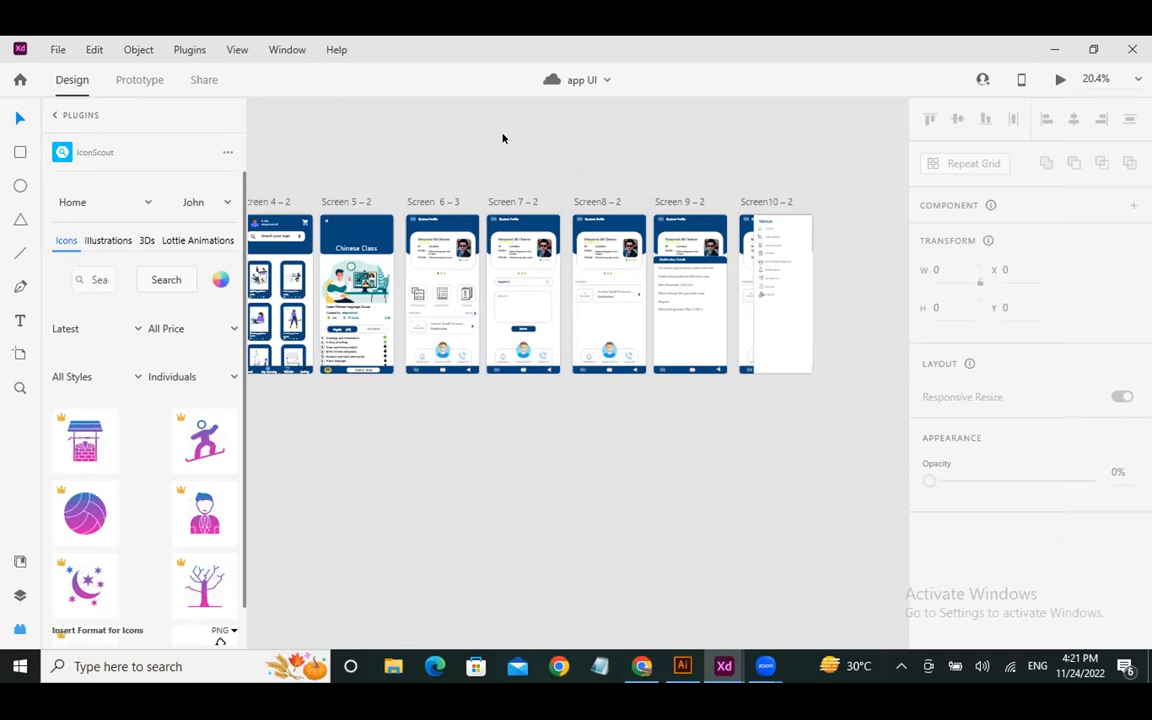
Step: Preview the prototype and go from the welcome screen through Login and Sign Up to the Student Profile screen
scroll(494, 148, down, 2)
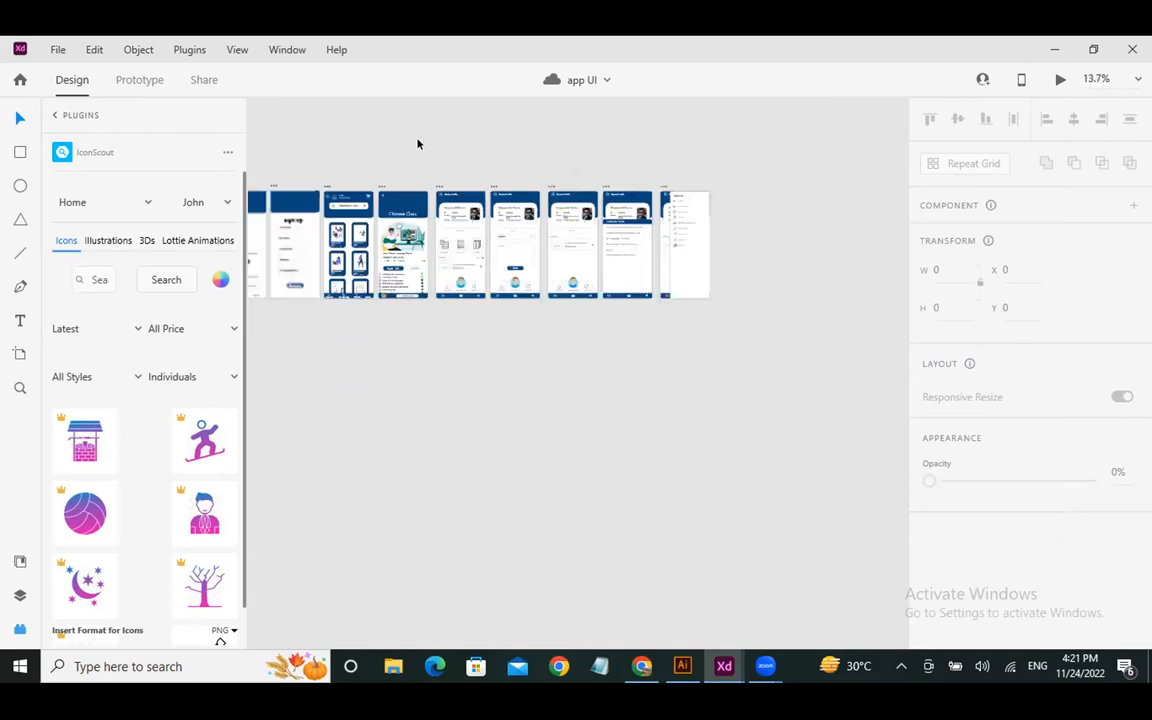
scroll(418, 144, down, 1)
scroll(430, 148, left, 2)
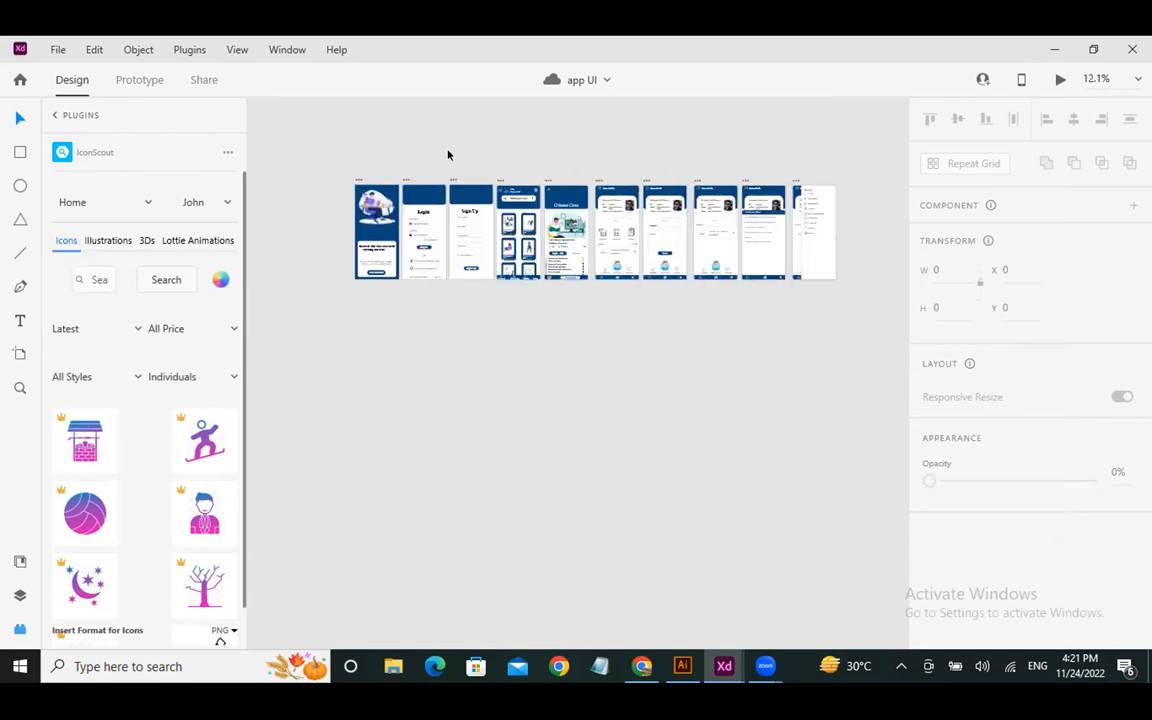
scroll(447, 157, up, 2)
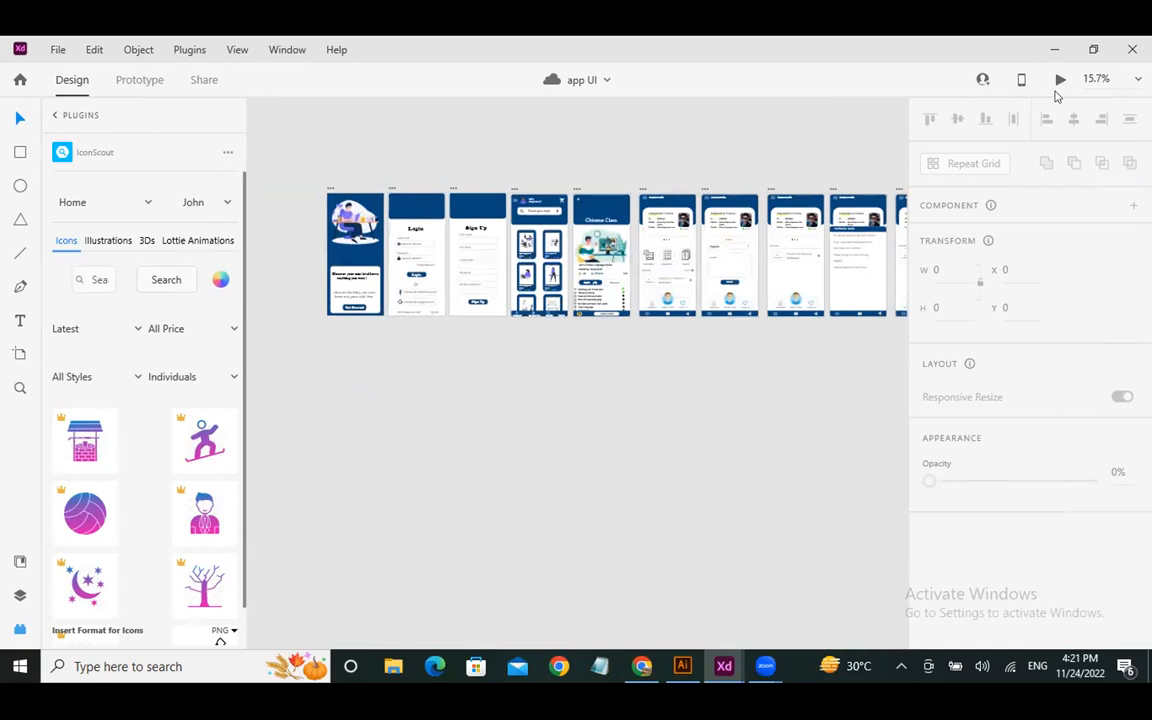
scroll(820, 160, up, 2)
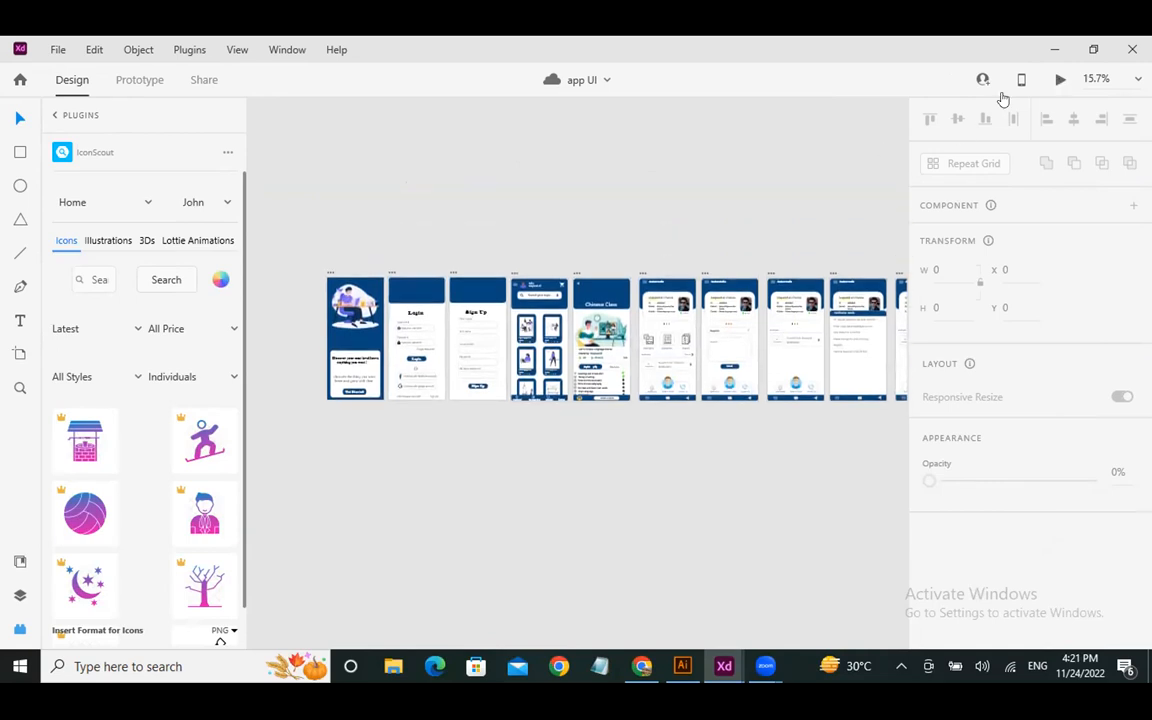
click(1060, 80)
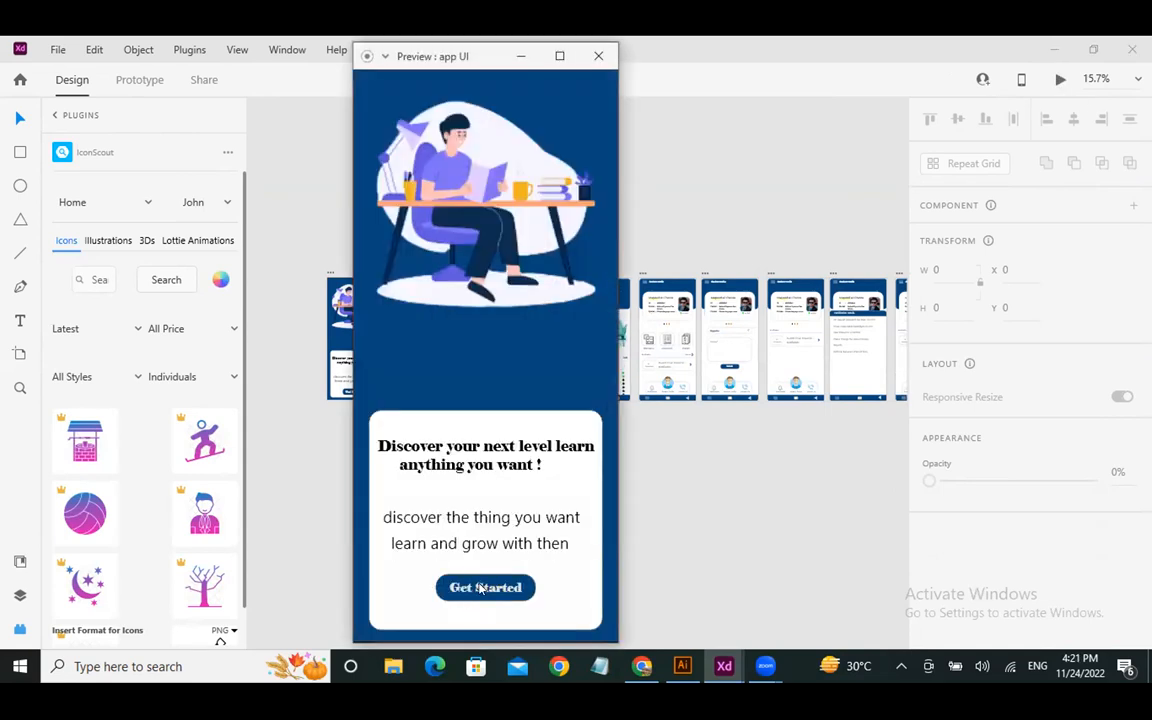
click(481, 590)
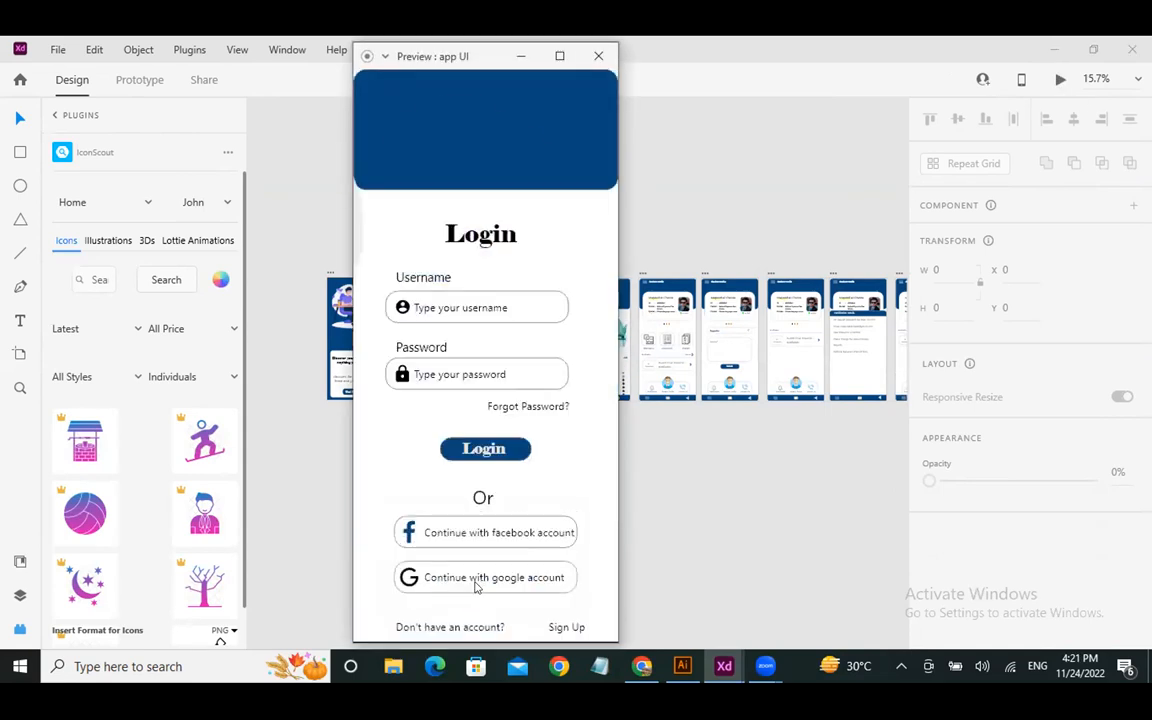
click(442, 625)
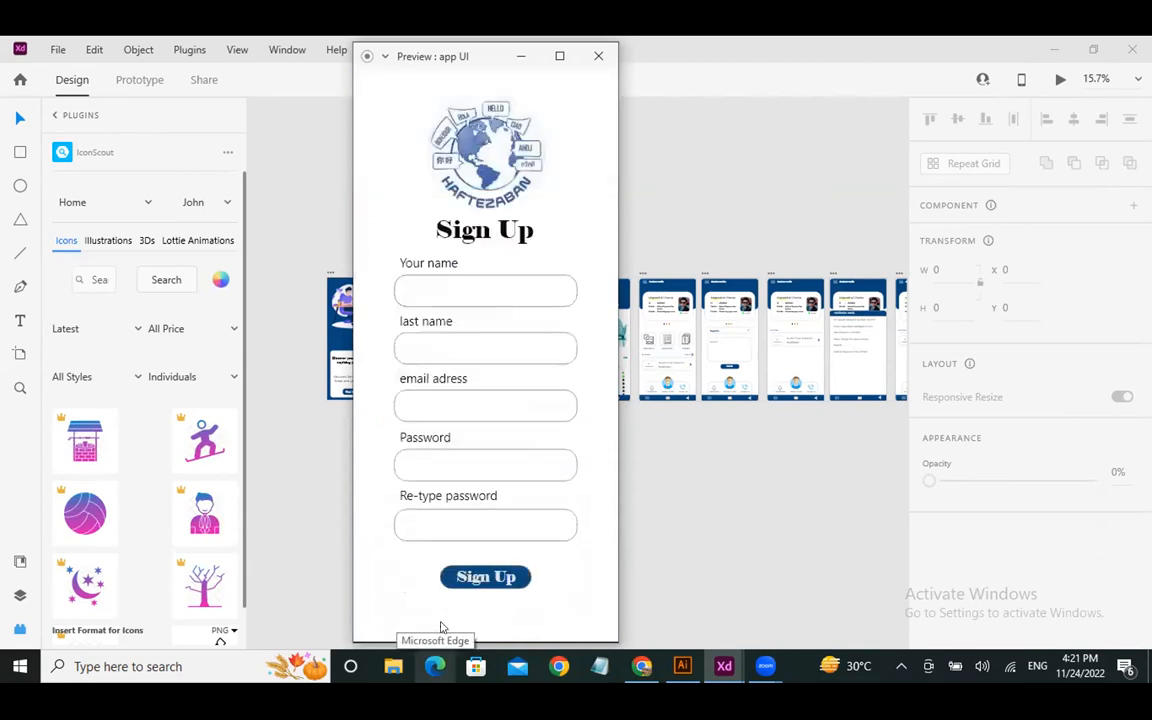
click(468, 577)
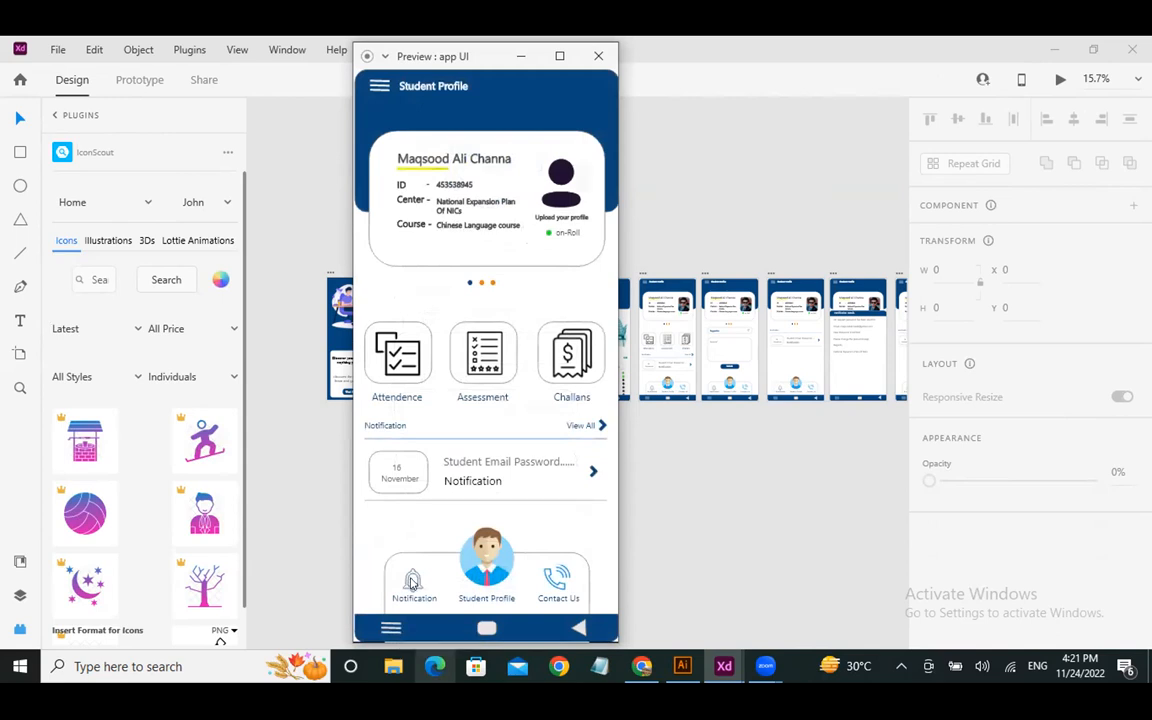
Step: Test the notification entry's details screen in the preview, return to the notification list, and open the side menu
click(425, 358)
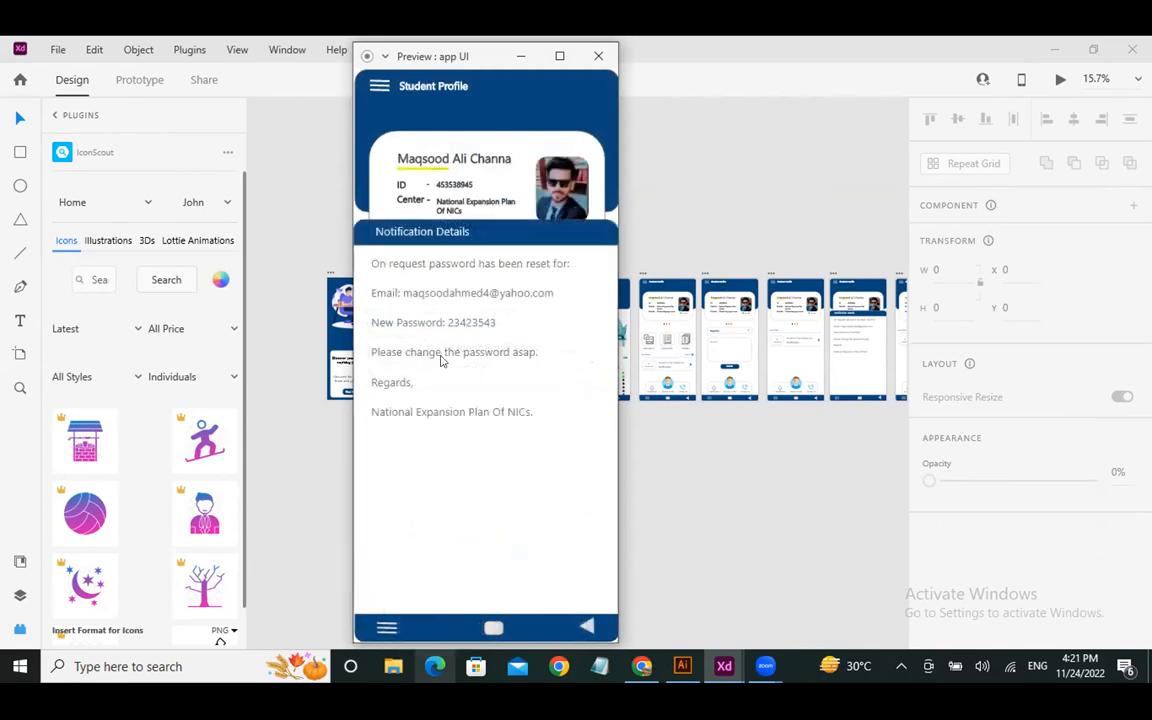
click(588, 628)
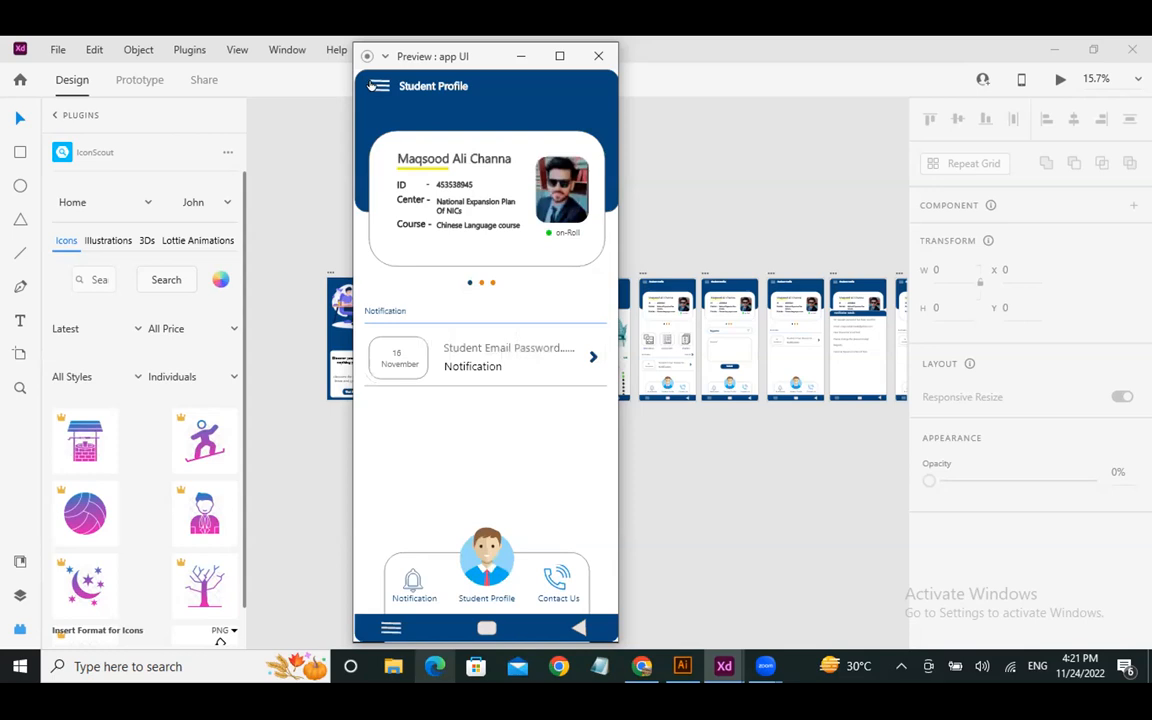
click(375, 85)
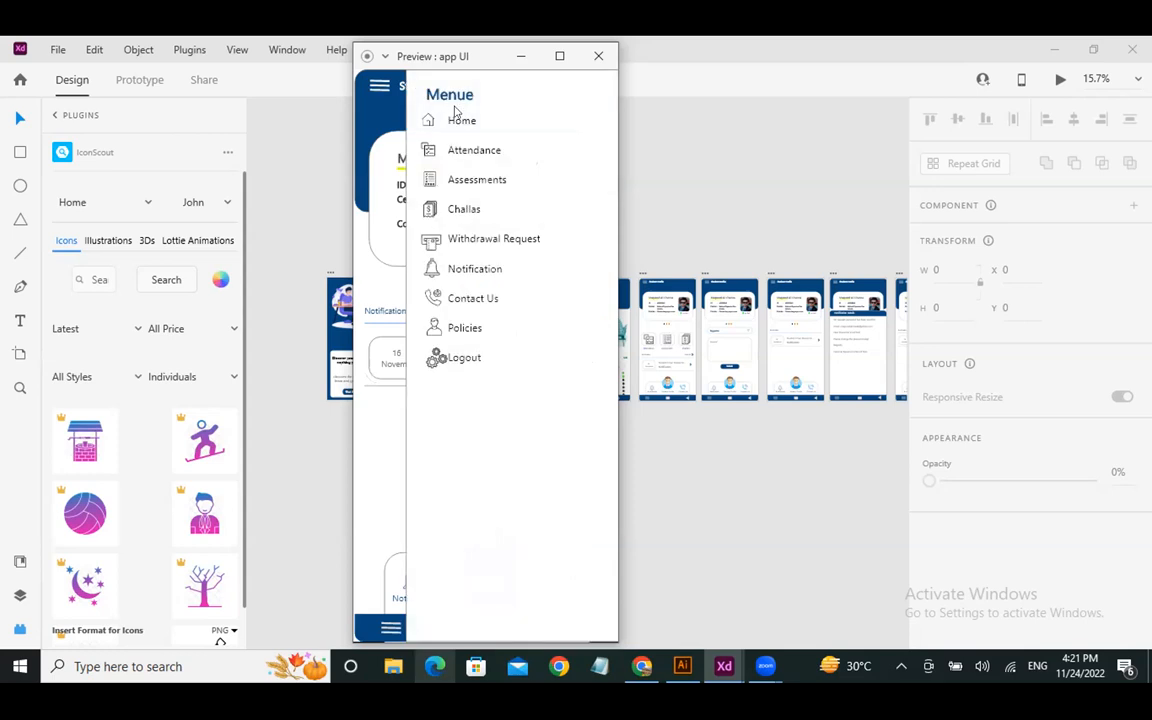
Step: Return from the side menu to the Student Profile home screen and test the Contact Us form and its back navigation
click(404, 112)
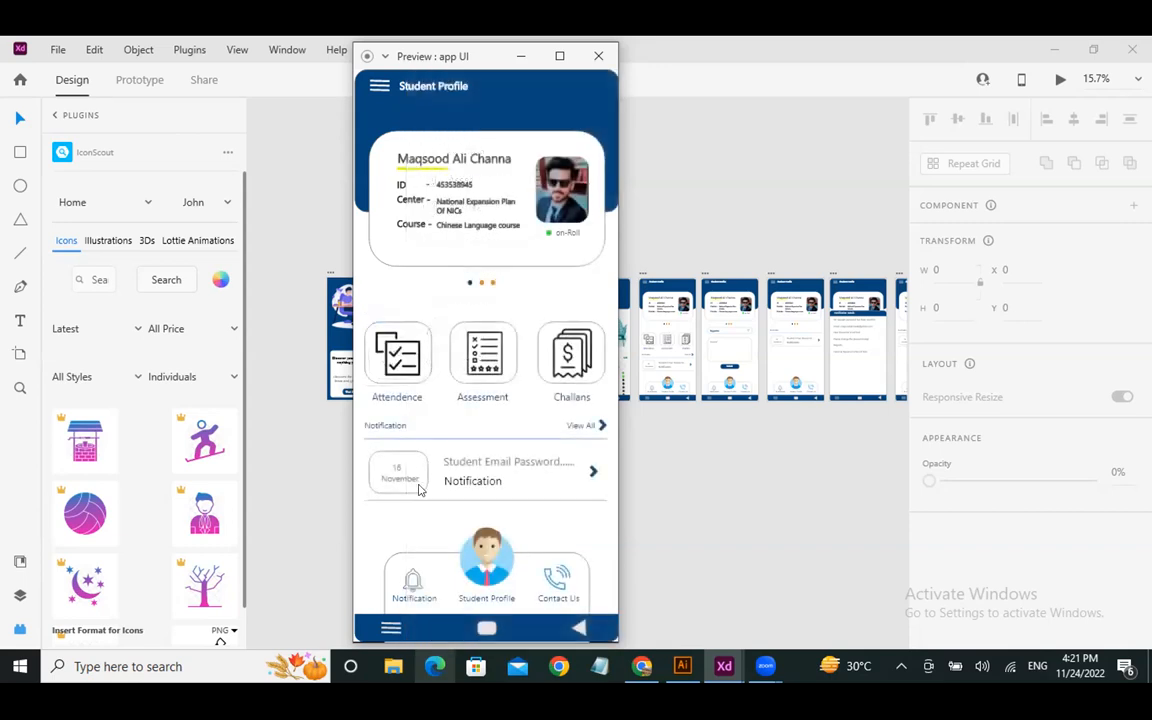
click(540, 578)
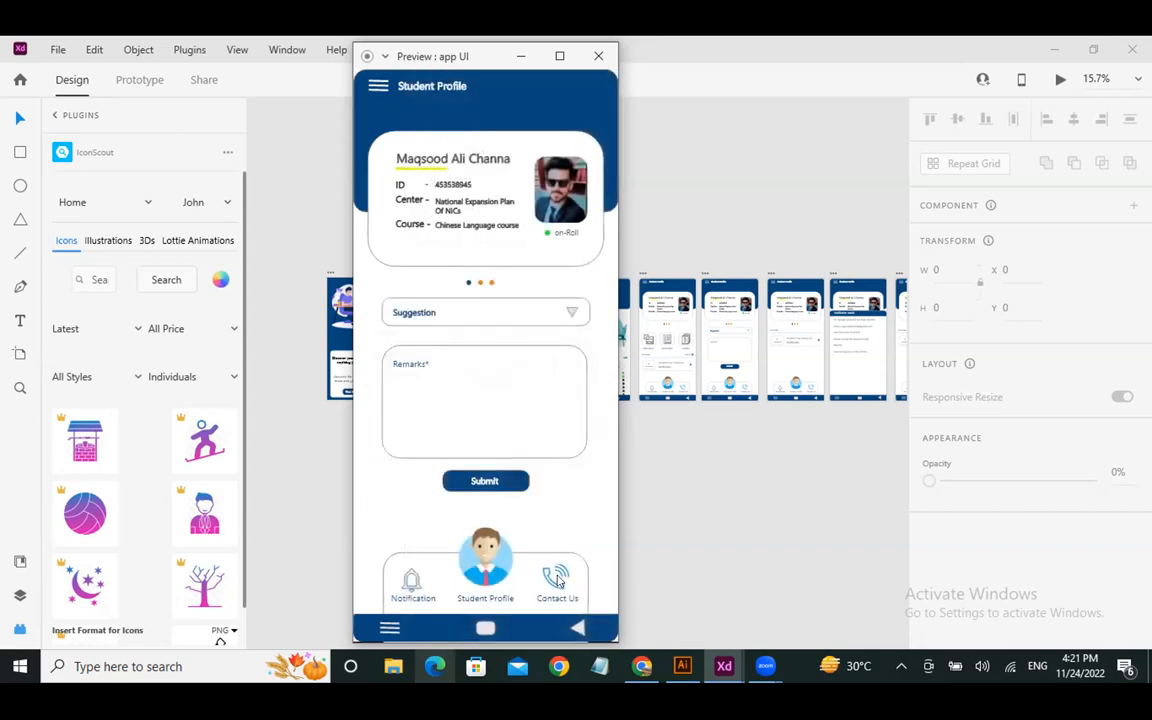
click(577, 628)
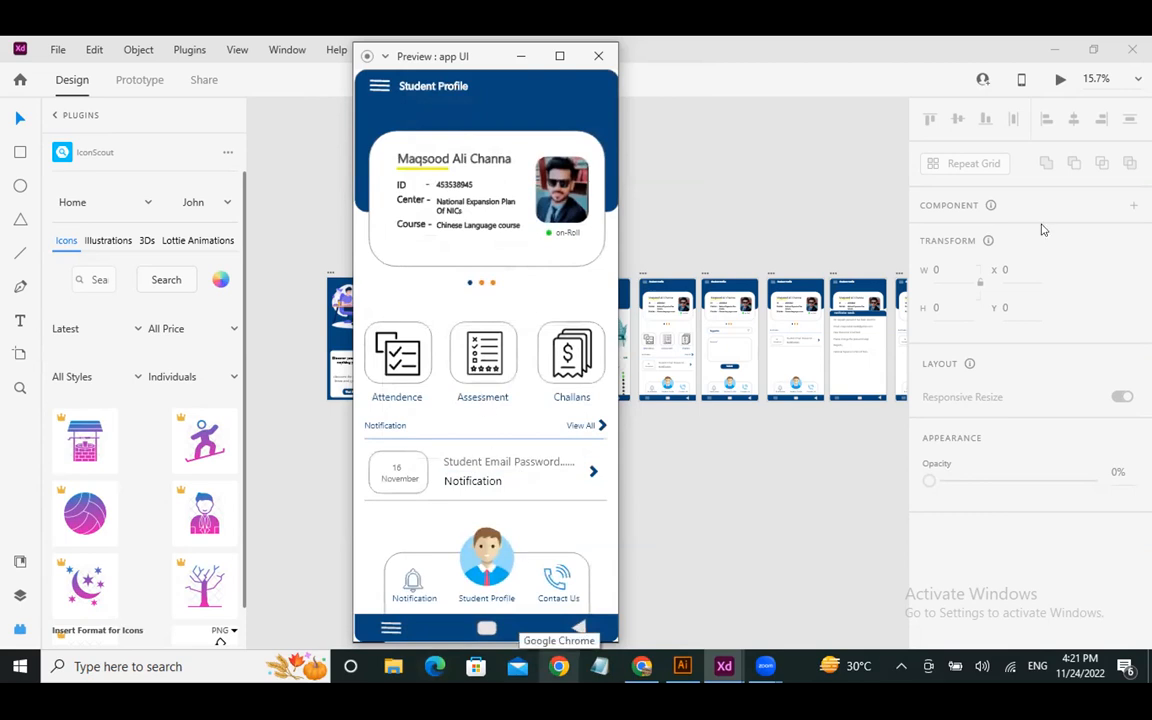
Step: Browse the course catalogue in the preview and test the navigation between it and the Student Profile screen
click(487, 628)
scroll(491, 501, down, 3)
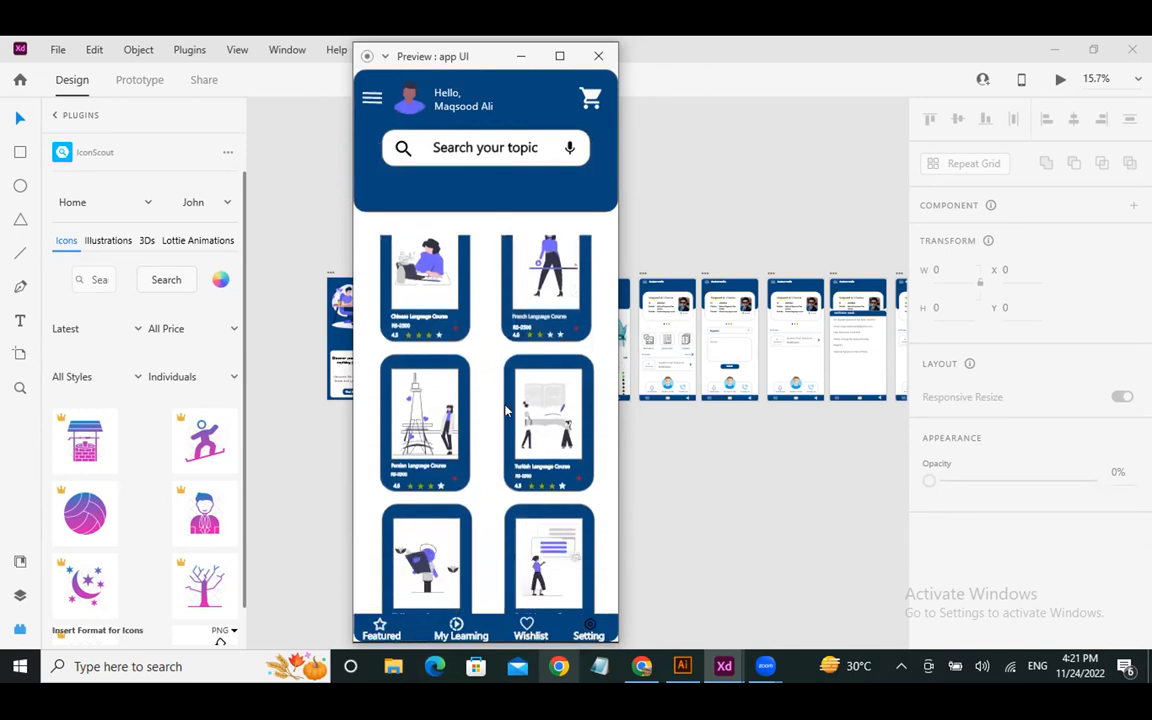
scroll(489, 468, up, 2)
click(371, 99)
click(466, 121)
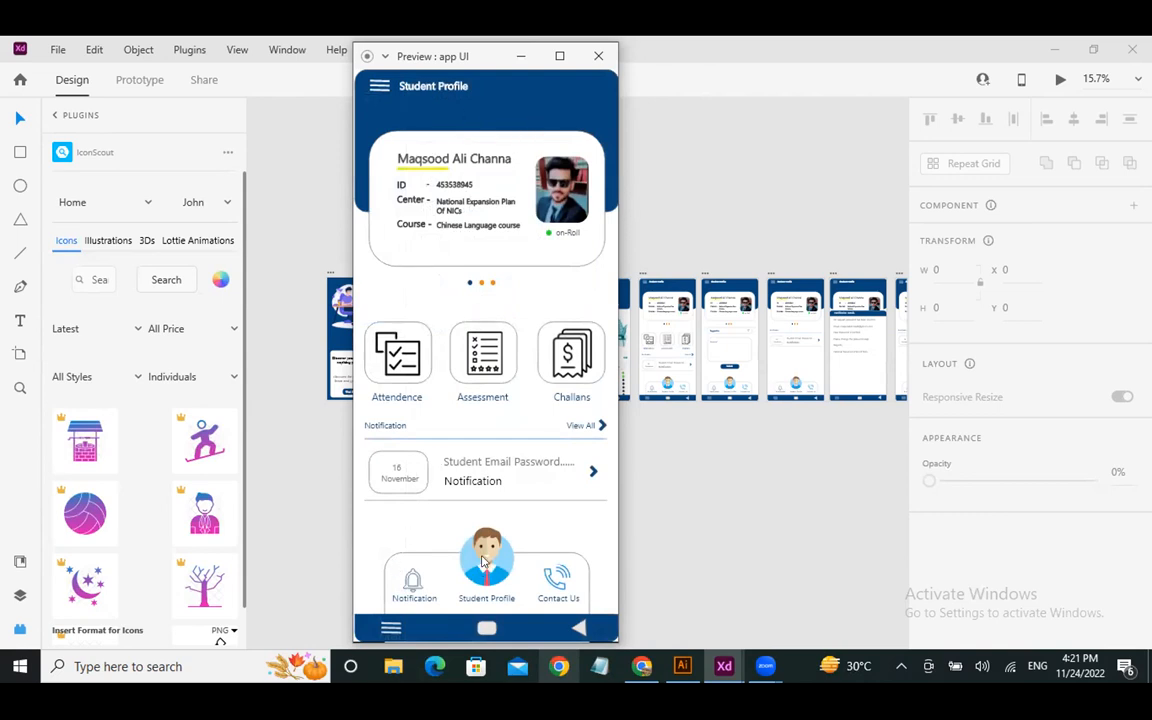
click(428, 320)
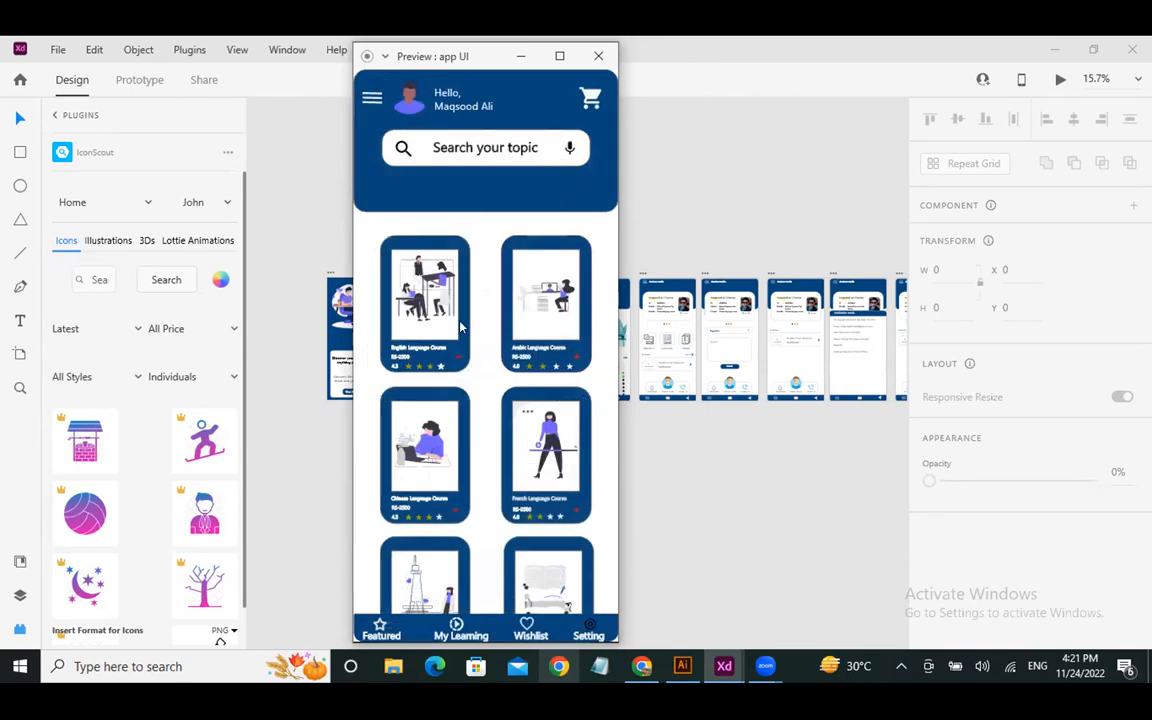
Step: Log out through the preview's side menu and go through Login and Sign Up to the course catalogue
click(372, 97)
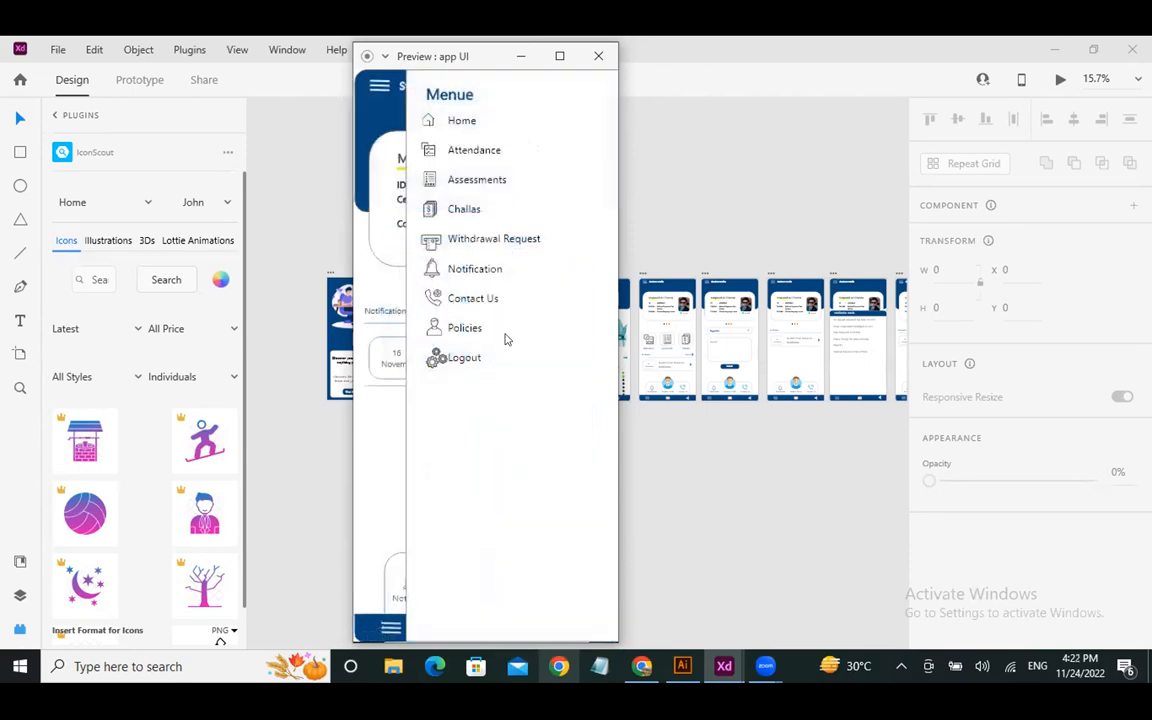
click(437, 358)
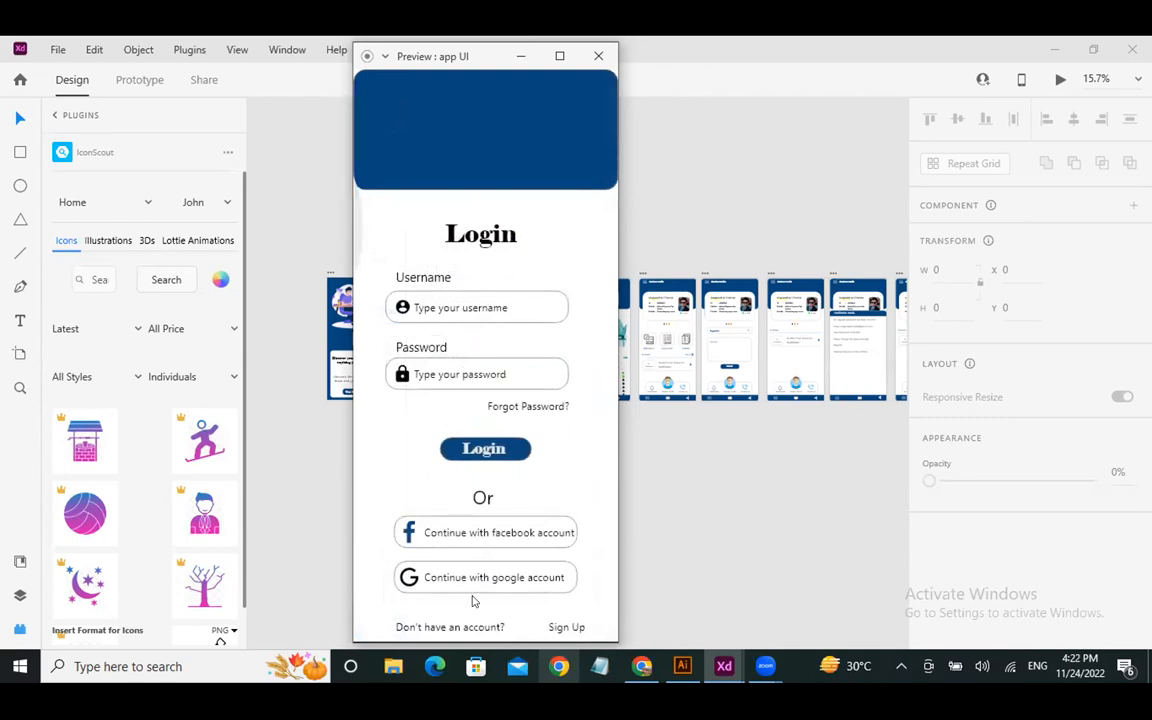
click(453, 627)
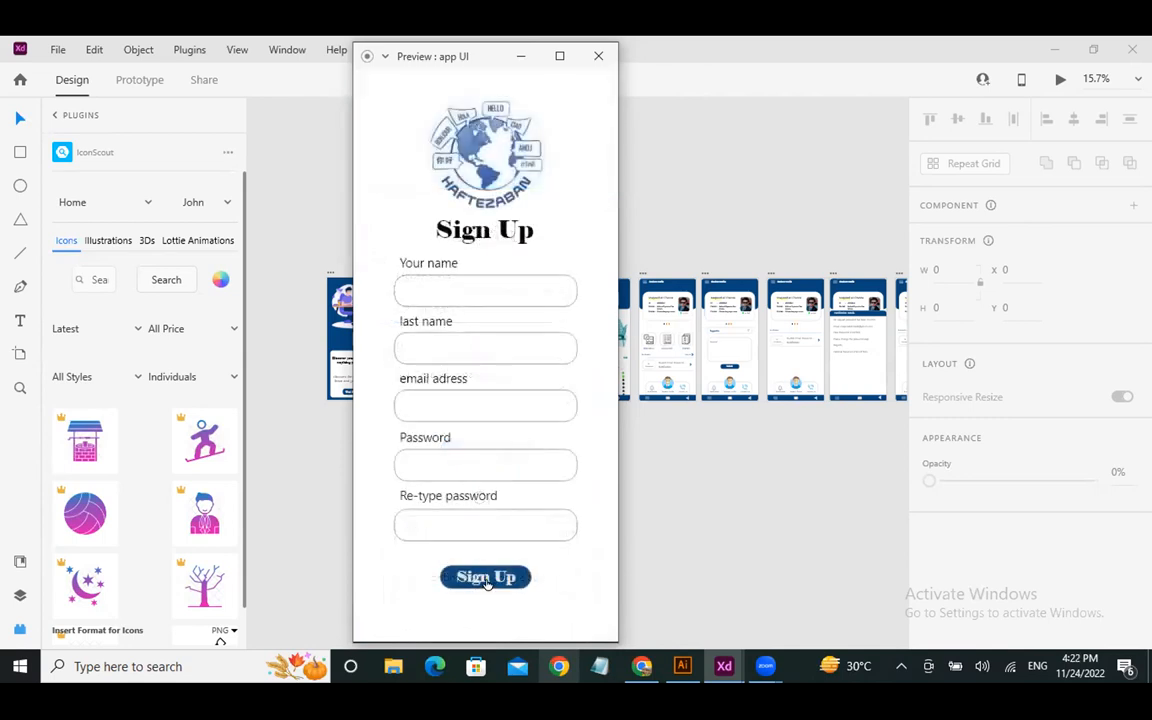
click(483, 514)
click(483, 384)
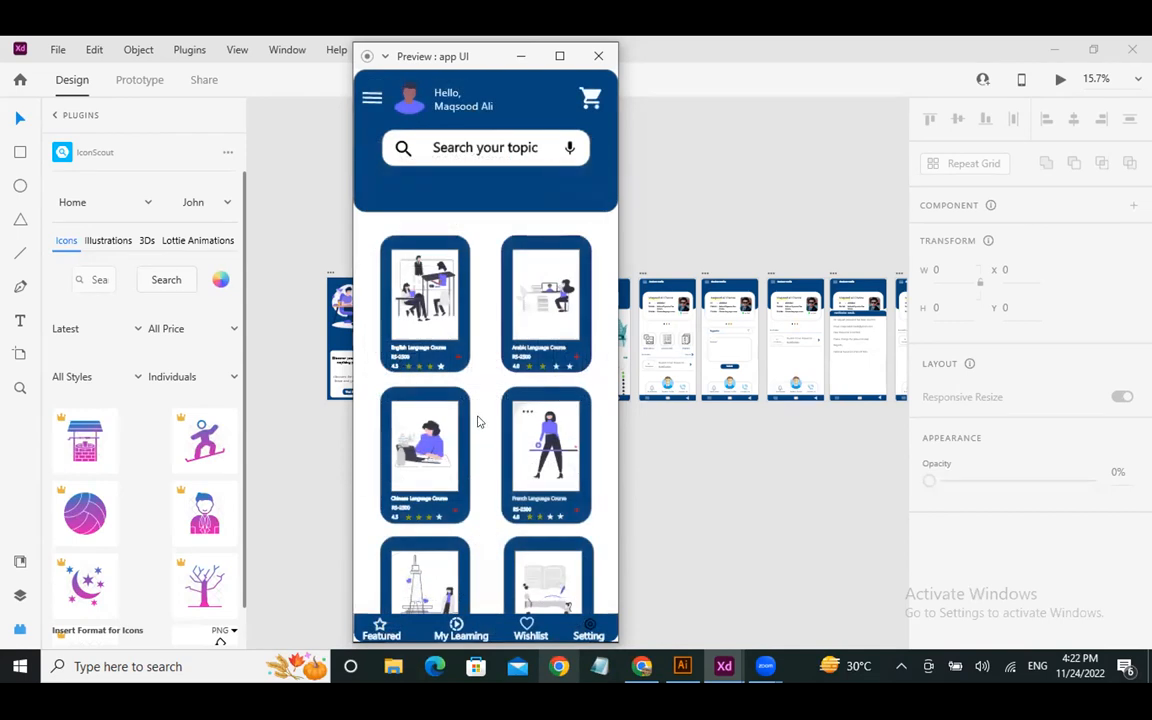
Step: Examine the language course cards in the catalogue, return to the Student Profile screen, and open its side menu
scroll(483, 418, down, 2)
scroll(491, 360, up, 1)
scroll(489, 417, down, 1)
scroll(500, 400, up, 2)
scroll(507, 435, down, 2)
scroll(505, 430, up, 2)
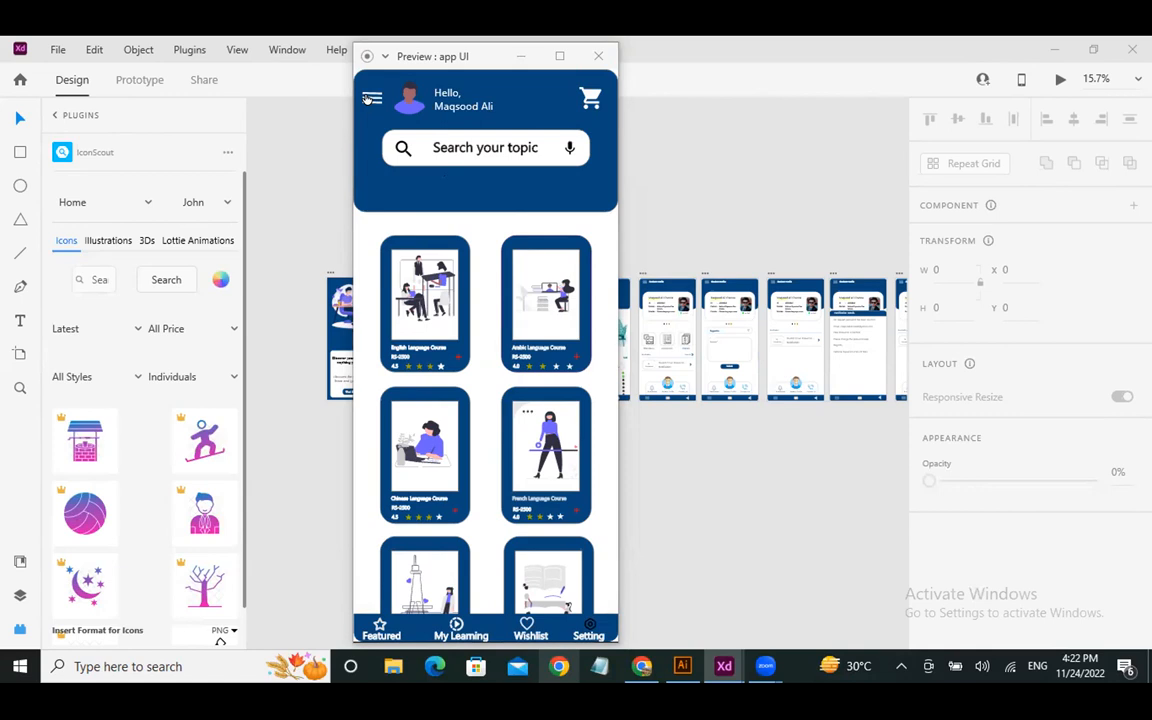
click(368, 98)
click(420, 112)
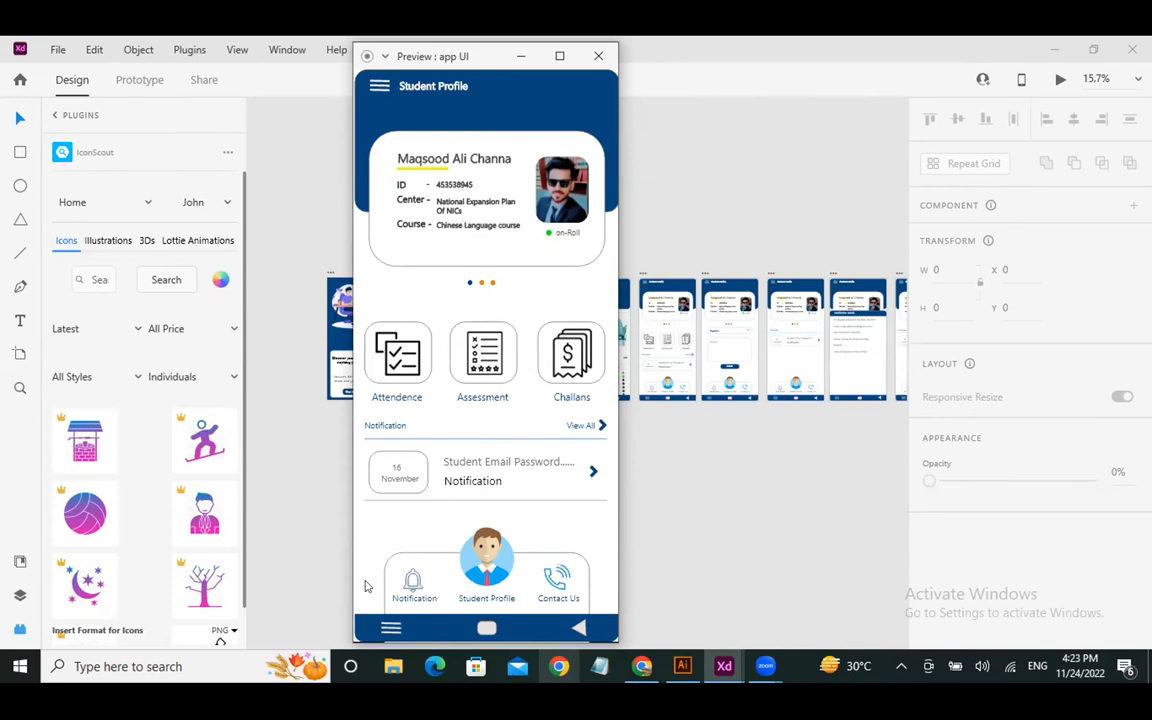
click(372, 86)
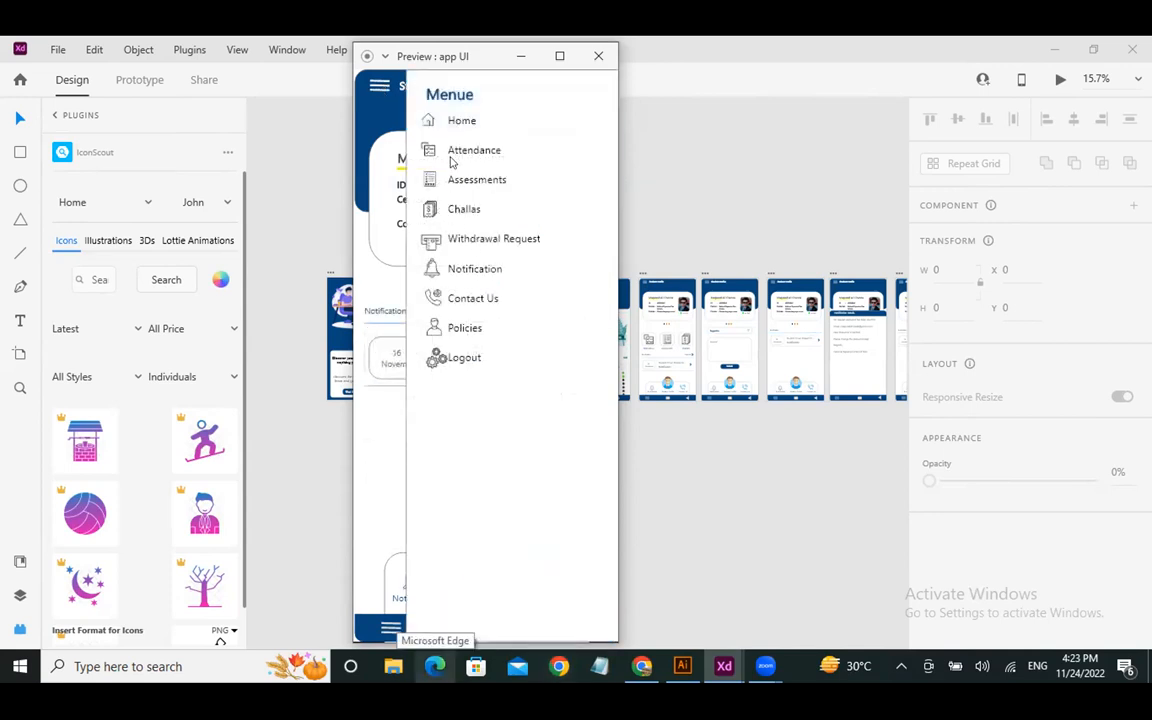
Step: Restart the prototype preview and go from the welcome screen through Login and the Student Profile to the course catalogue
click(598, 56)
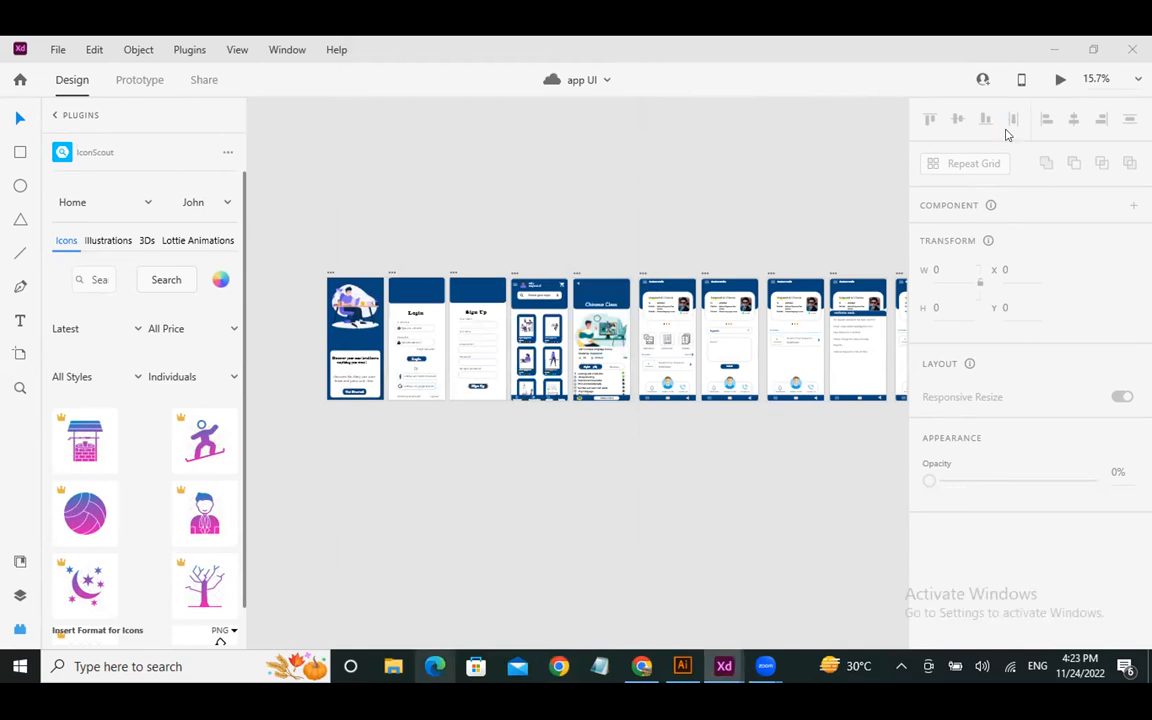
key(ctrl+Return)
click(490, 588)
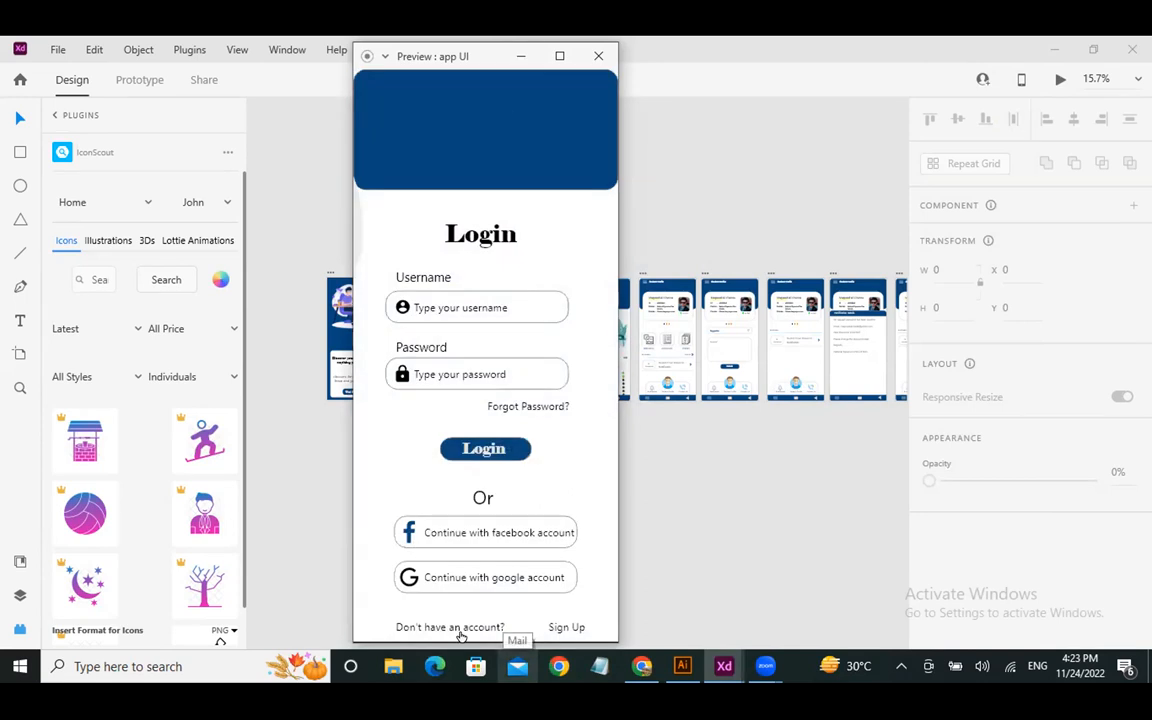
click(505, 575)
click(495, 580)
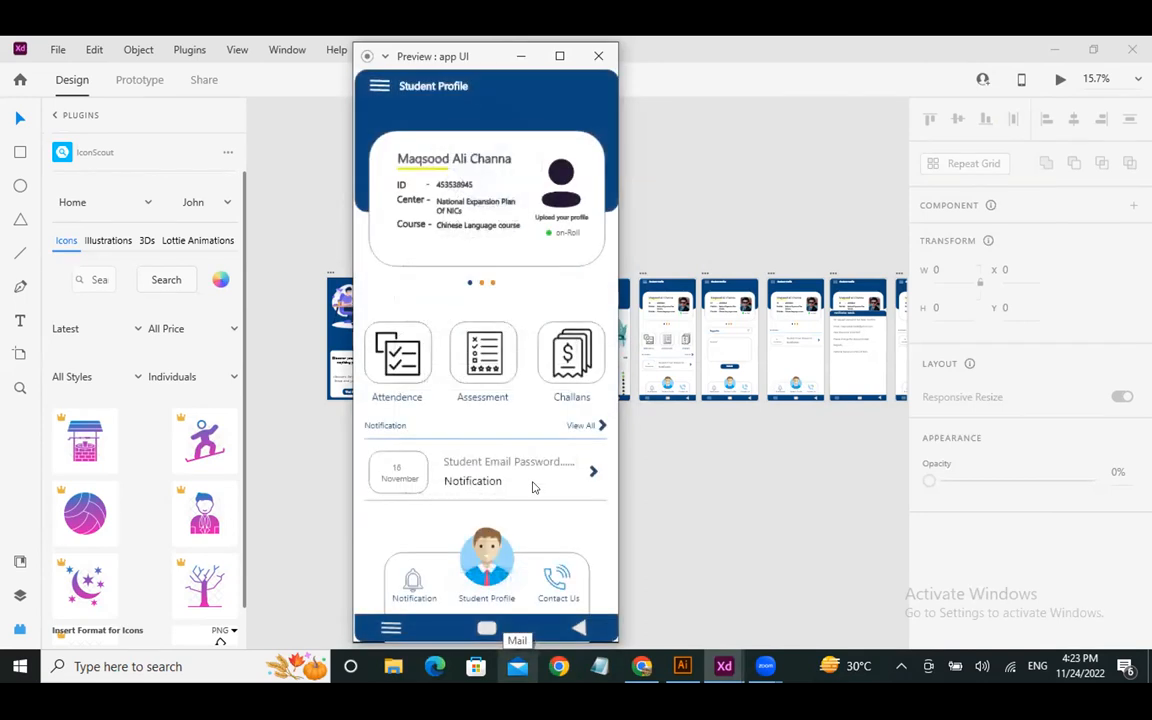
click(489, 358)
drag(501, 465, 501, 423)
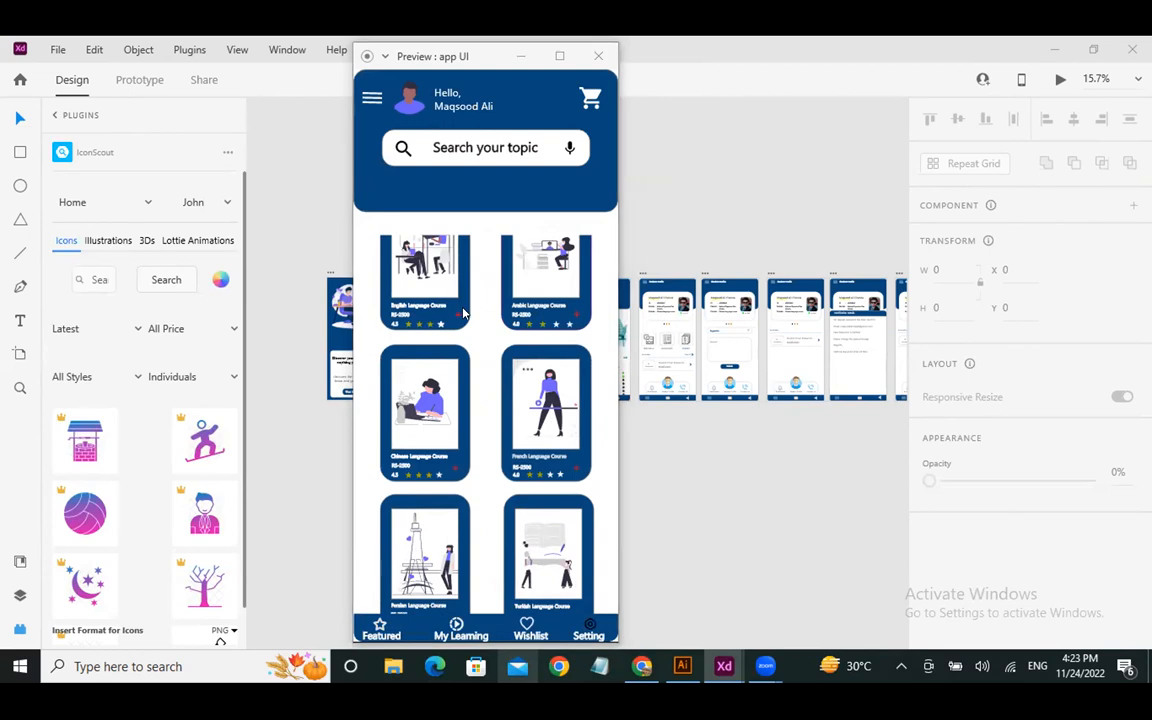
scroll(466, 312, up, 1)
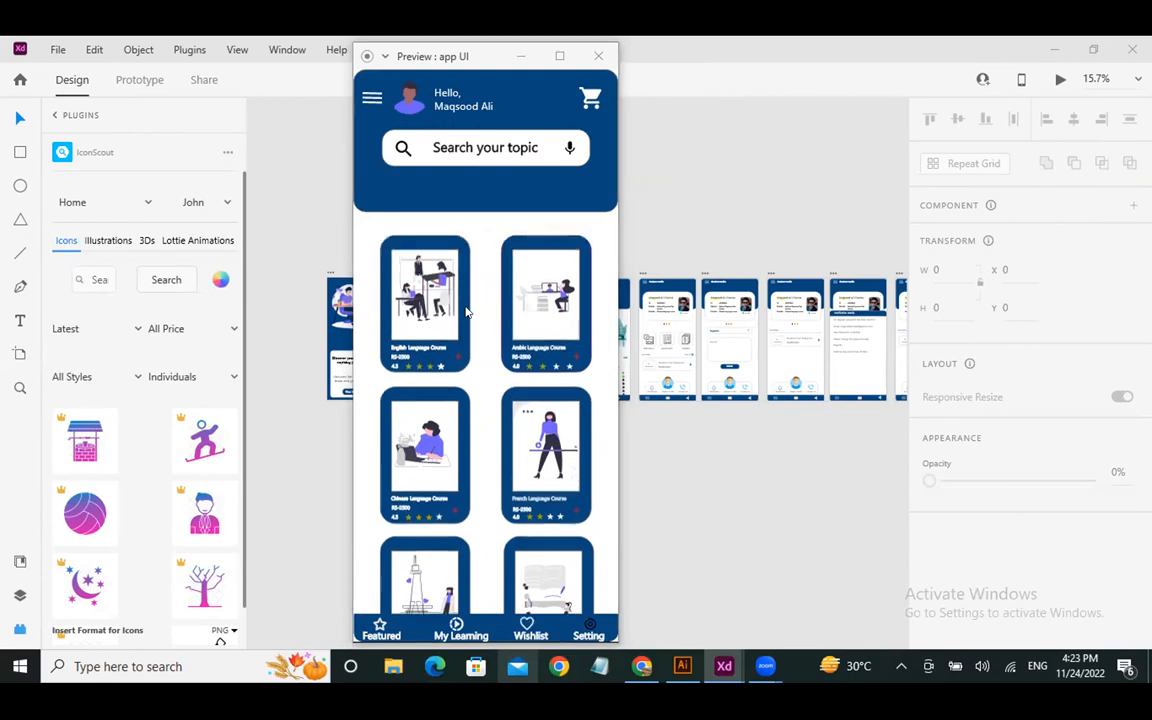
Step: Bring the prototype preview window back to the front and view the course catalogue cards
click(682, 203)
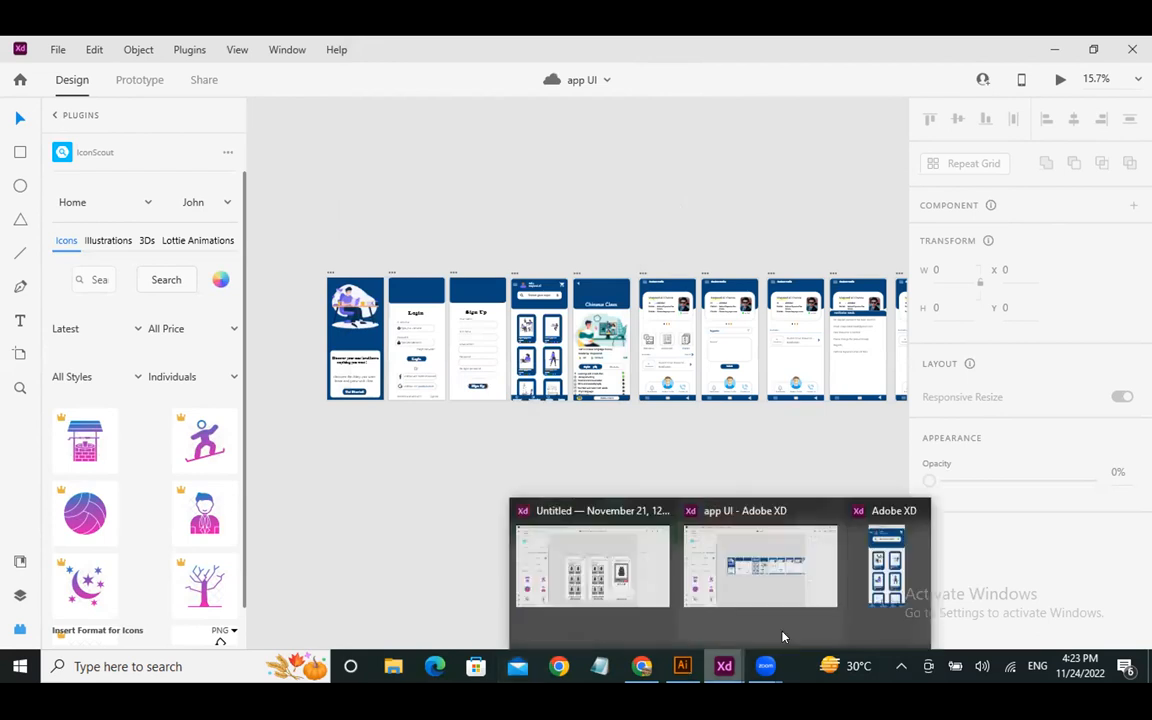
click(902, 565)
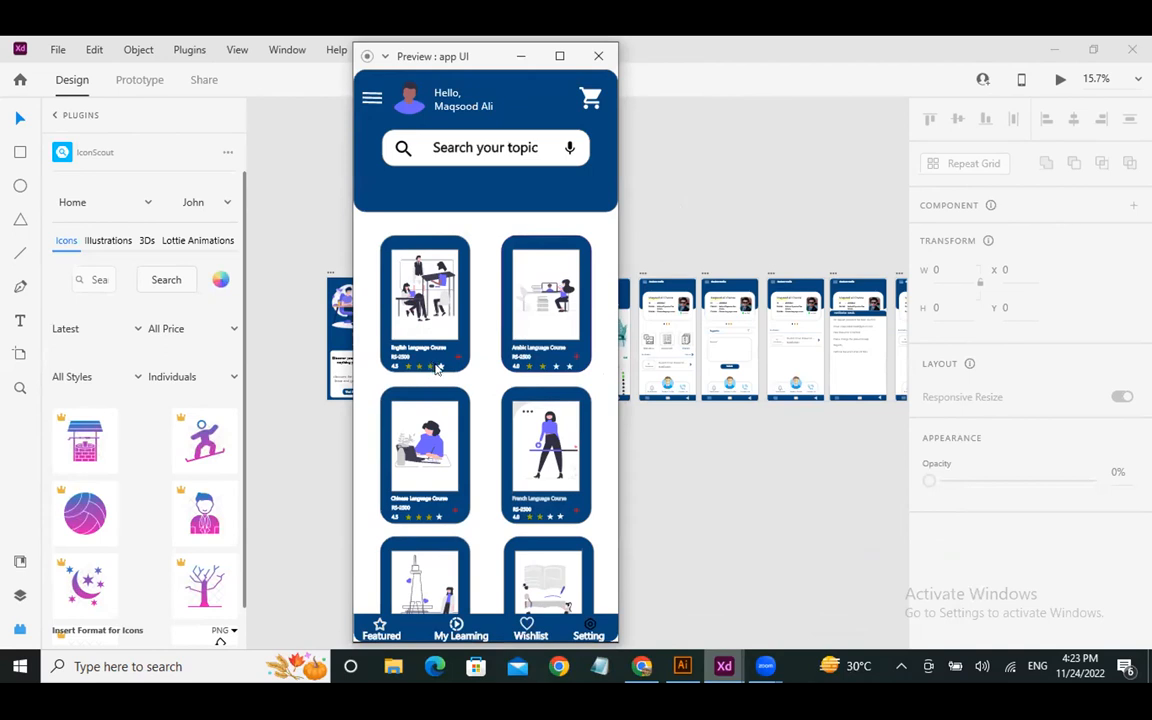
scroll(434, 364, down, 1)
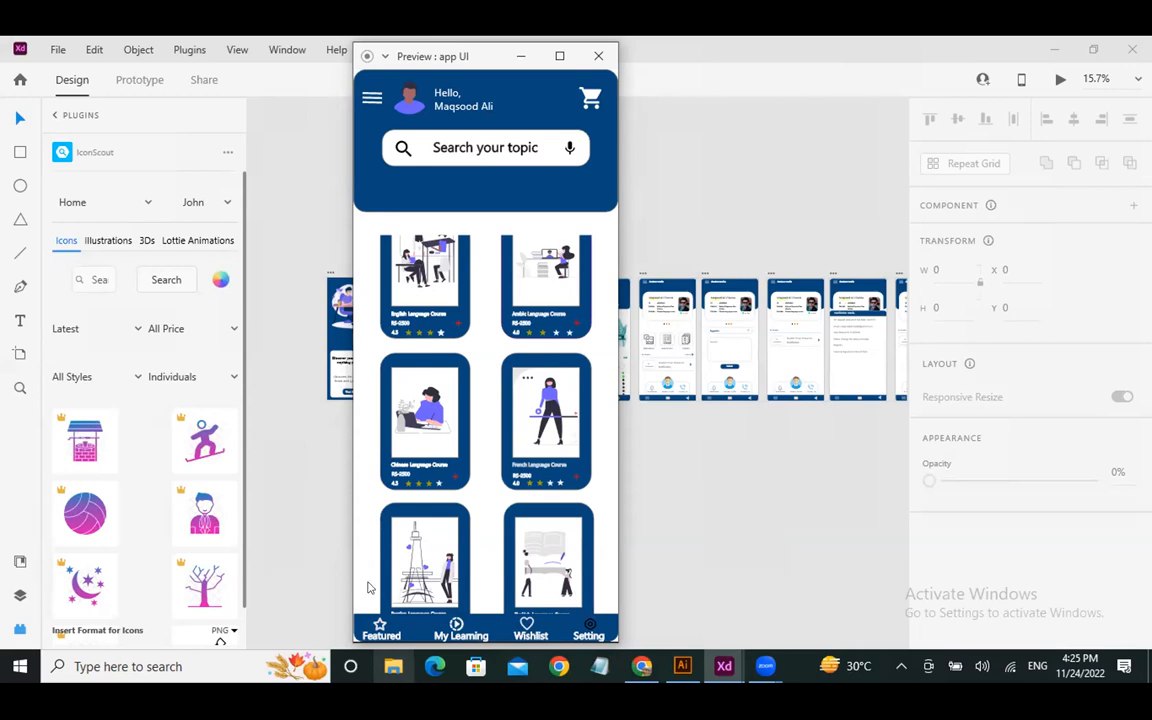
Step: Find Notepad with a system search for "tex", open a blank document, and minimize its window
click(200, 662)
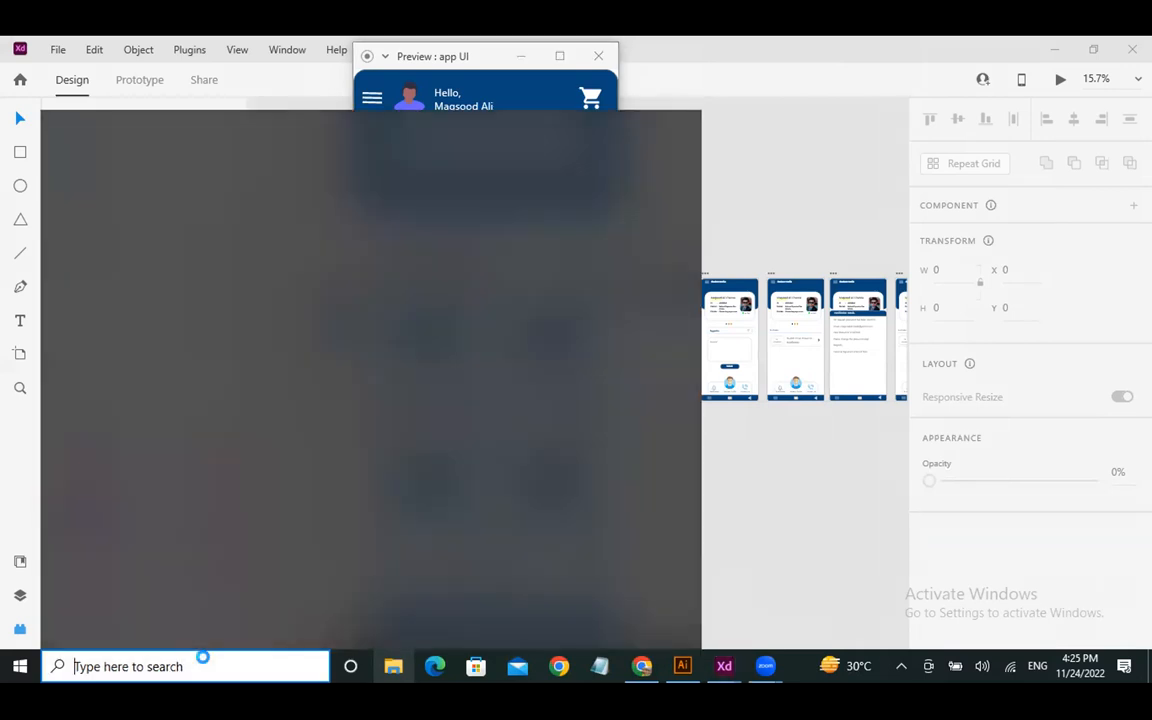
text(te)
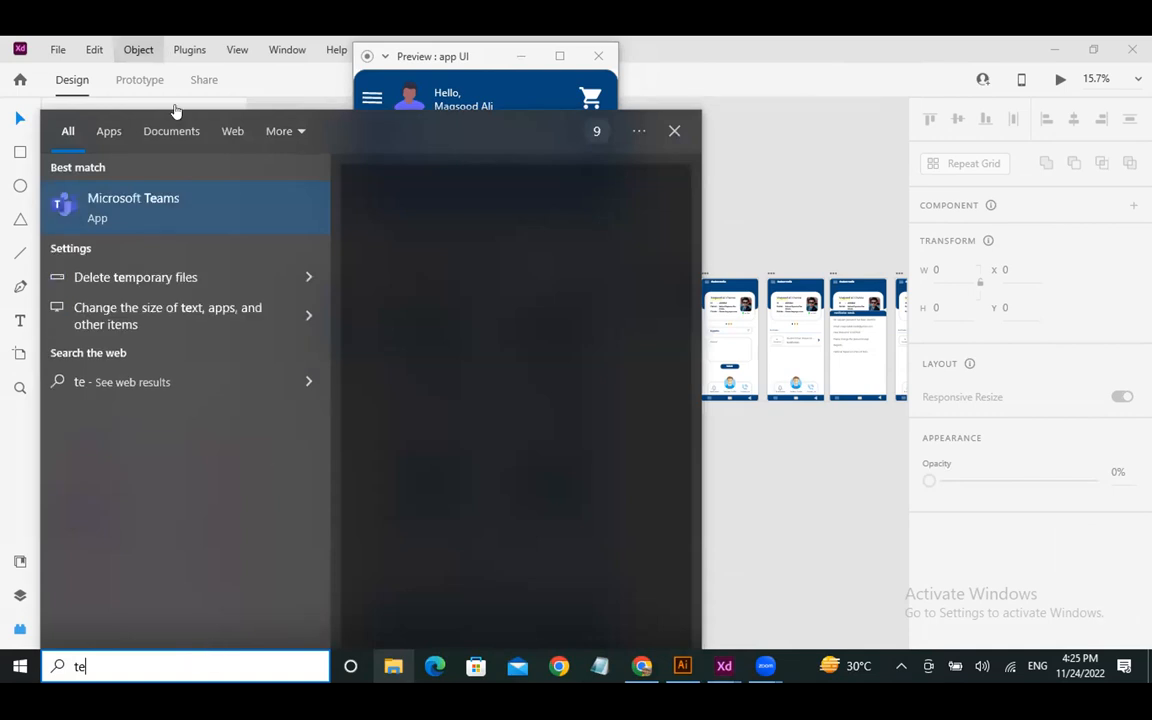
text(x)
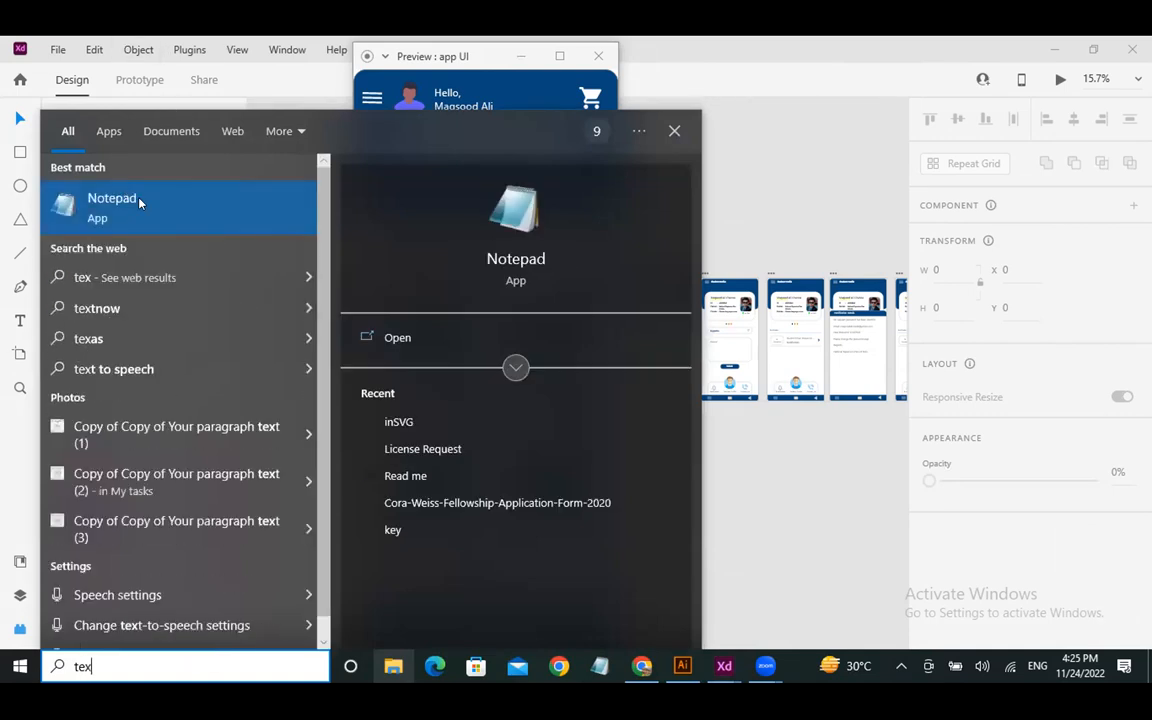
key(Escape)
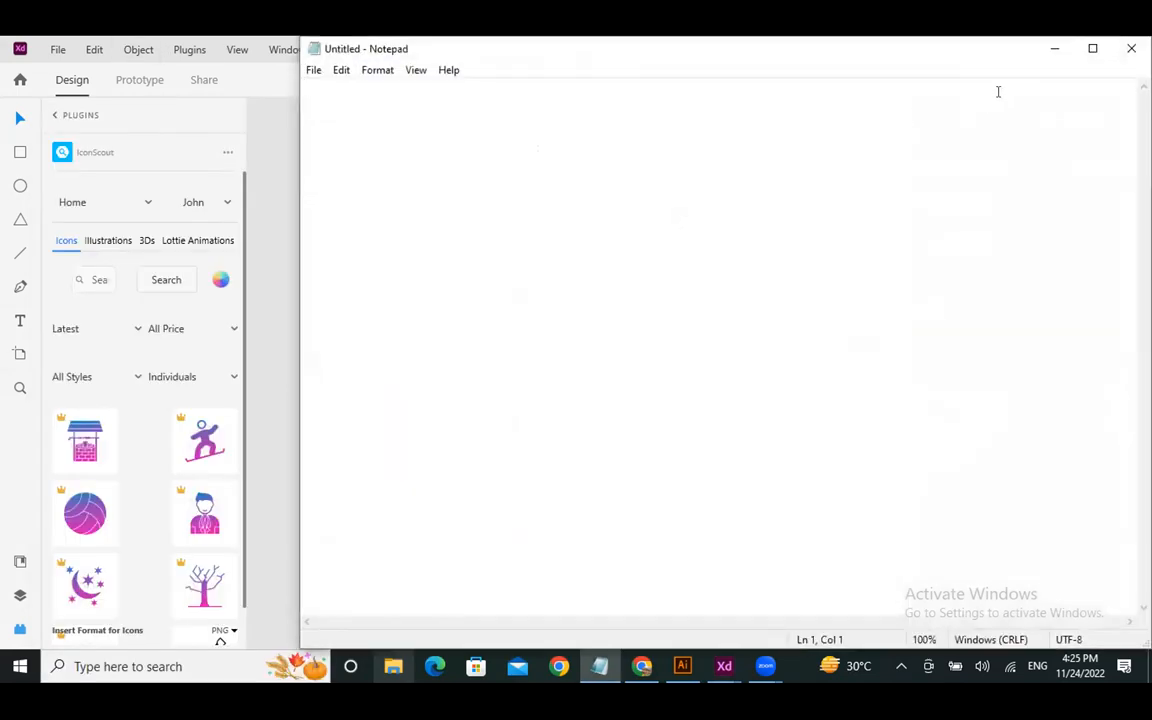
click(1060, 46)
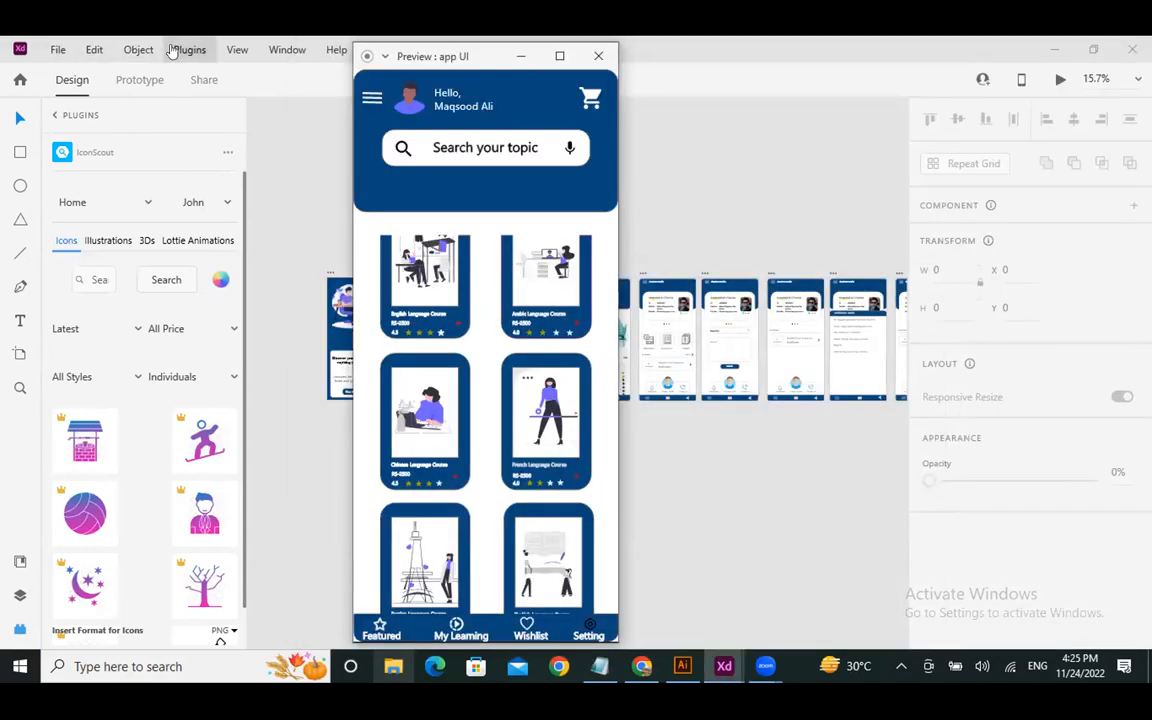
click(180, 52)
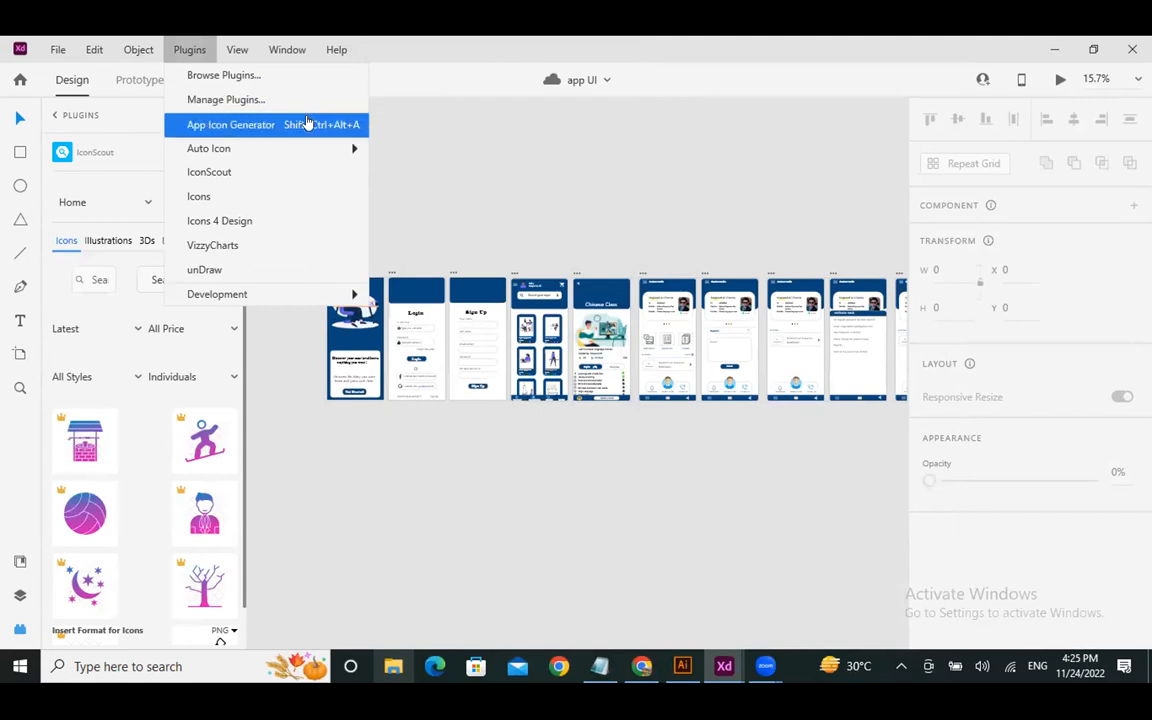
click(489, 152)
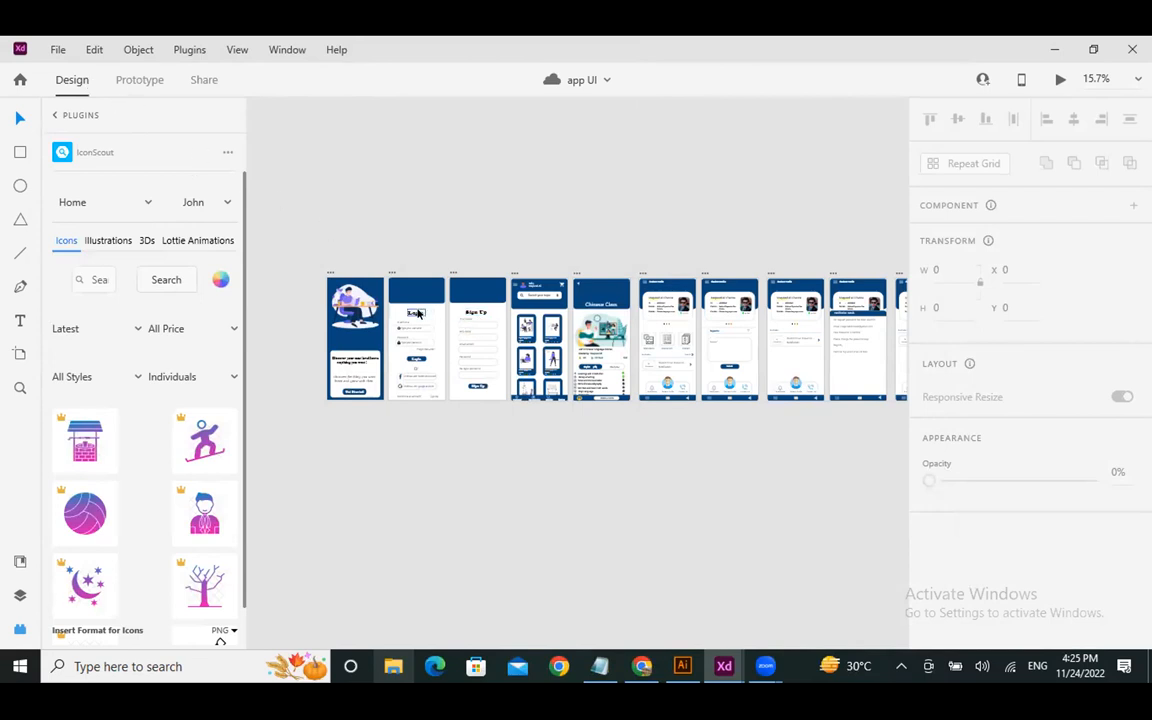
Step: Select the Login heading on the login artboard and bring its text properties into view
click(415, 314)
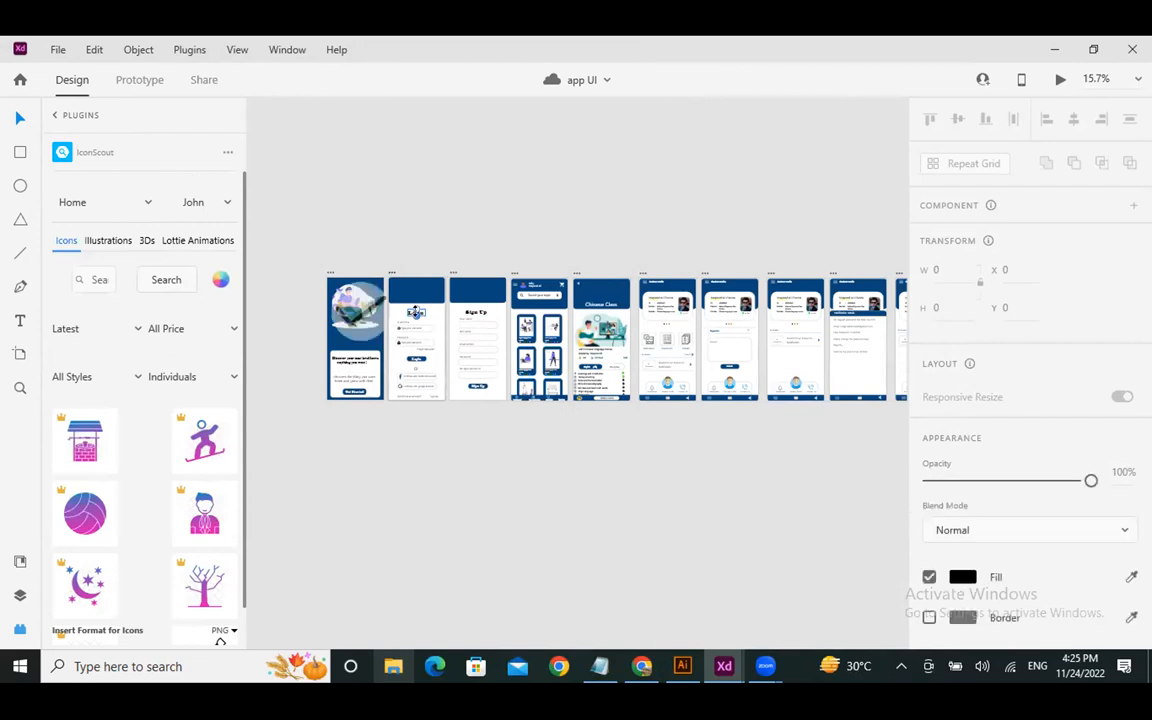
scroll(415, 313, up, 10)
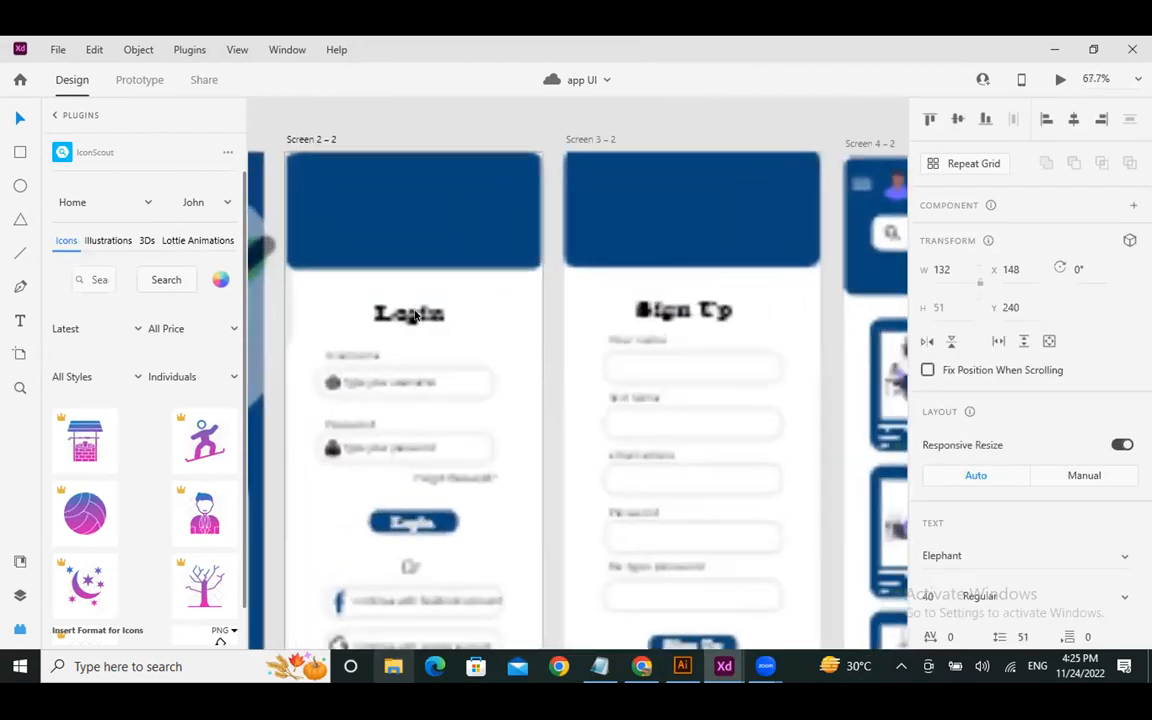
scroll(411, 290, down, 3)
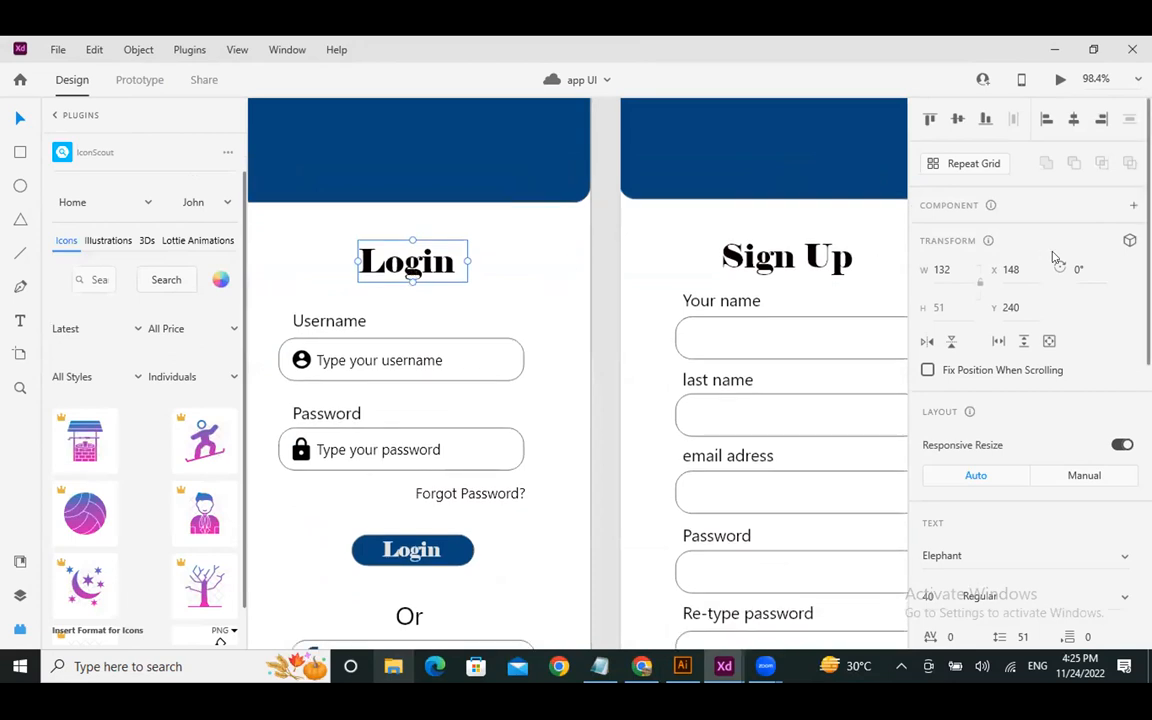
scroll(1053, 259, down, 1)
scroll(1055, 265, down, 2)
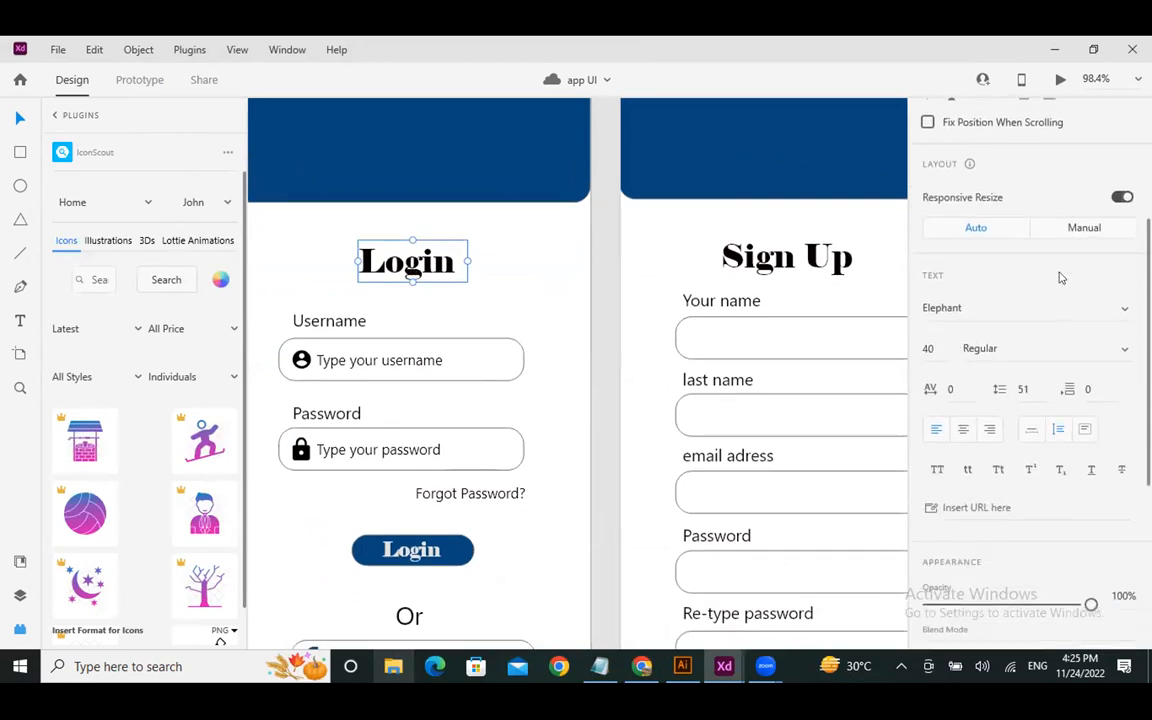
scroll(1061, 278, down, 2)
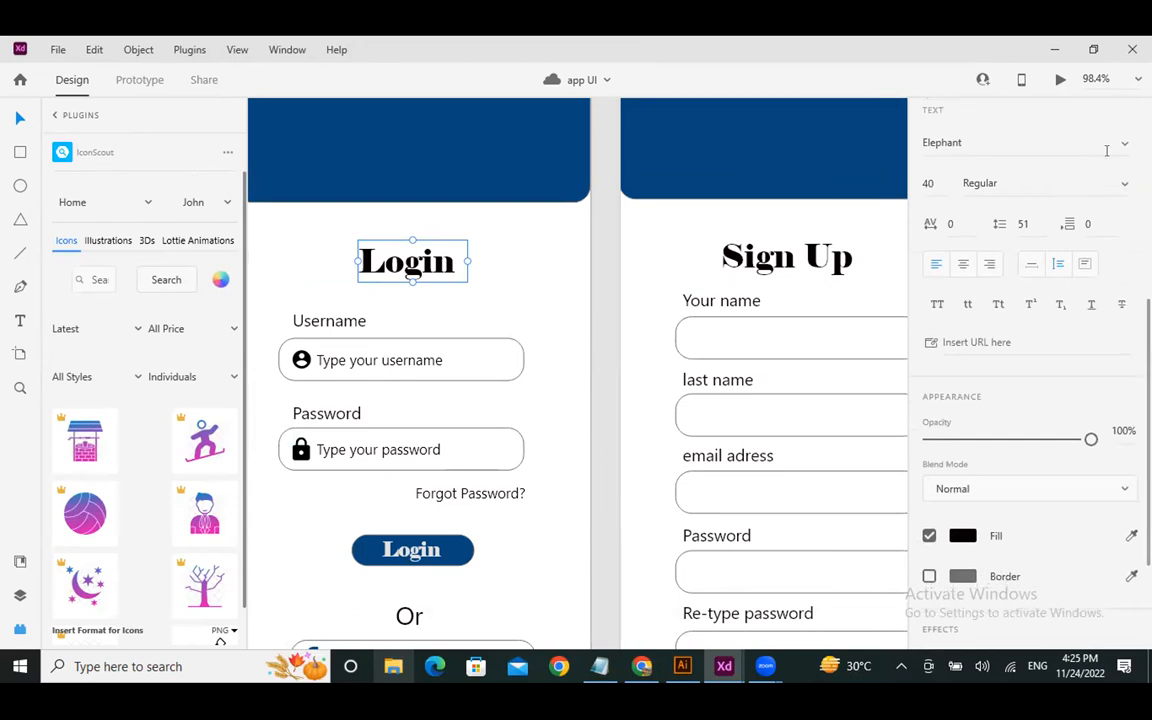
scroll(1115, 150, up, 1)
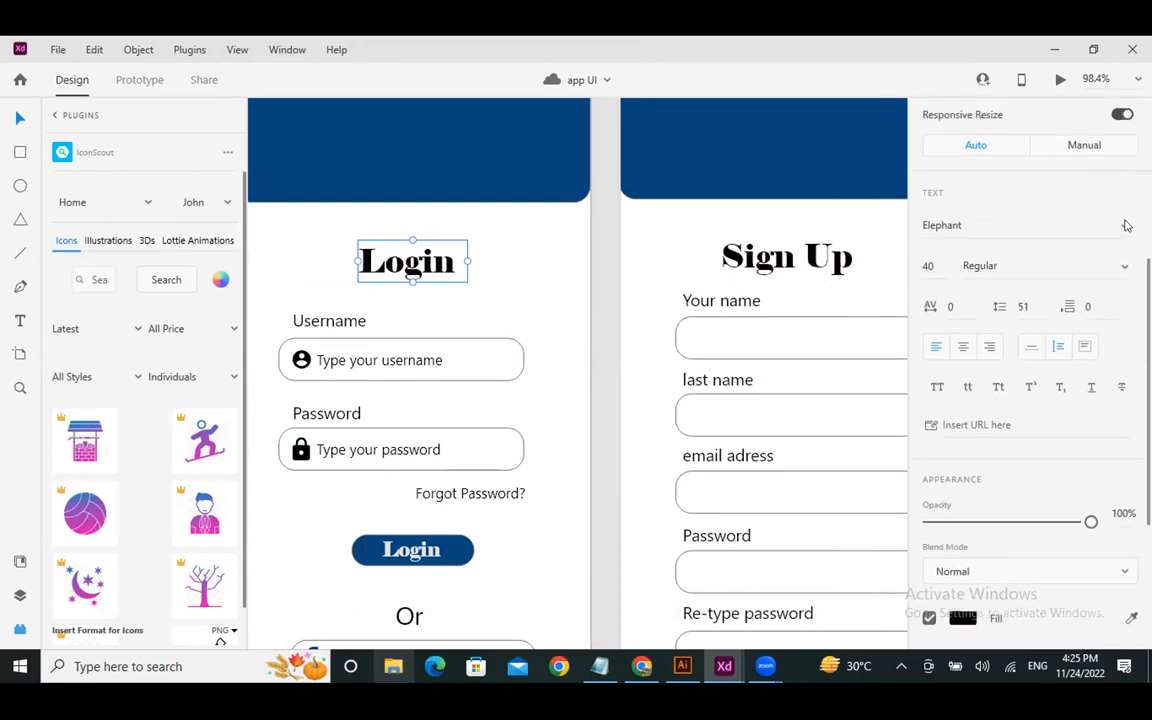
Step: Try to set the Login heading's font to Poppins and to "Nunit"
click(1045, 225)
click(1047, 225)
text(Poppins)
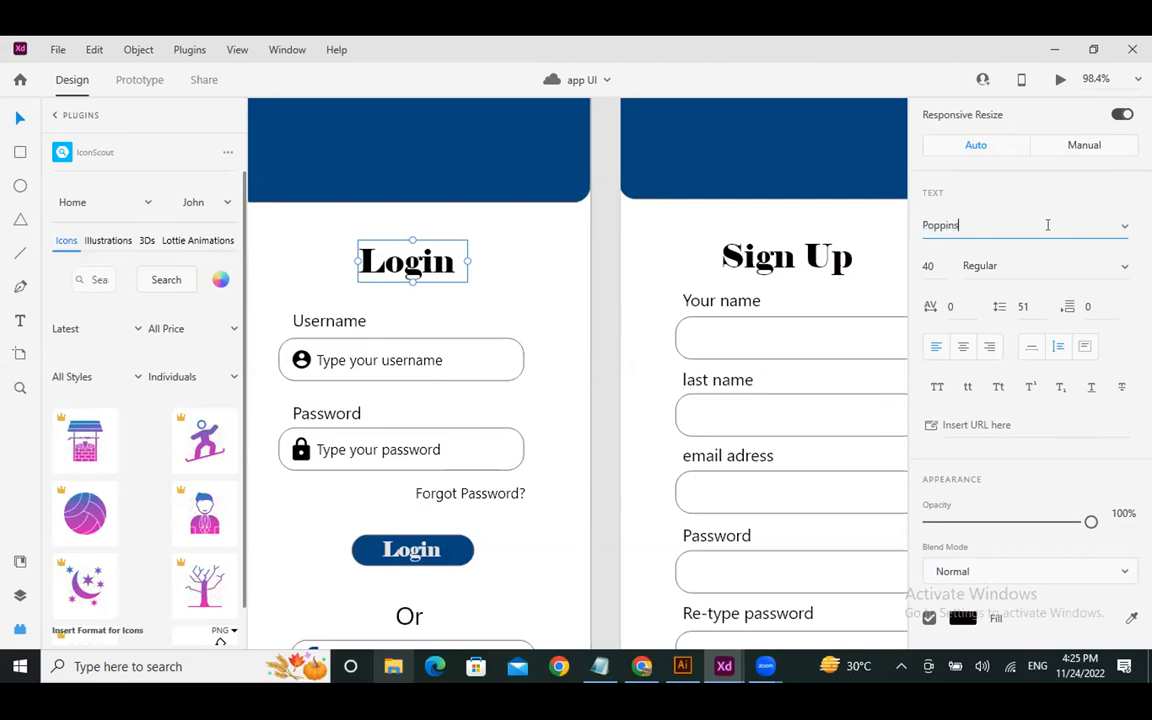
key(Escape)
click(1031, 231)
text(N)
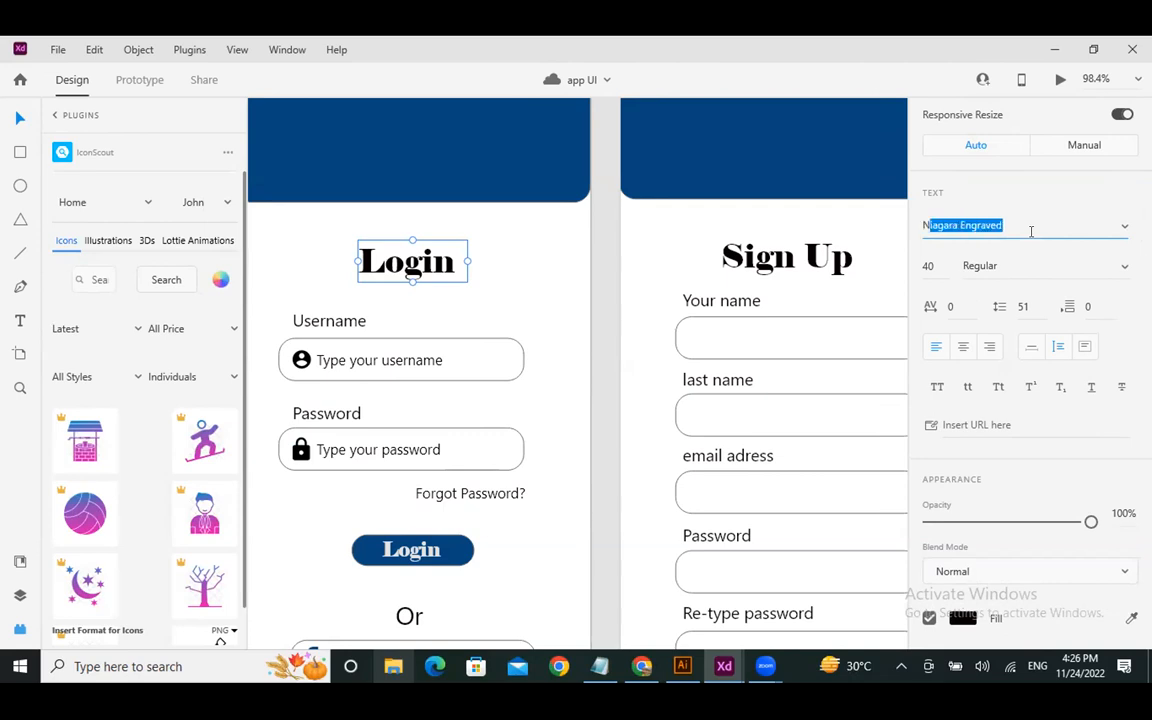
text(u)
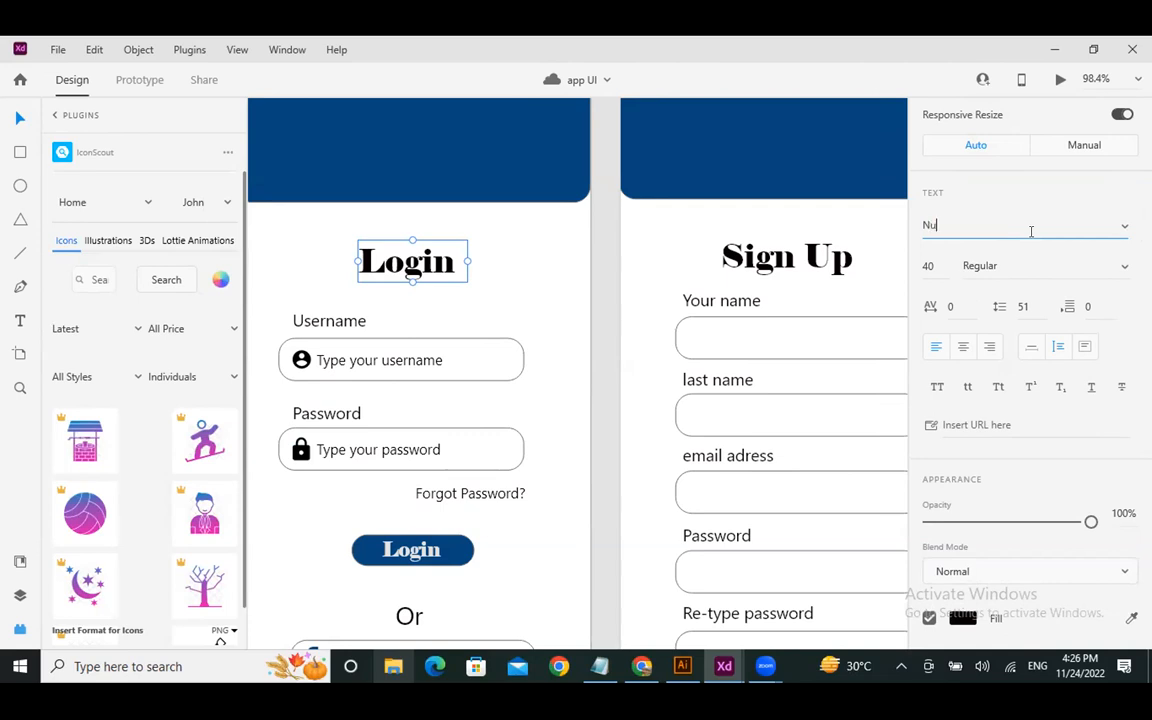
text(ni)
text(t)
key(Escape)
Step: Set the Login heading's font to Roboto
click(1031, 231)
text(ro)
key(ctrl+a)
text(r)
key(Return)
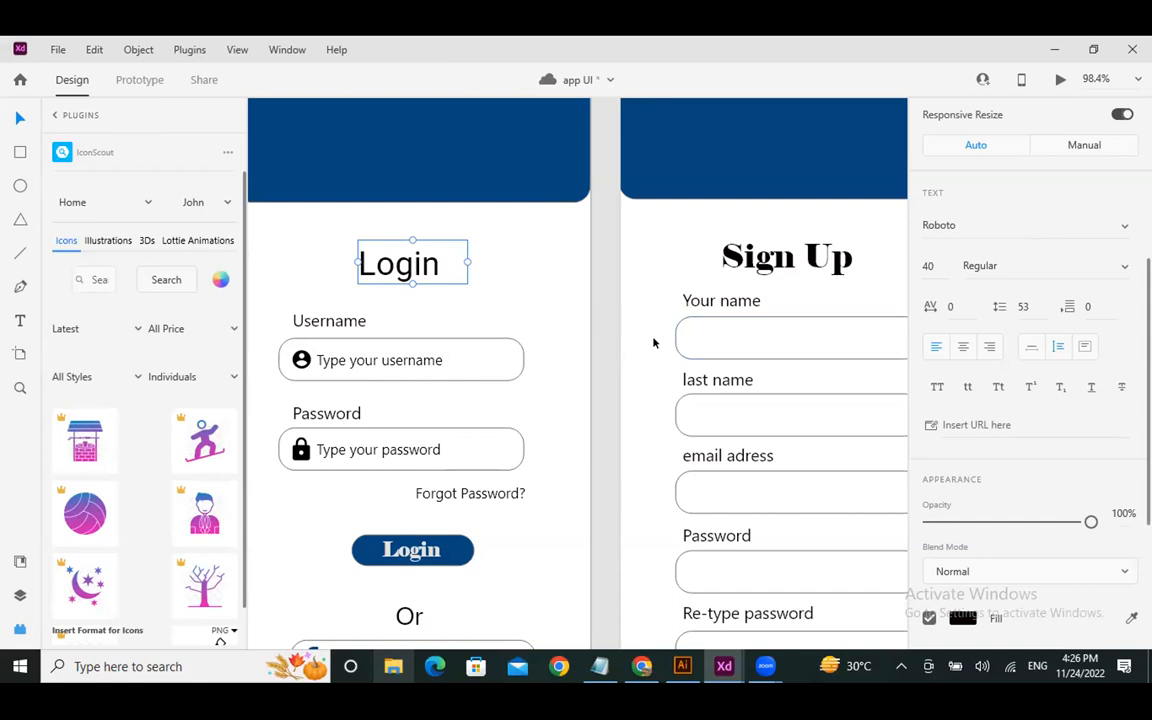
Step: Save the document, then select the Username label on the login artboard and bring its text properties into view
click(553, 300)
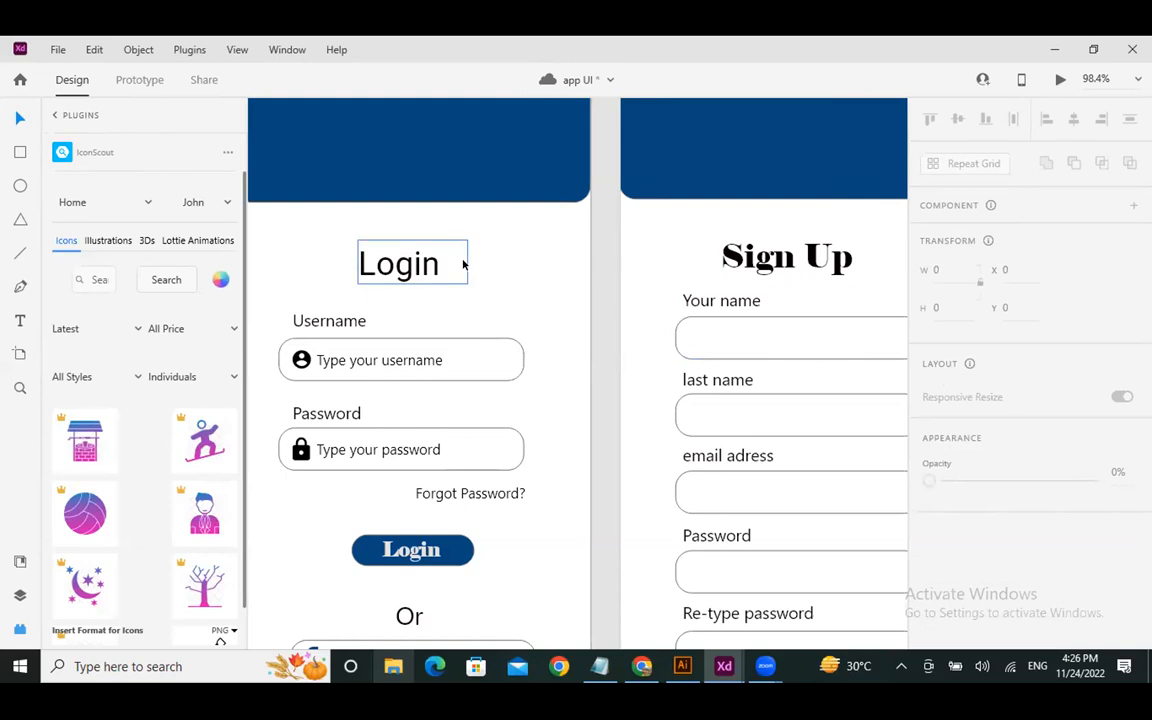
key(ctrl+s)
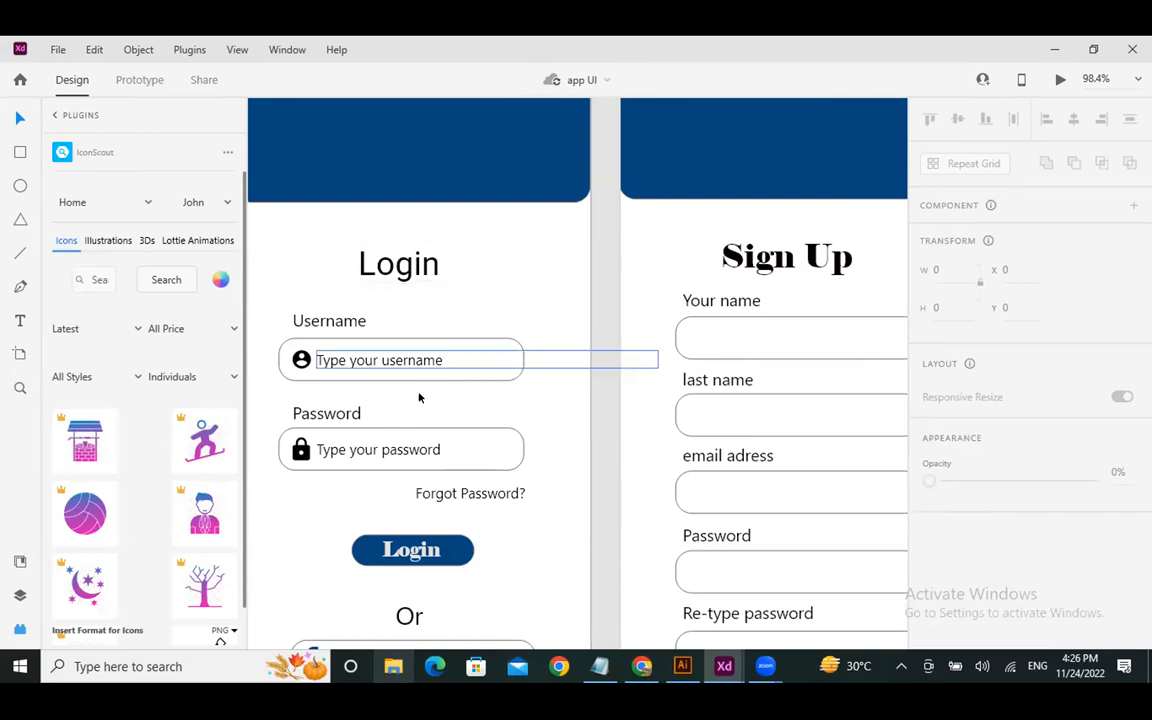
click(381, 364)
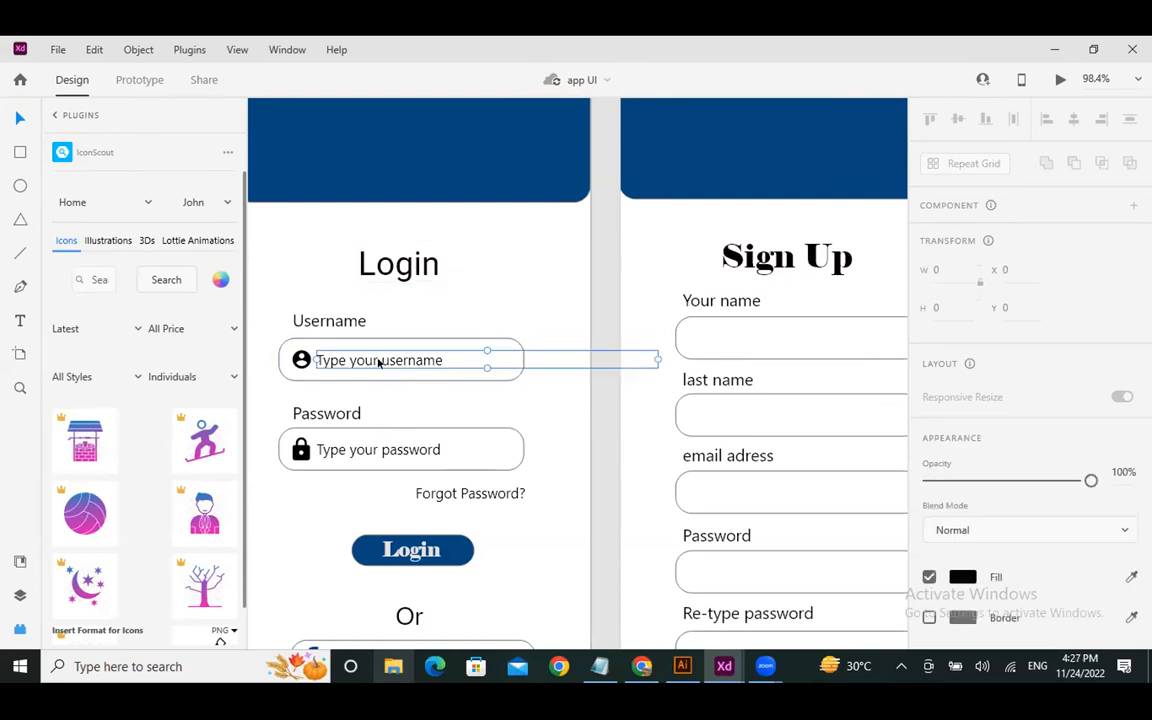
click(338, 324)
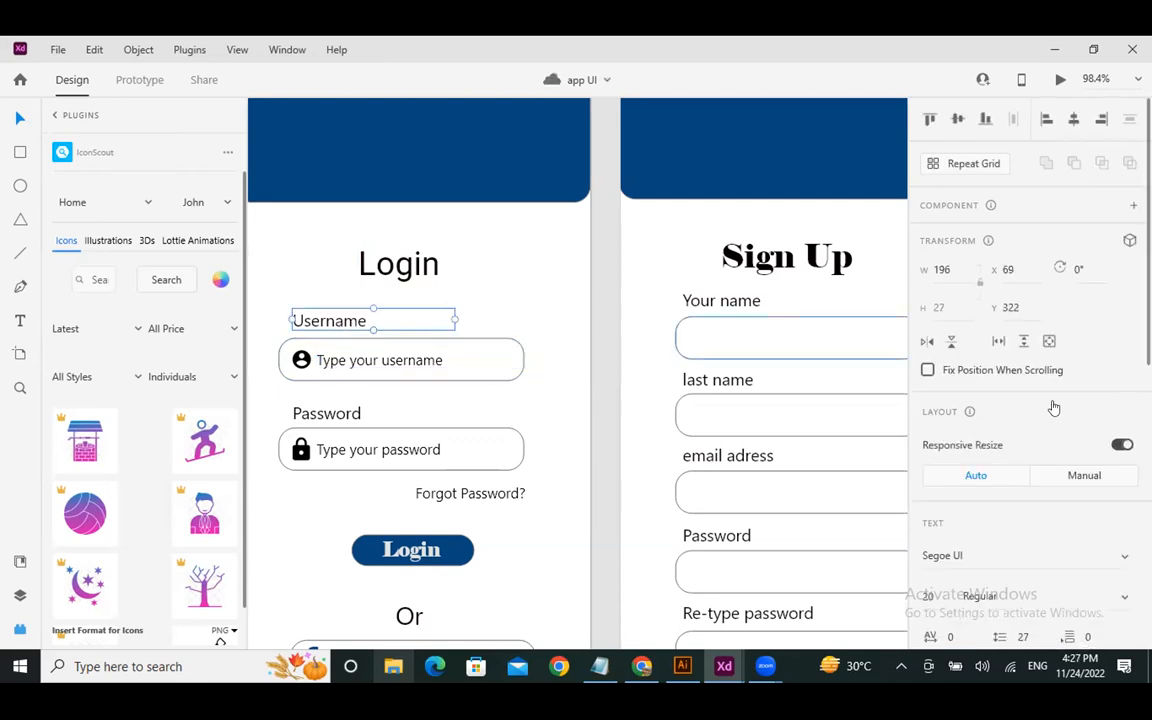
scroll(1055, 405, down, 2)
scroll(1045, 399, down, 1)
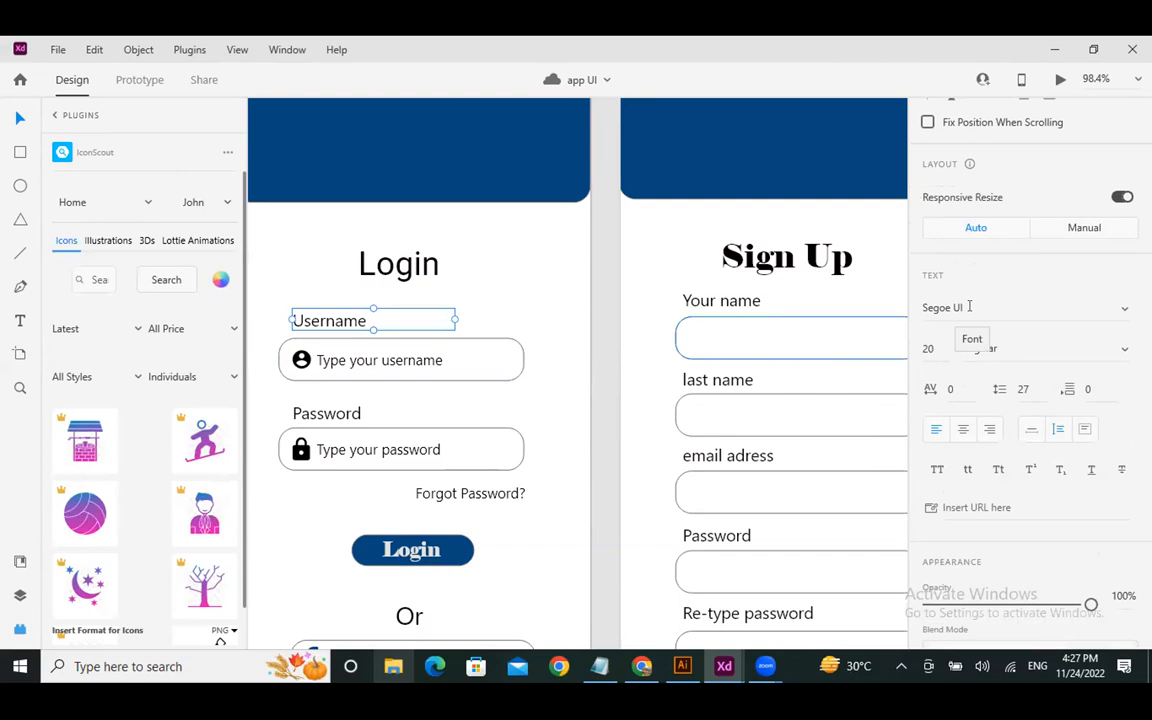
scroll(1026, 337, down, 2)
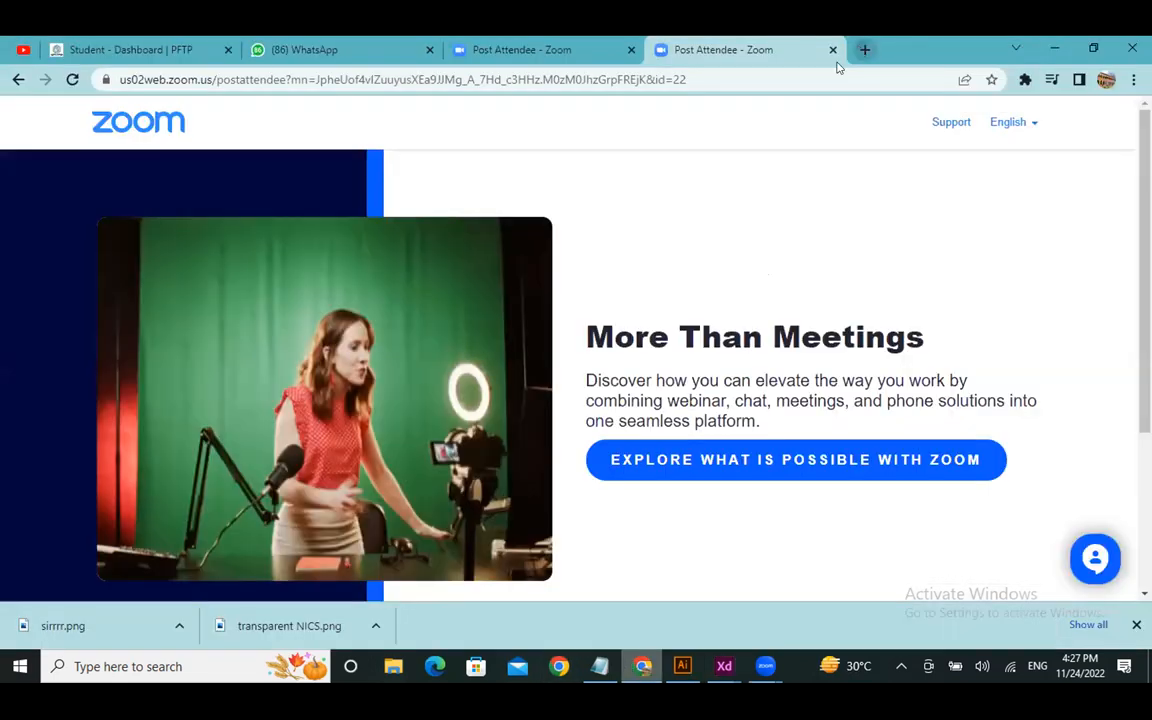
Step: Switch to Chrome and search Google for "poppins free font" in a new tab
click(865, 49)
text(g)
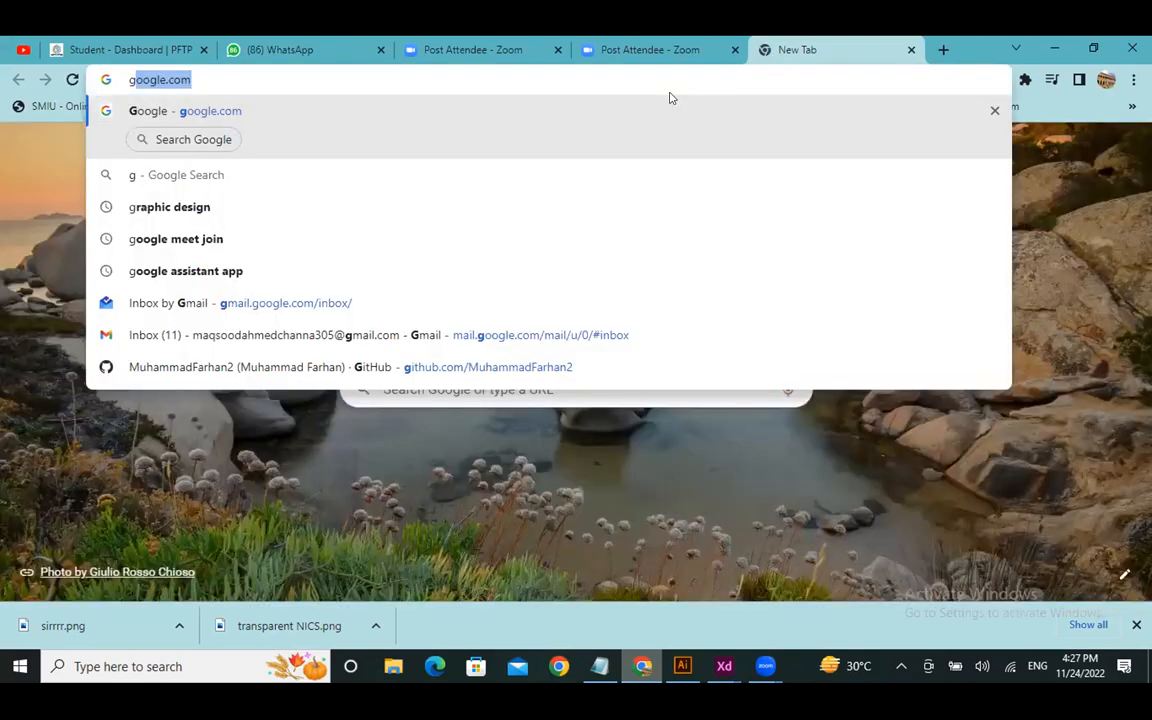
key(Return)
text(po)
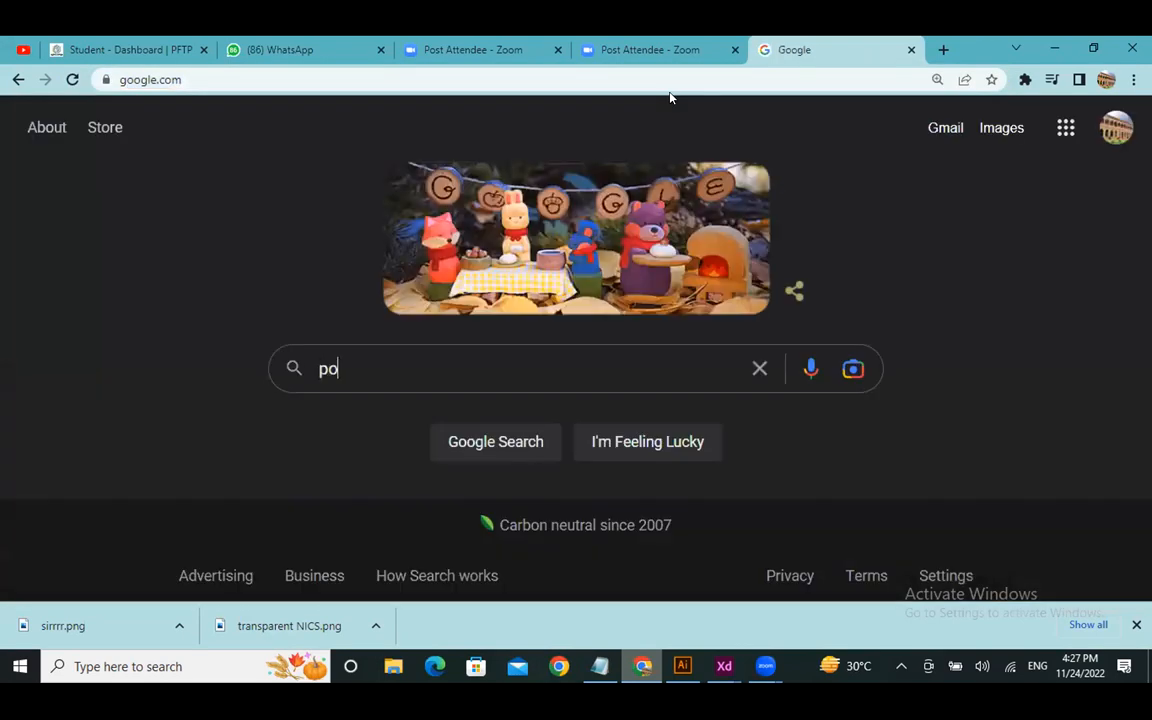
text(pi)
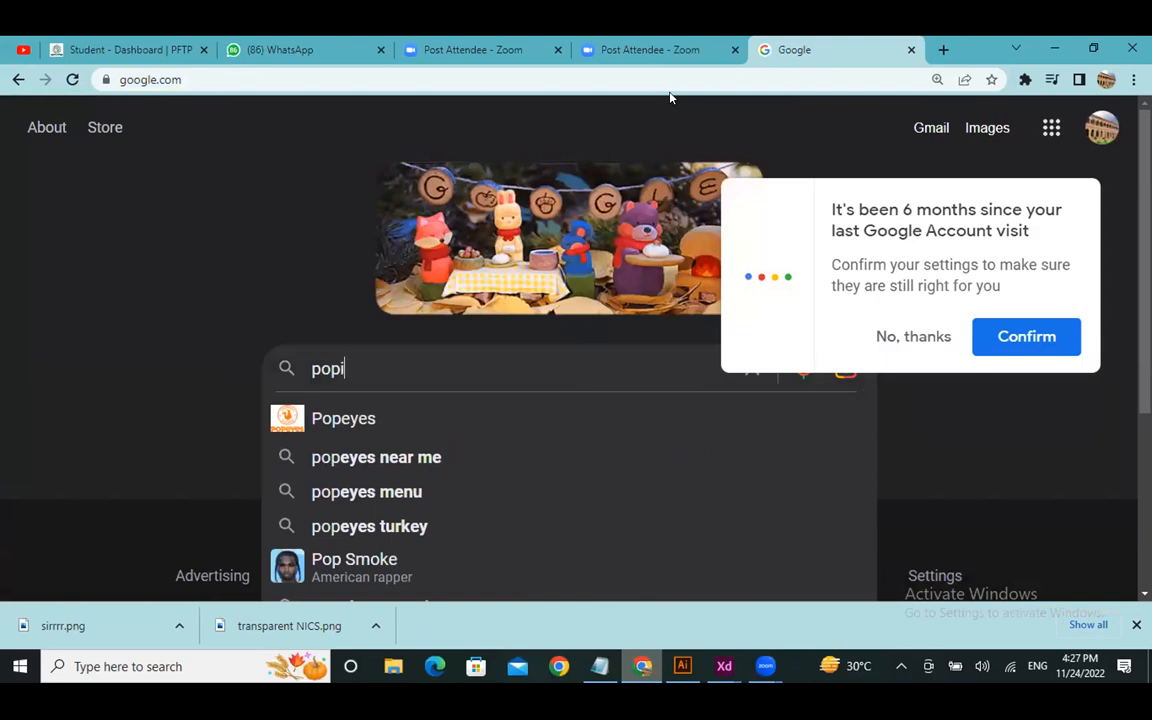
text(nd fre)
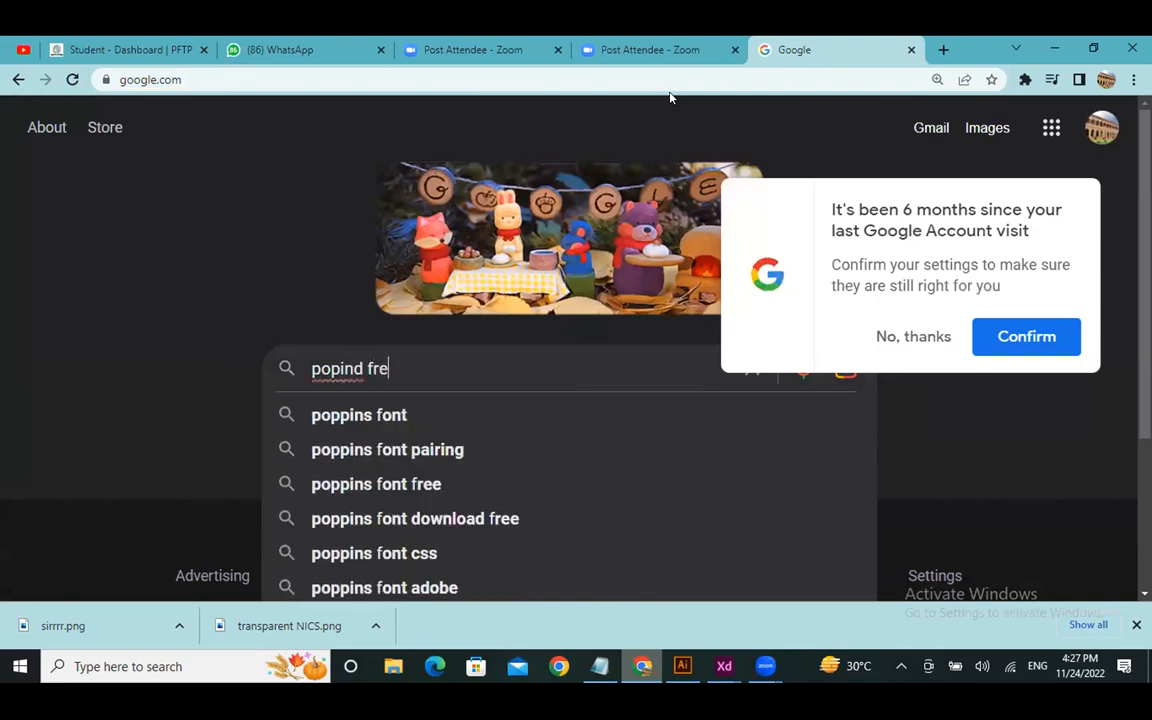
key(Down)
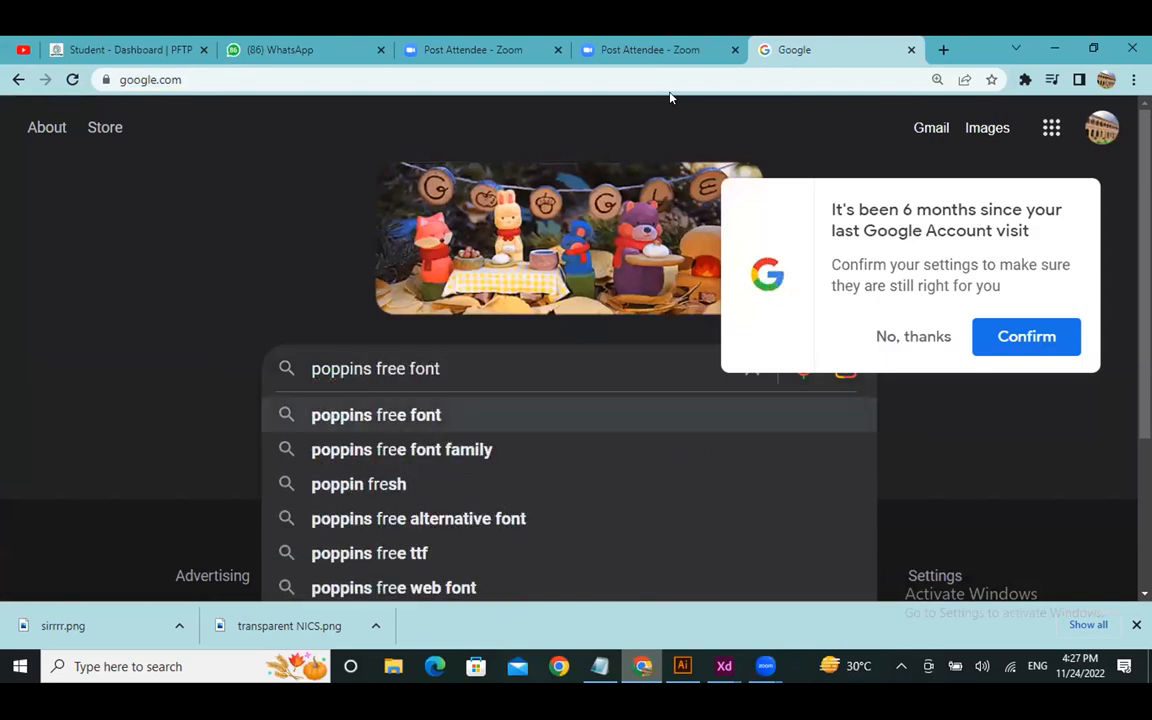
key(Return)
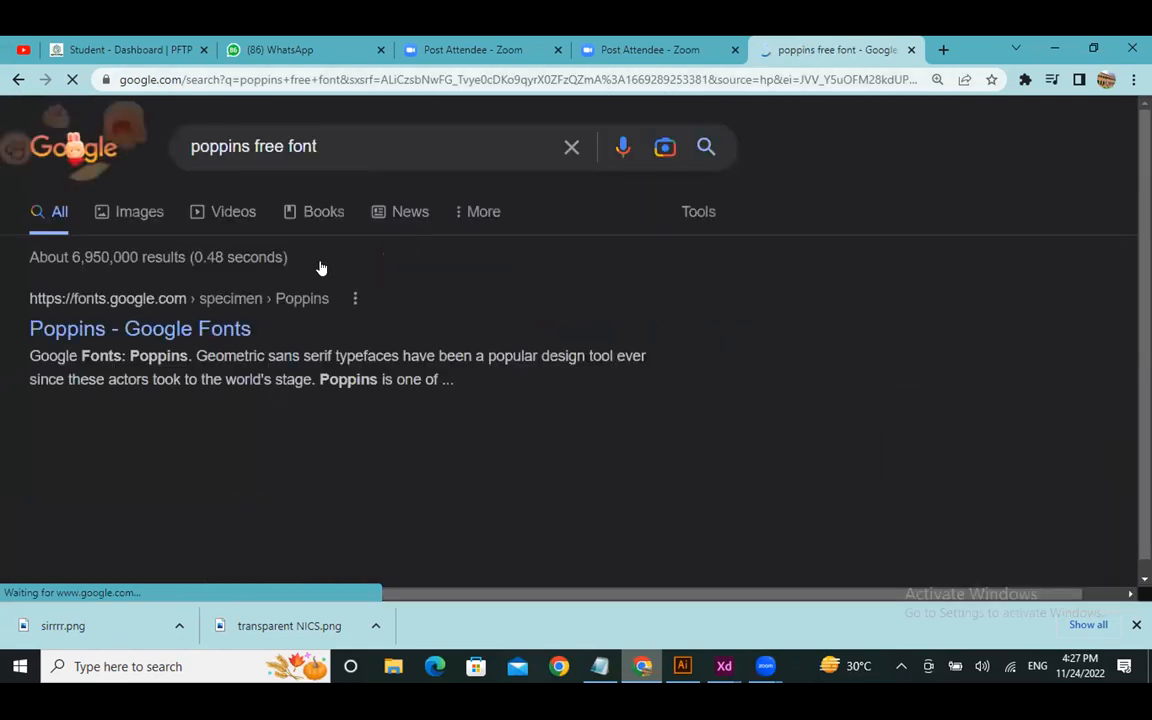
Step: Open the Google Fonts page for Poppins and download the font family to the Desktop as the Poppins ZIP archive
scroll(275, 275, down, 1)
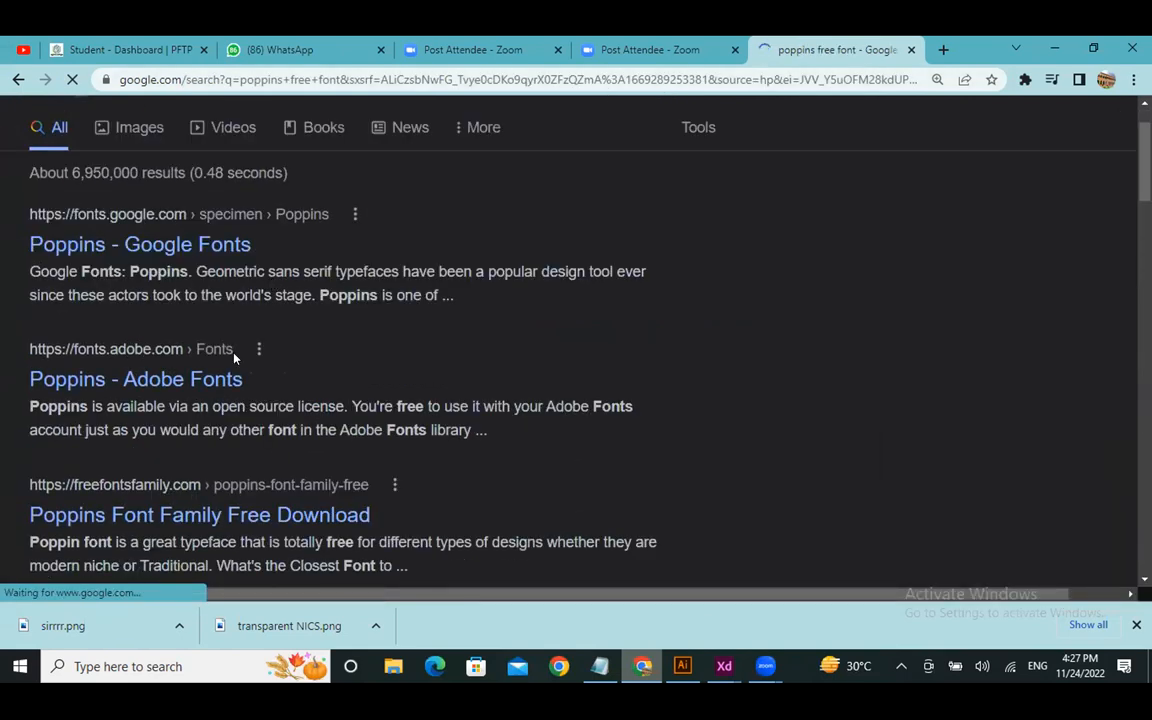
click(199, 245)
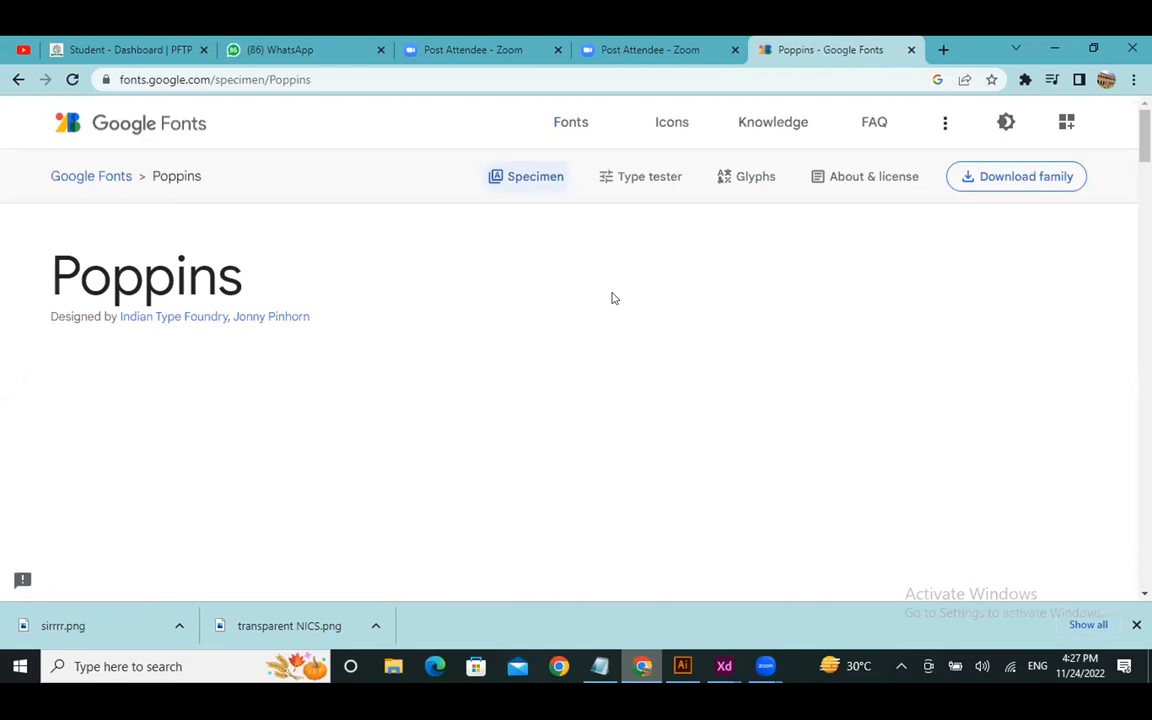
click(1019, 178)
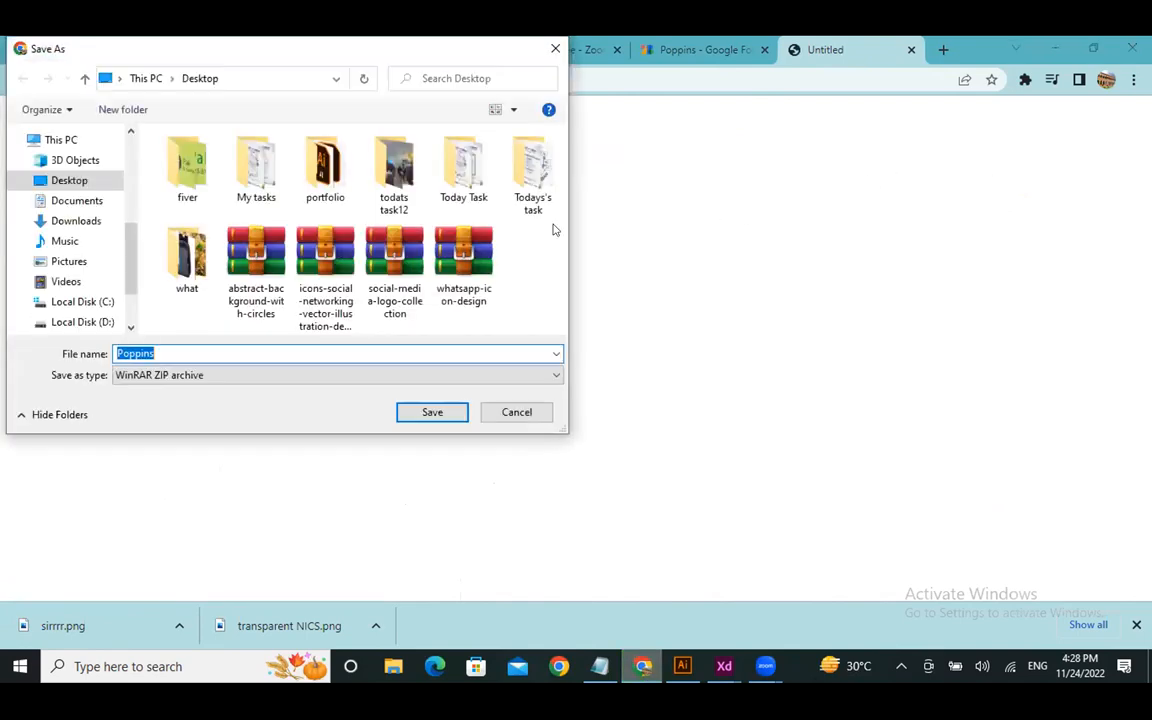
click(434, 412)
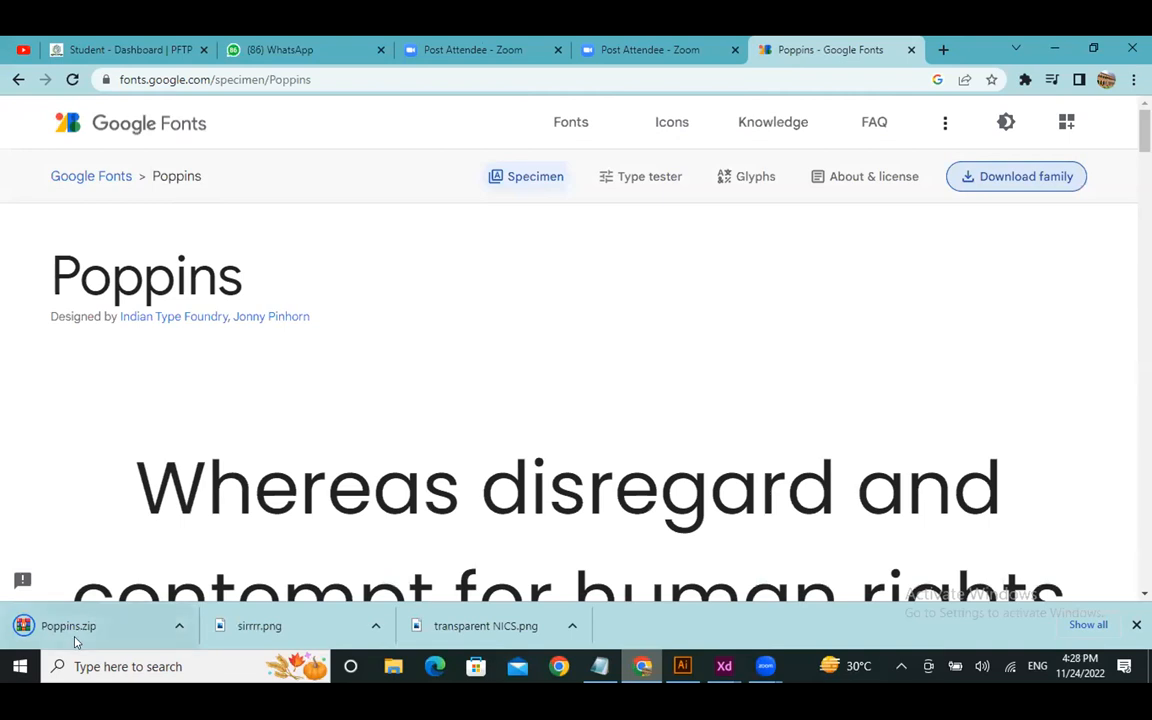
click(104, 619)
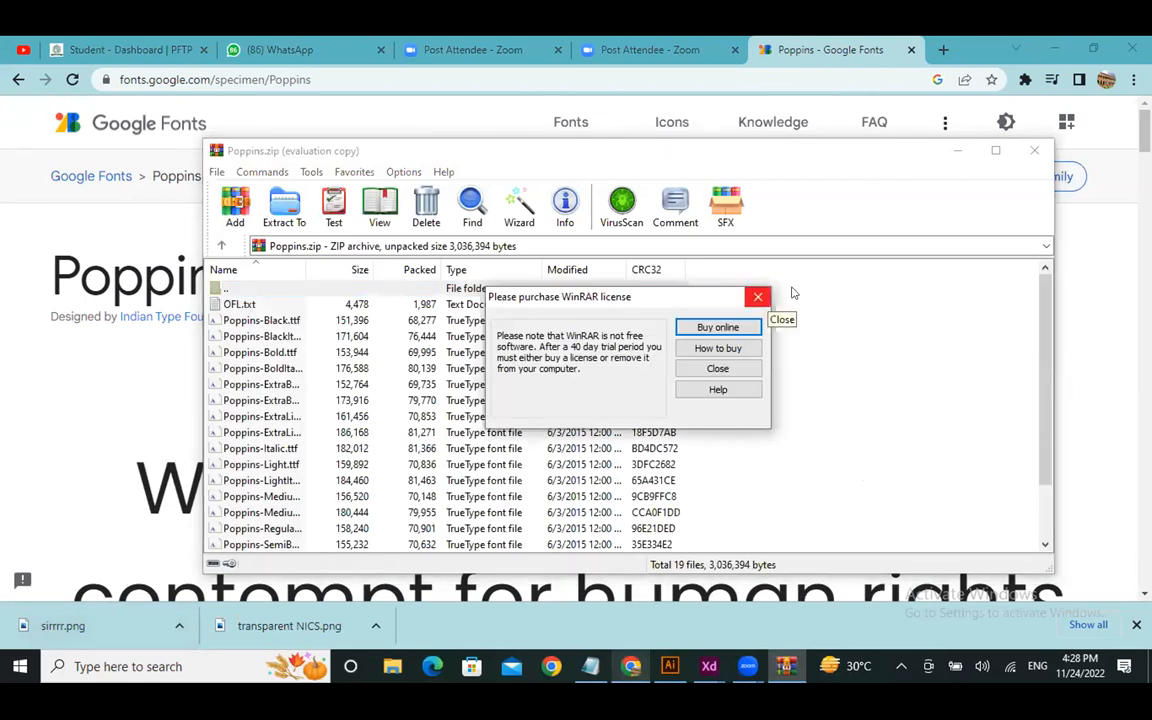
click(760, 297)
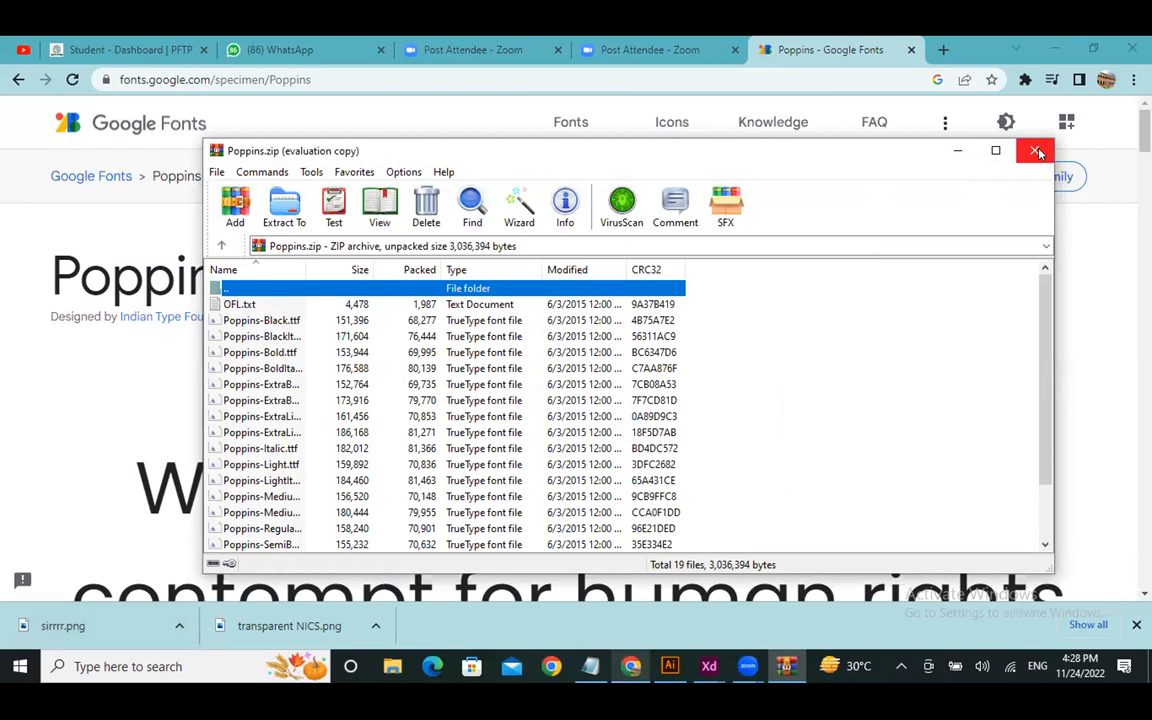
click(1037, 152)
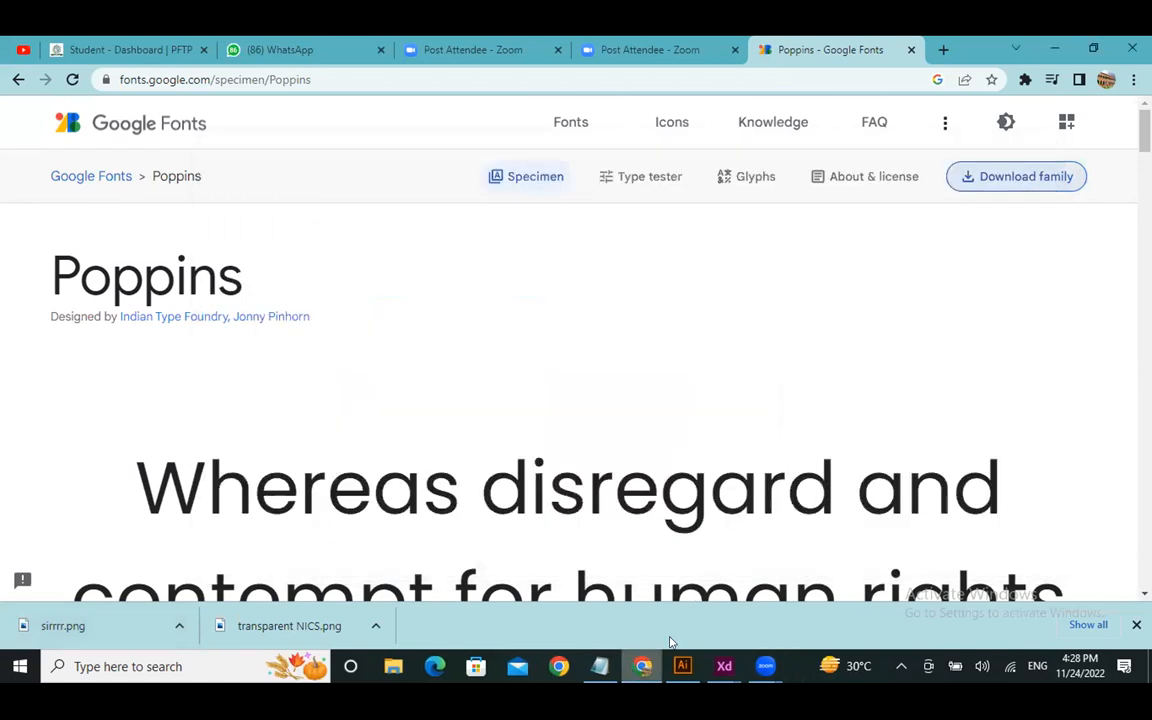
Step: Minimize the browser, the prototype preview and the Adobe XD window to reach the desktop
click(726, 668)
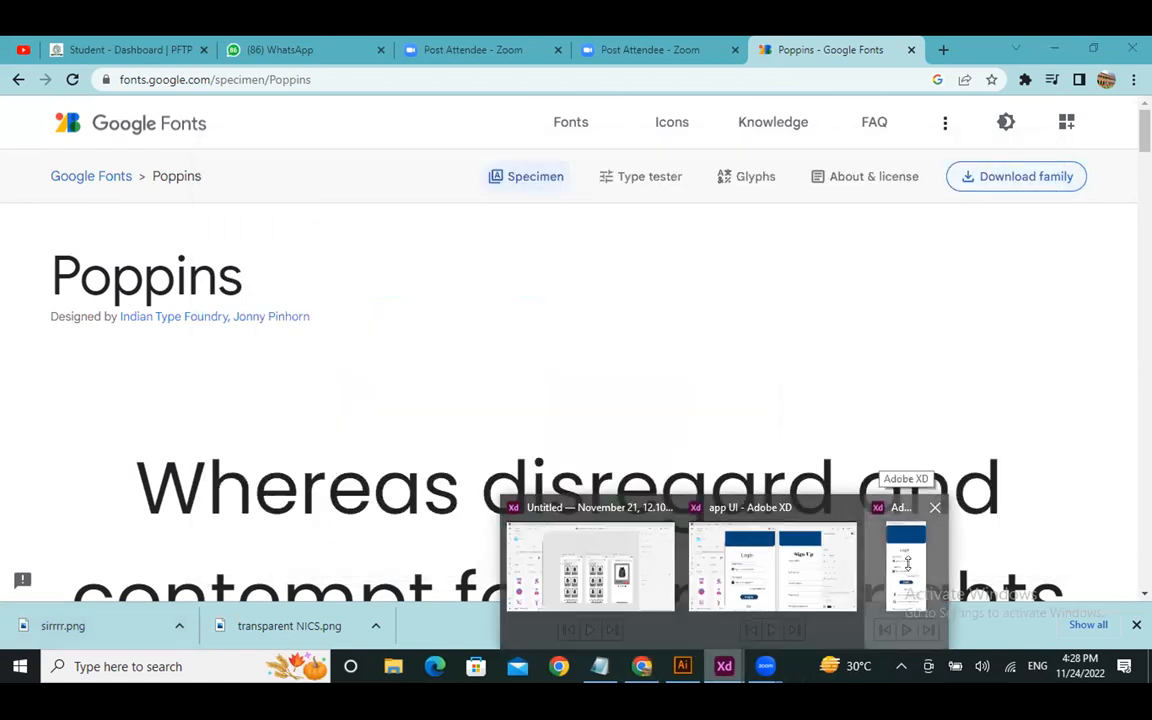
click(907, 565)
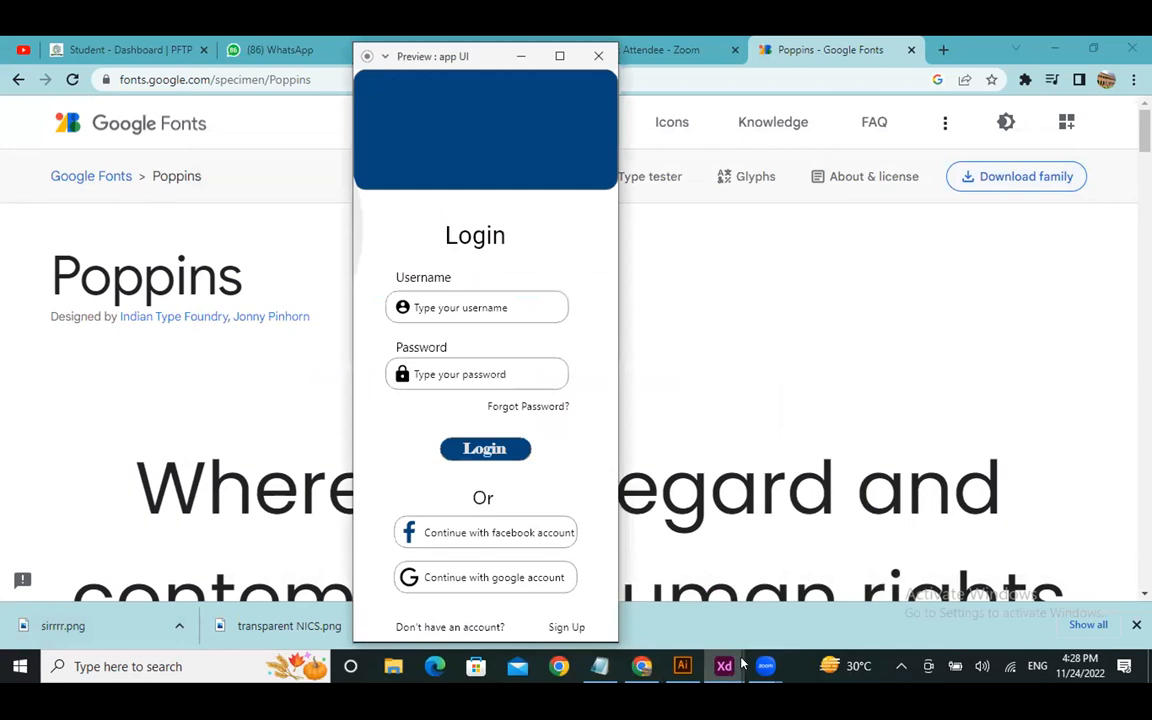
click(1056, 44)
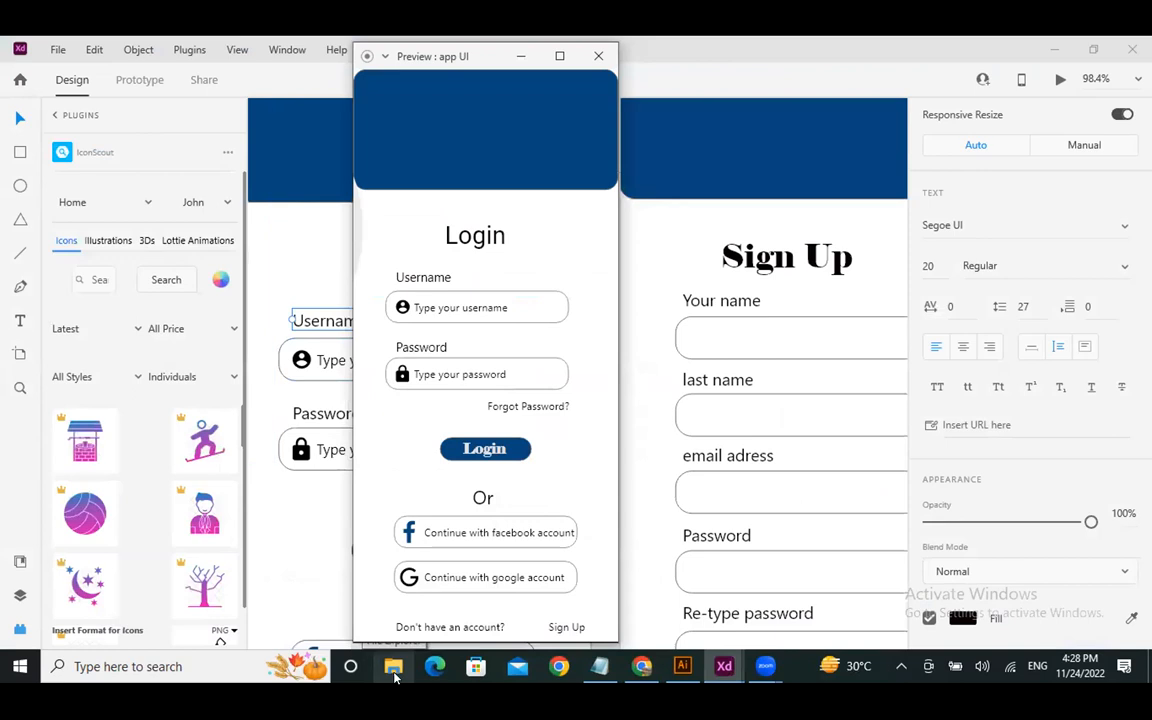
click(519, 62)
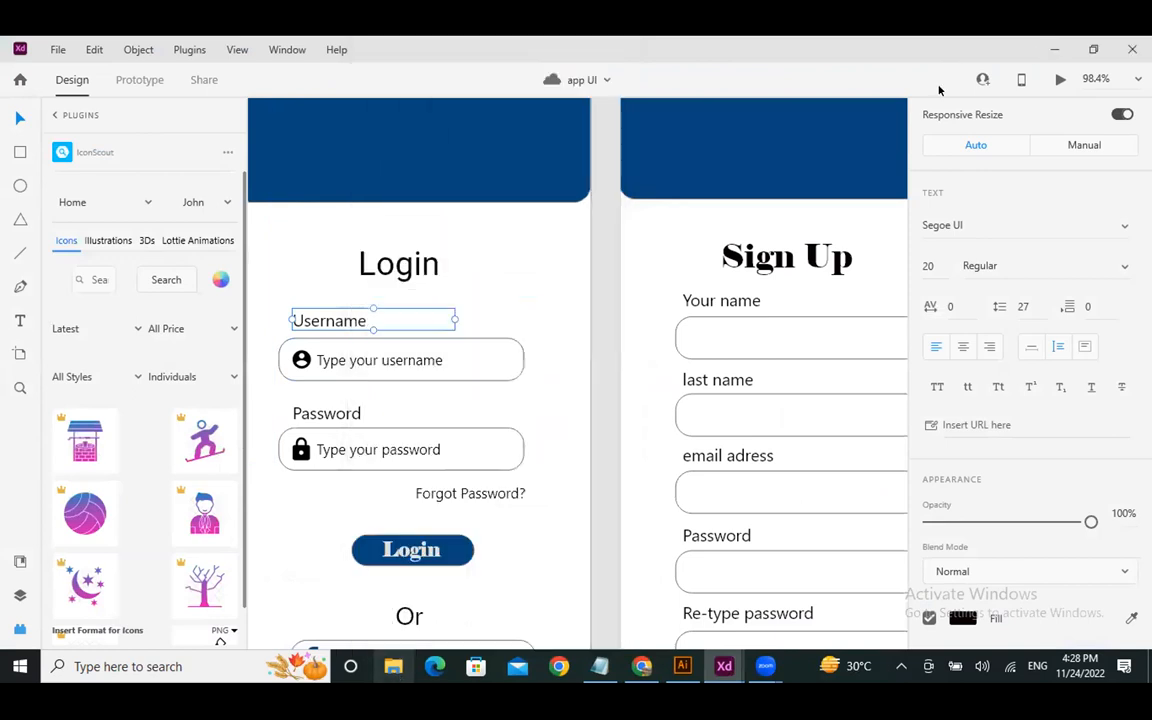
click(1053, 49)
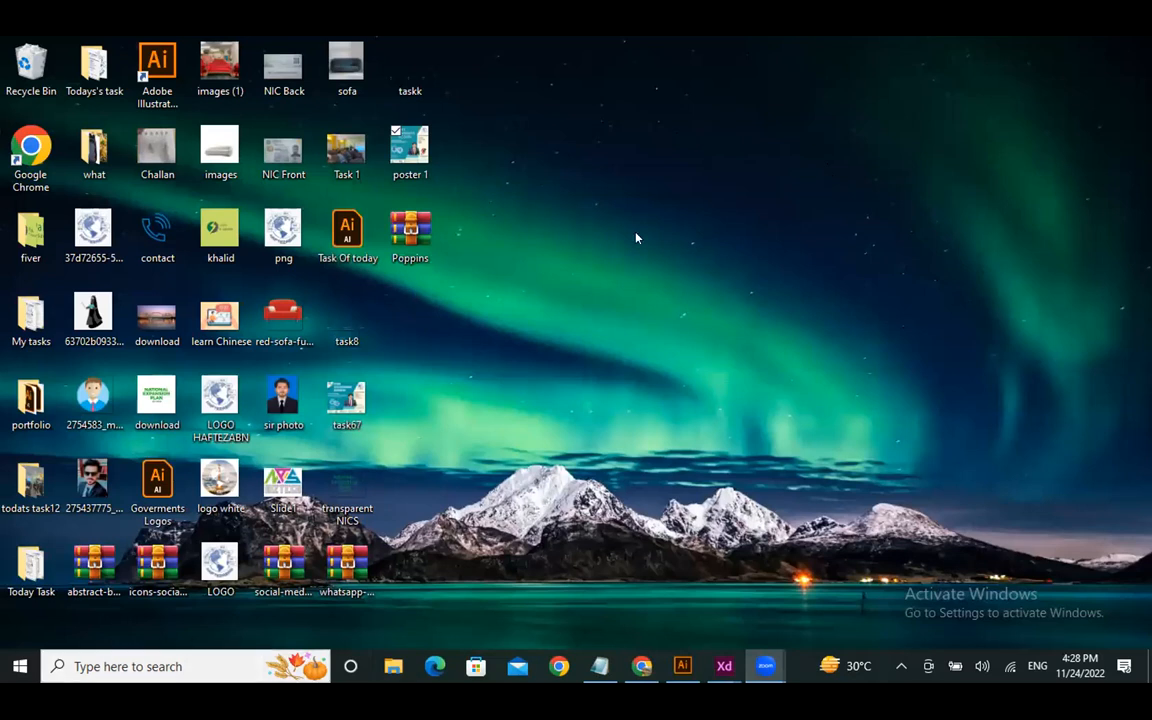
Step: Open the Poppins archive from the desktop in WinRAR and dismiss the trial notice
click(407, 230)
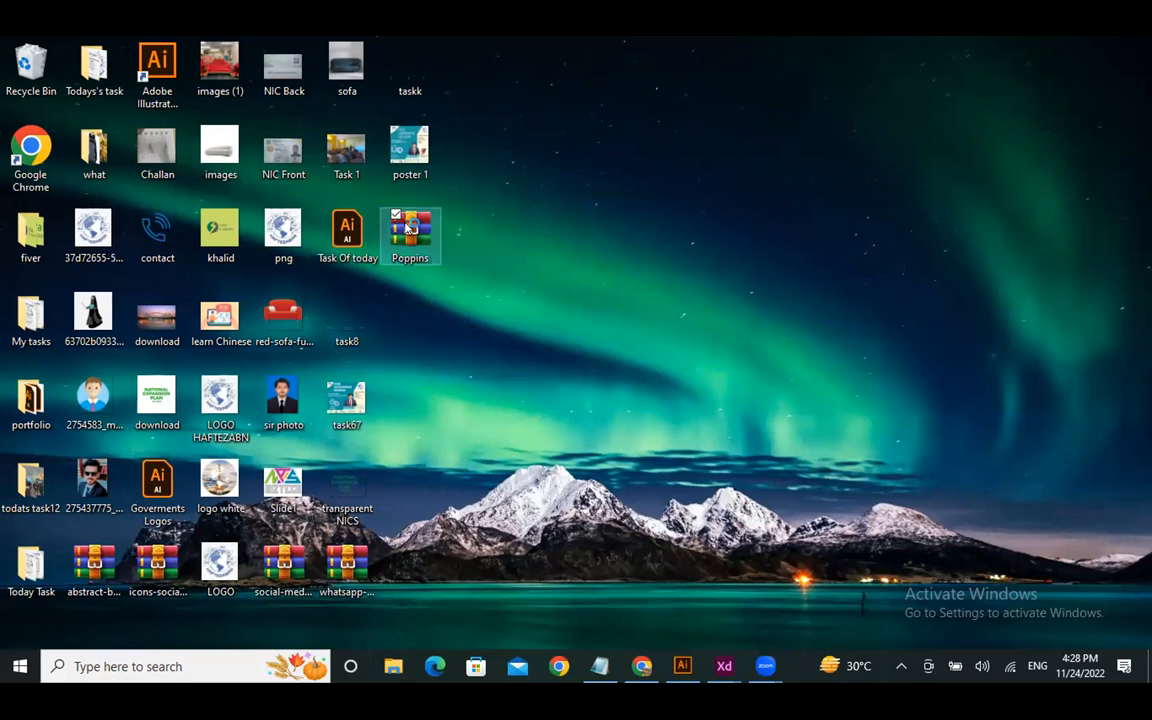
double_click(409, 229)
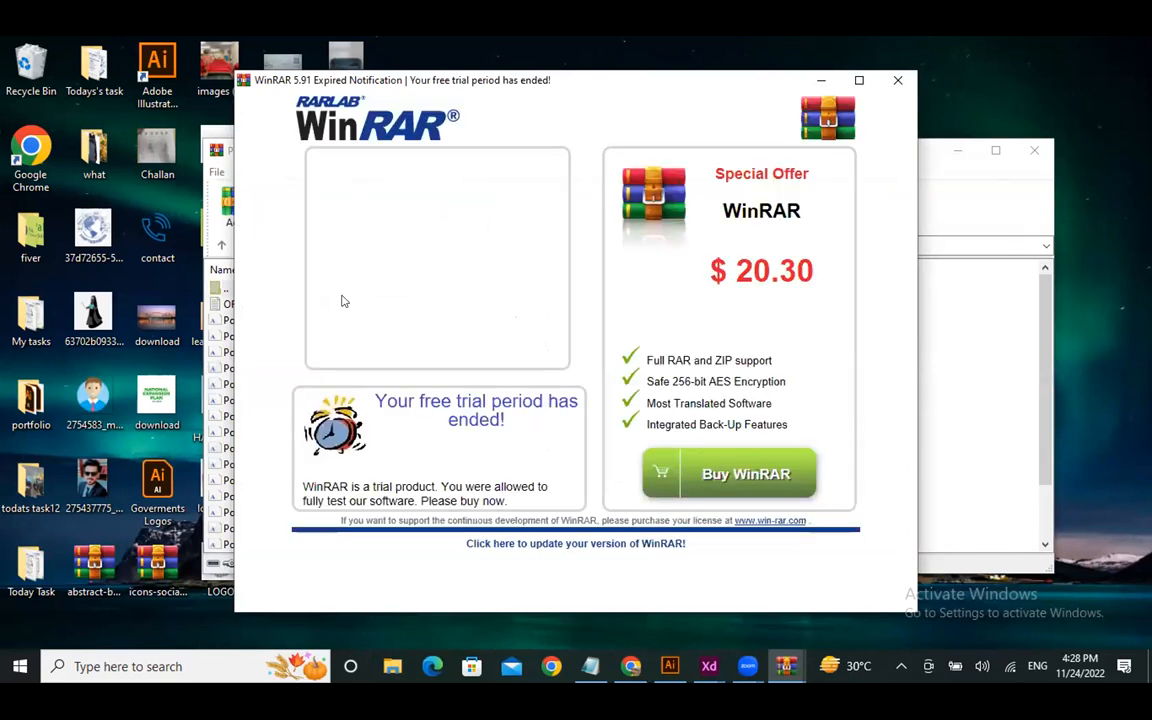
key(Escape)
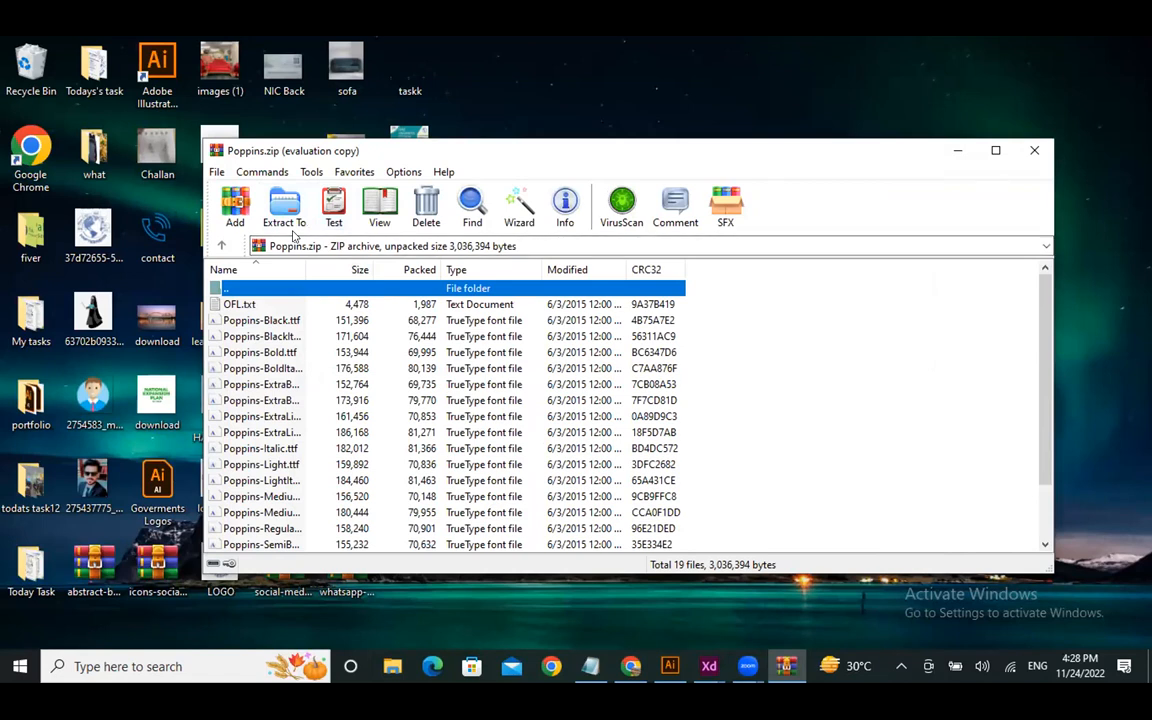
Step: Extract all the Poppins font files except OFL.txt to a Poppins folder on the desktop and close the archive
key(ctrl+a)
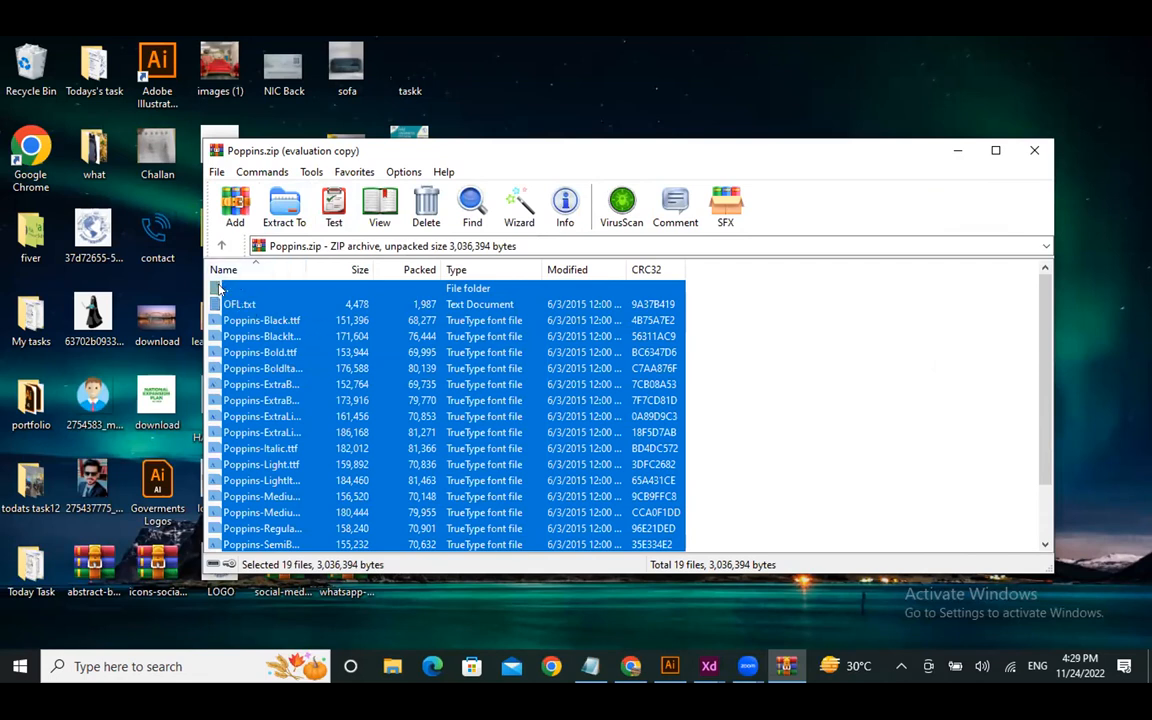
ctrl+click(219, 288)
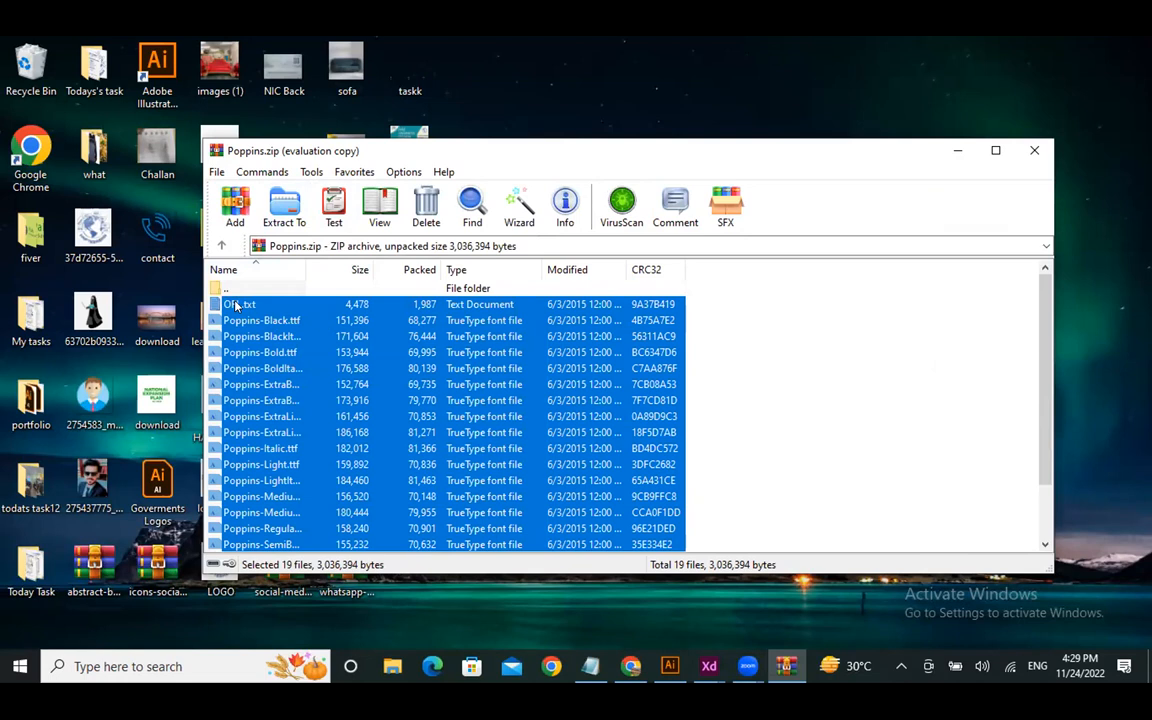
ctrl+click(237, 305)
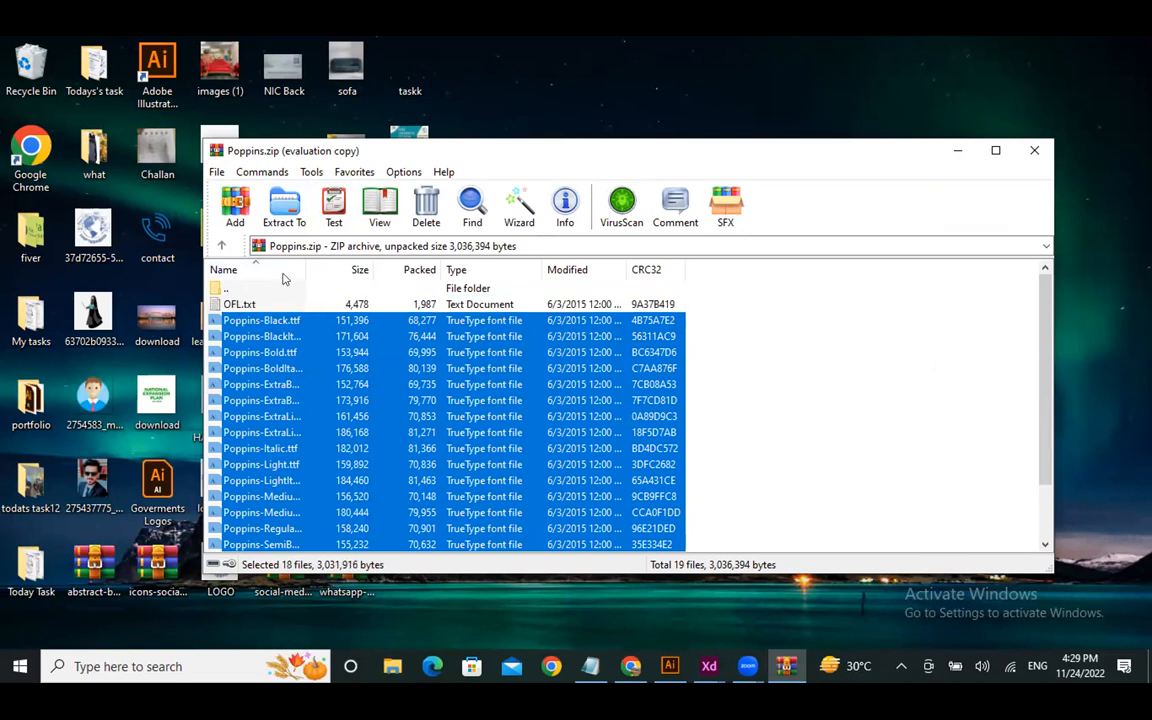
right_click(277, 346)
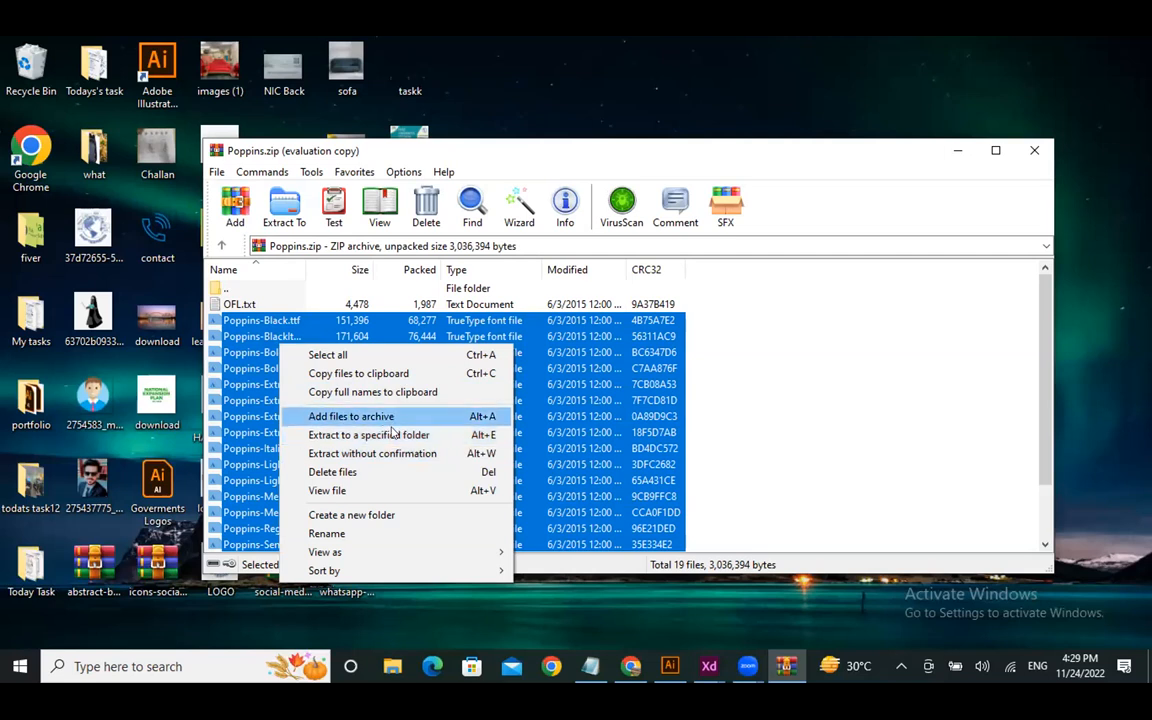
click(392, 436)
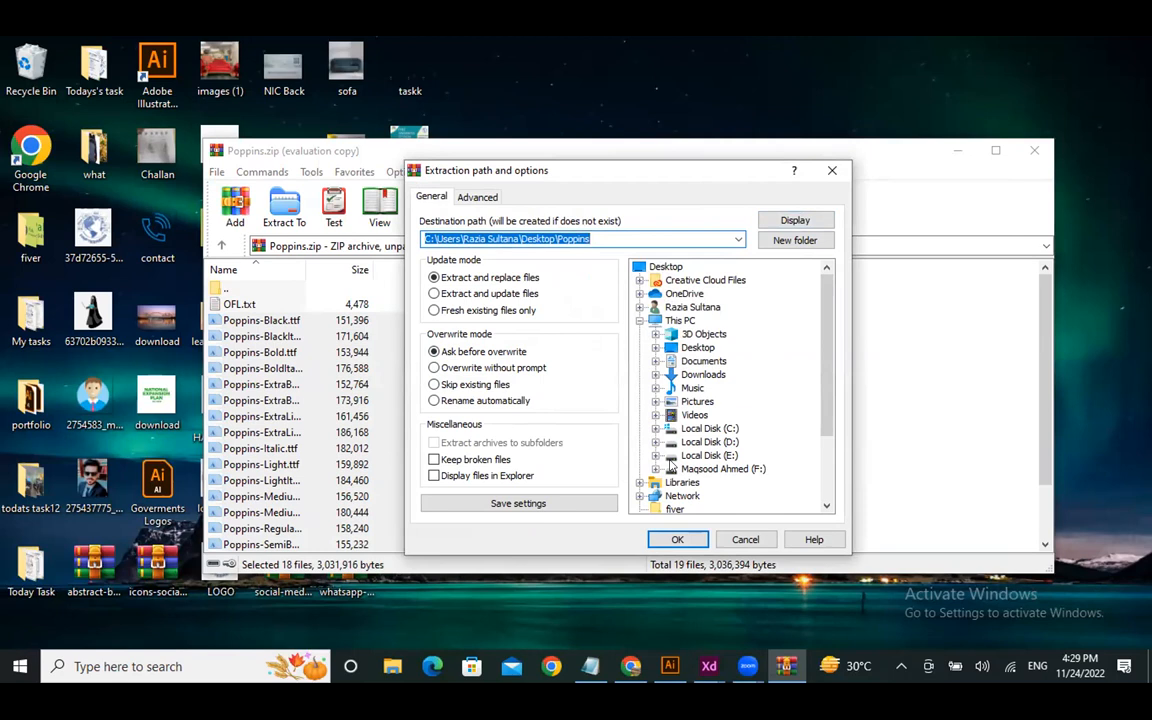
click(672, 537)
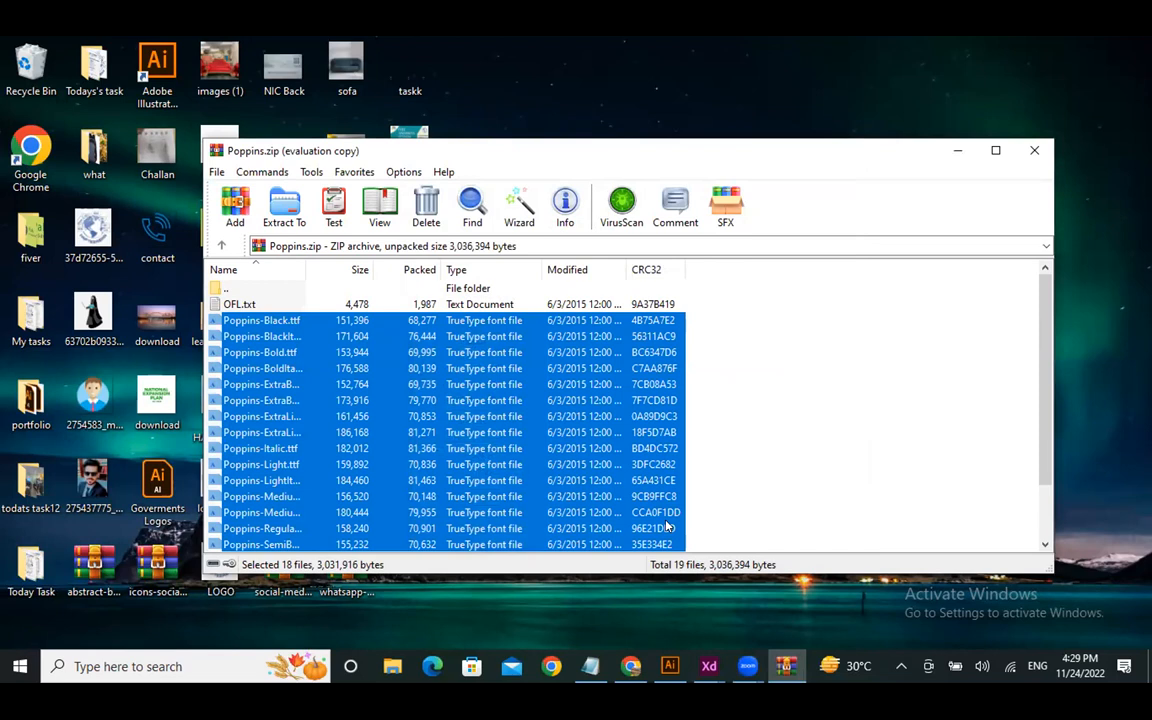
right_click(483, 448)
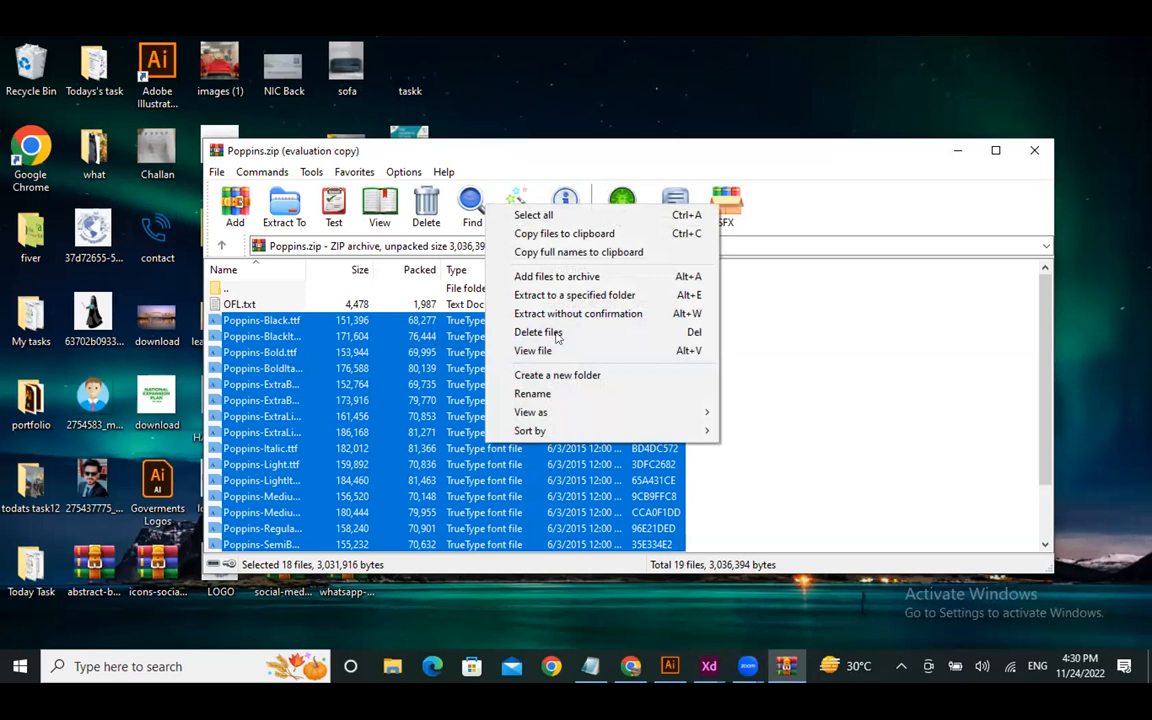
click(1034, 151)
click(1034, 151)
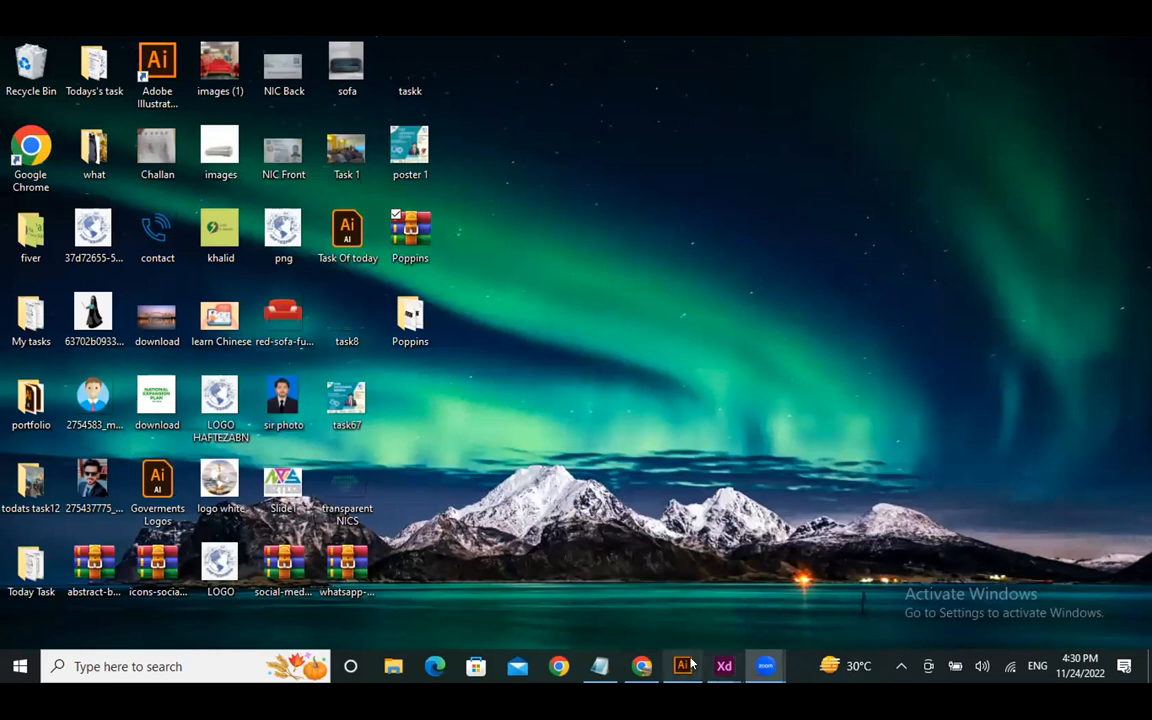
Step: Open the extracted Poppins folder on the desktop, preview the Poppins-Black font file and close the preview
double_click(400, 320)
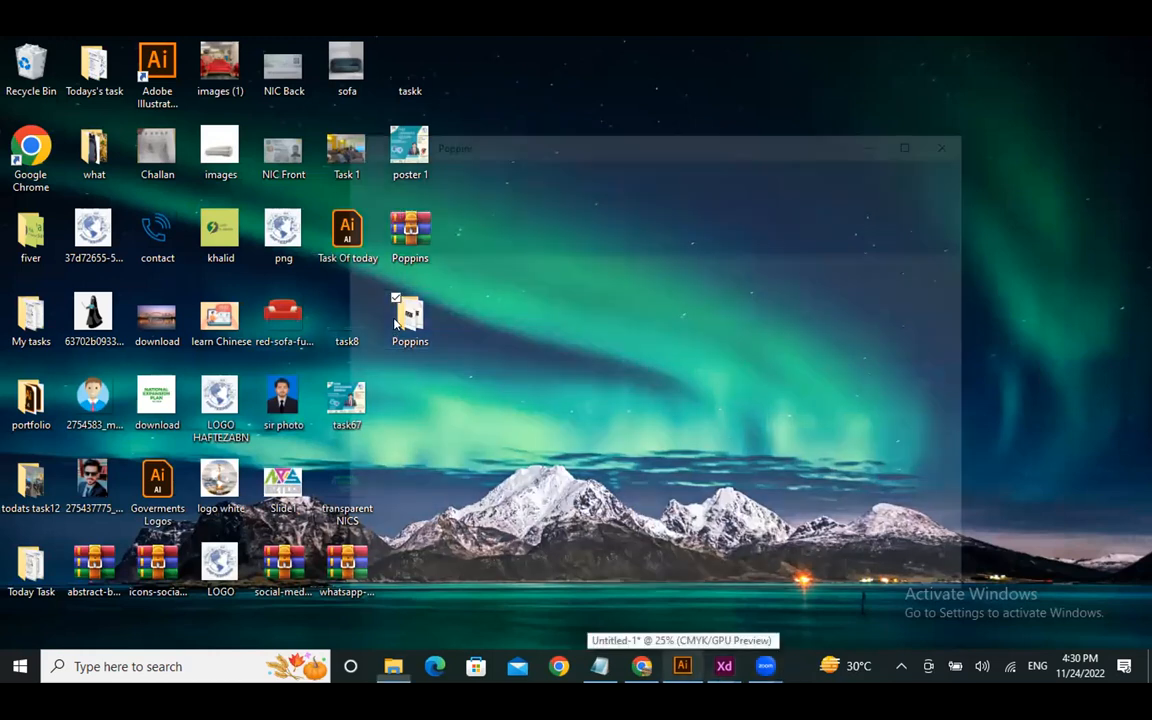
double_click(625, 320)
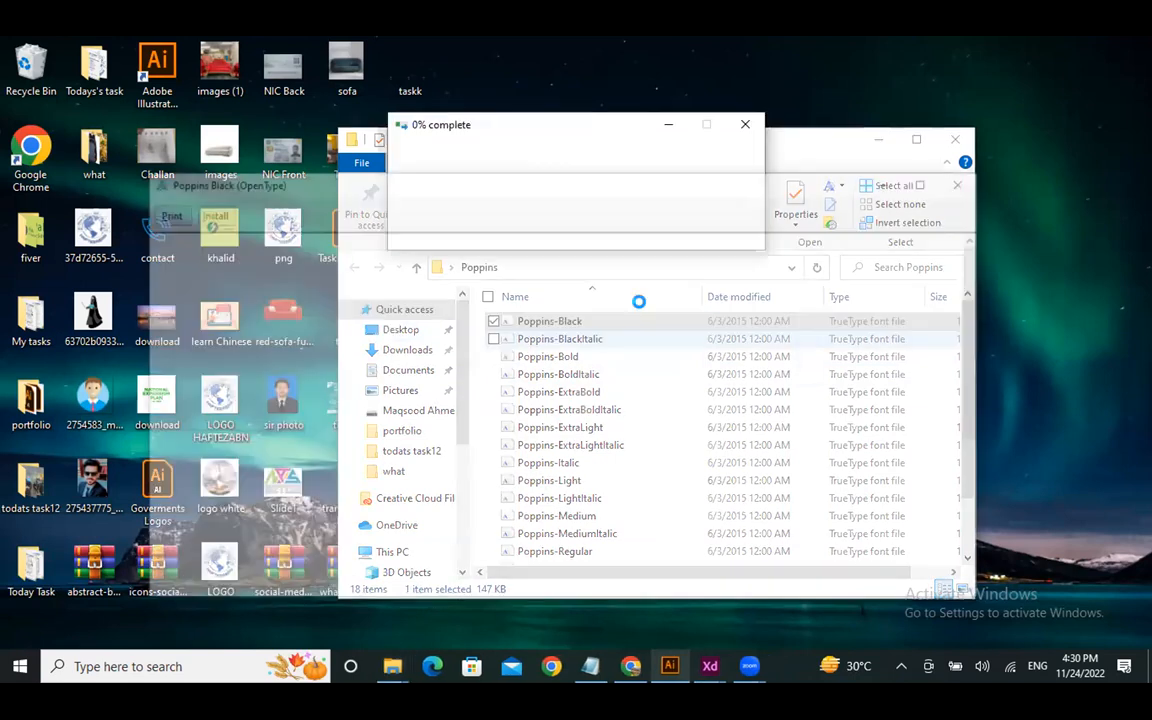
click(974, 182)
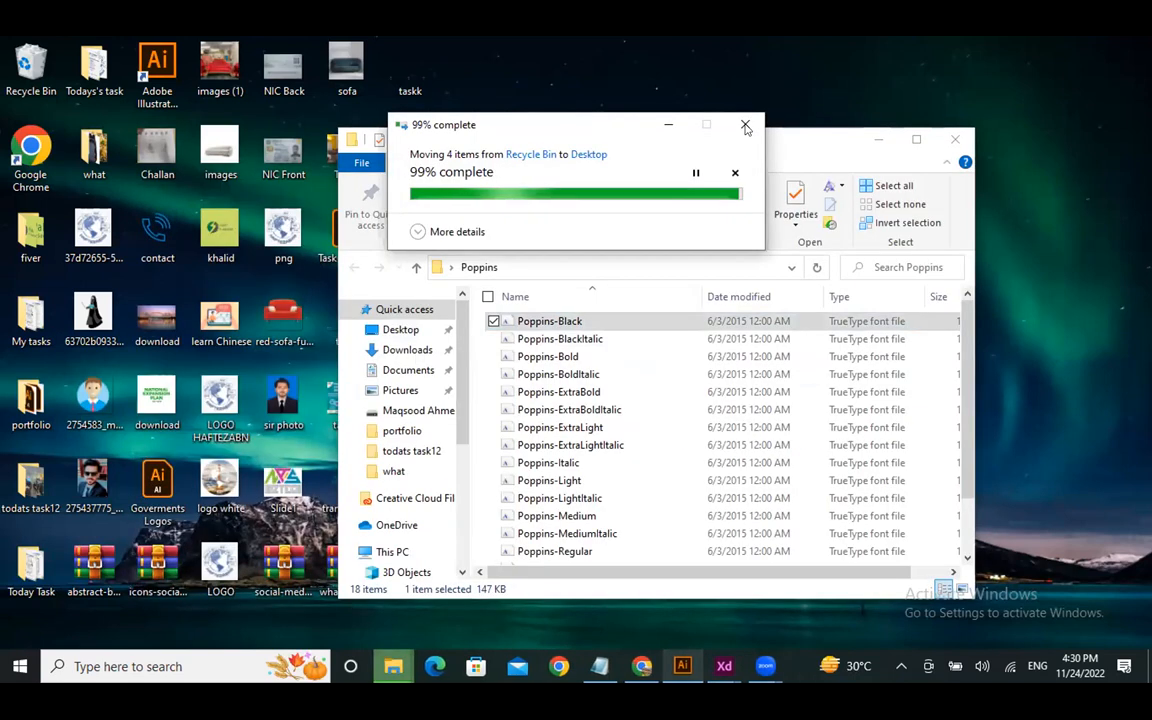
Step: Install all the font files in the Poppins folder for all users and close the folder
key(ctrl+a)
click(554, 328)
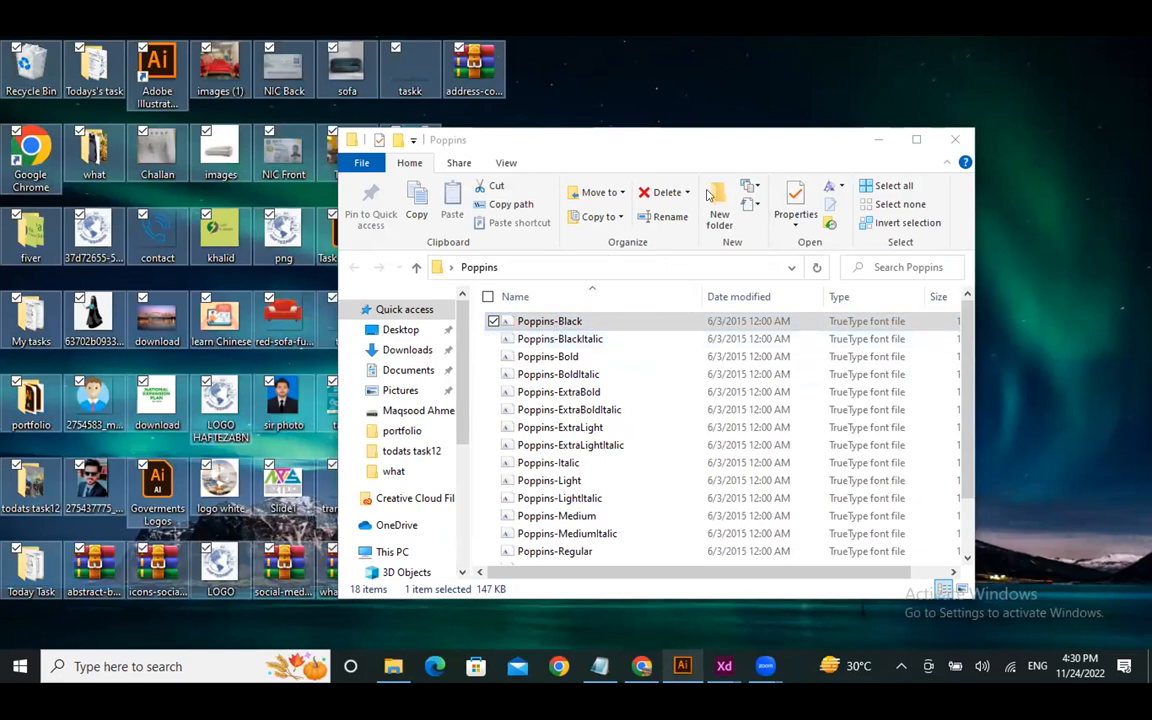
click(571, 340)
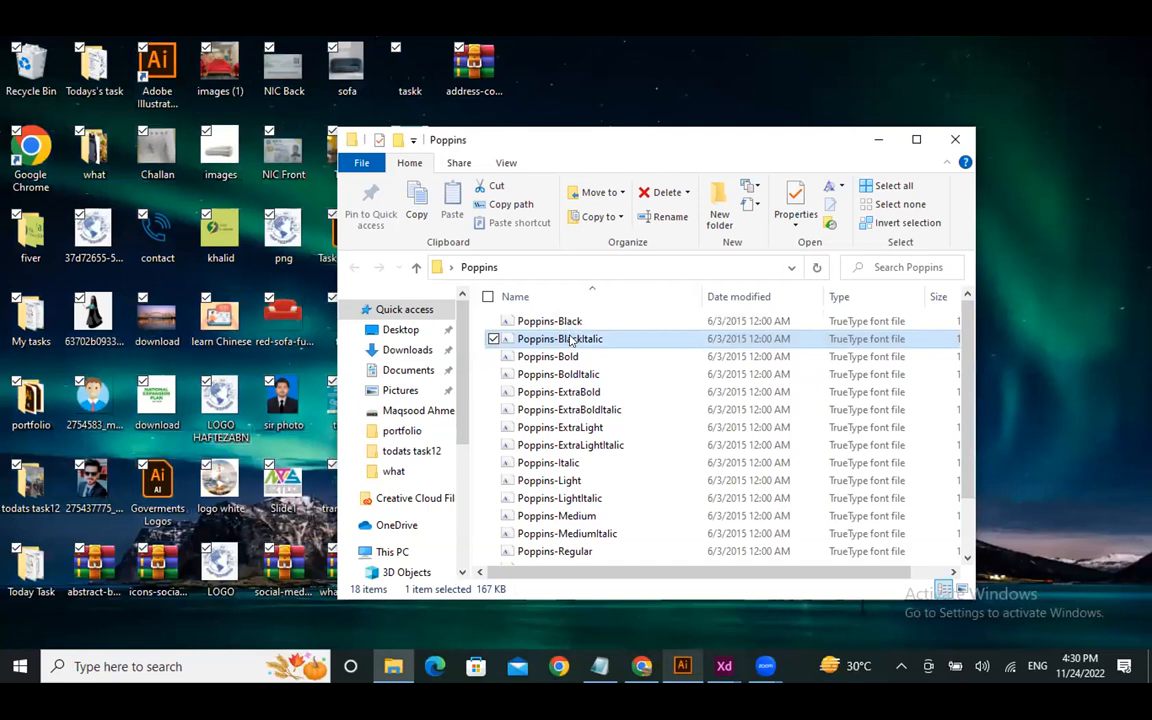
key(ctrl+a)
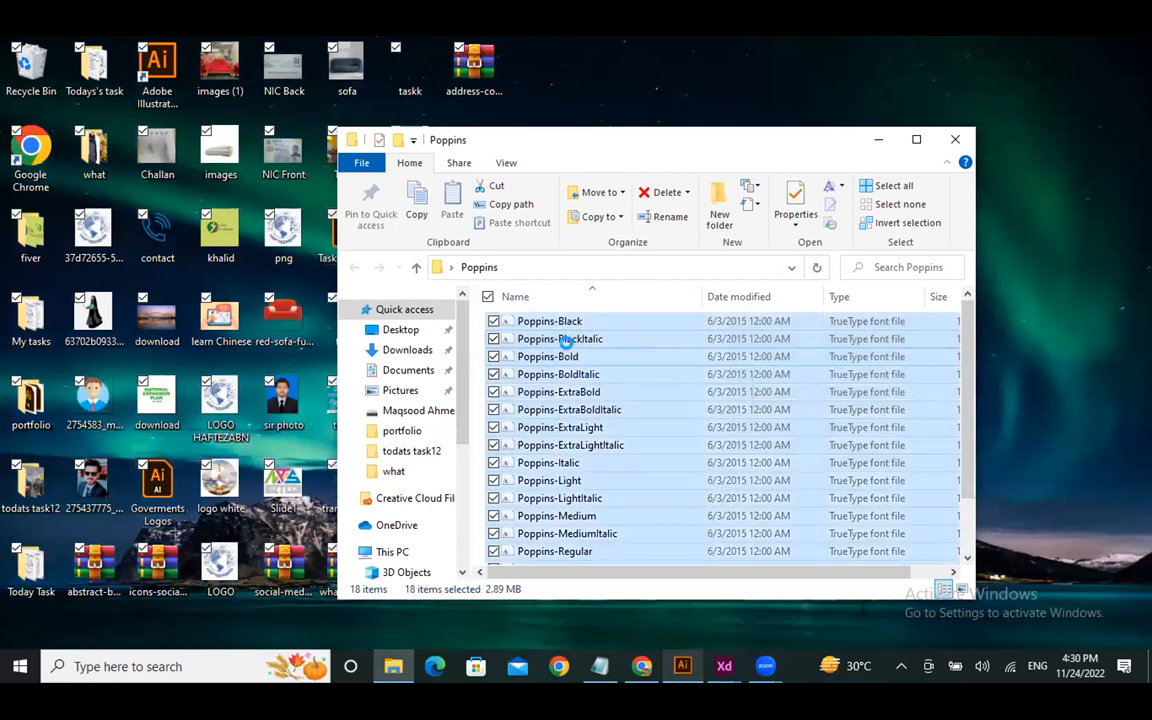
right_click(566, 341)
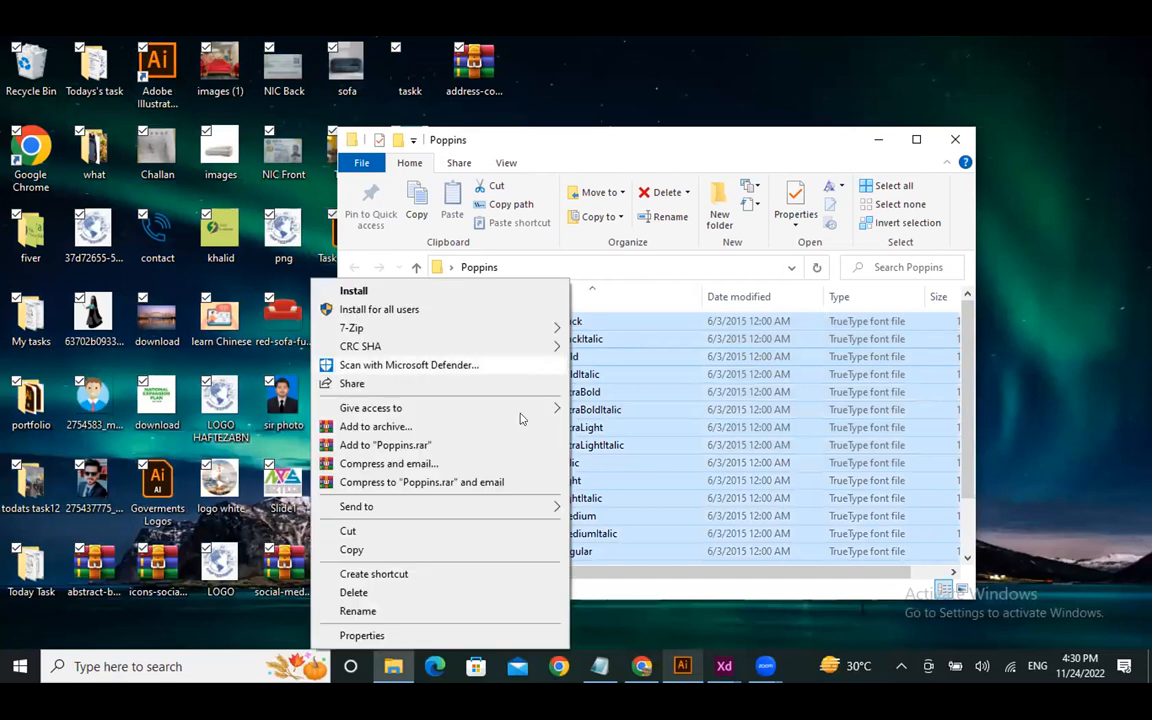
click(437, 311)
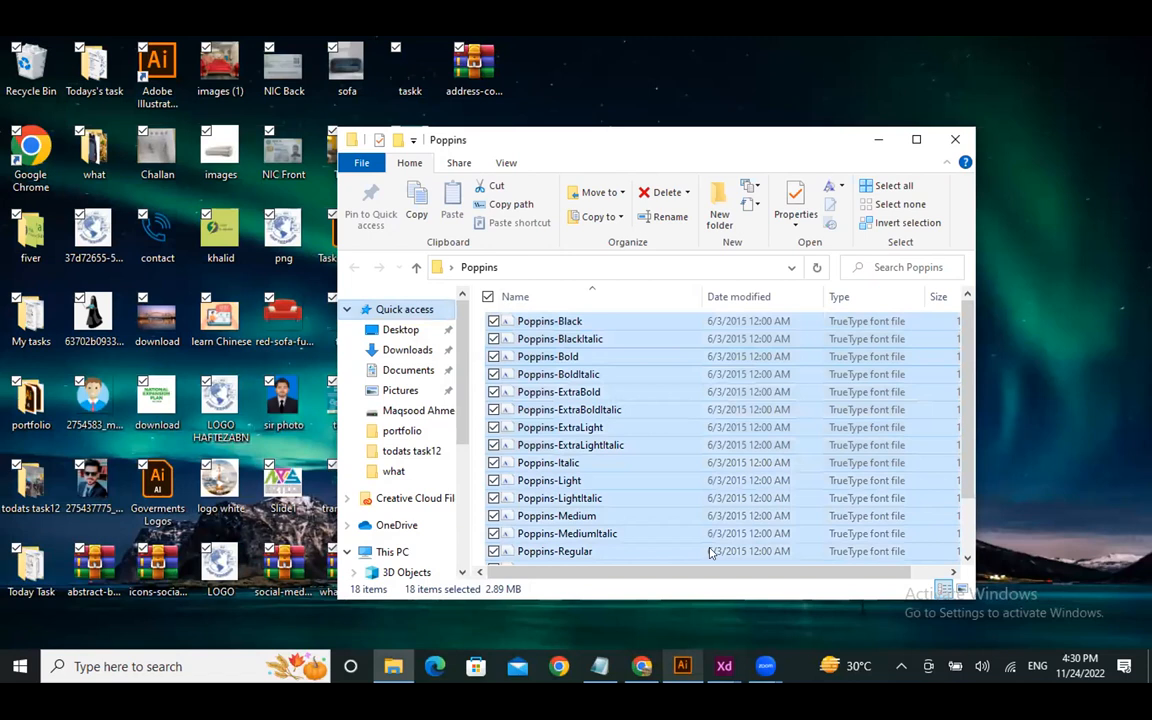
click(957, 141)
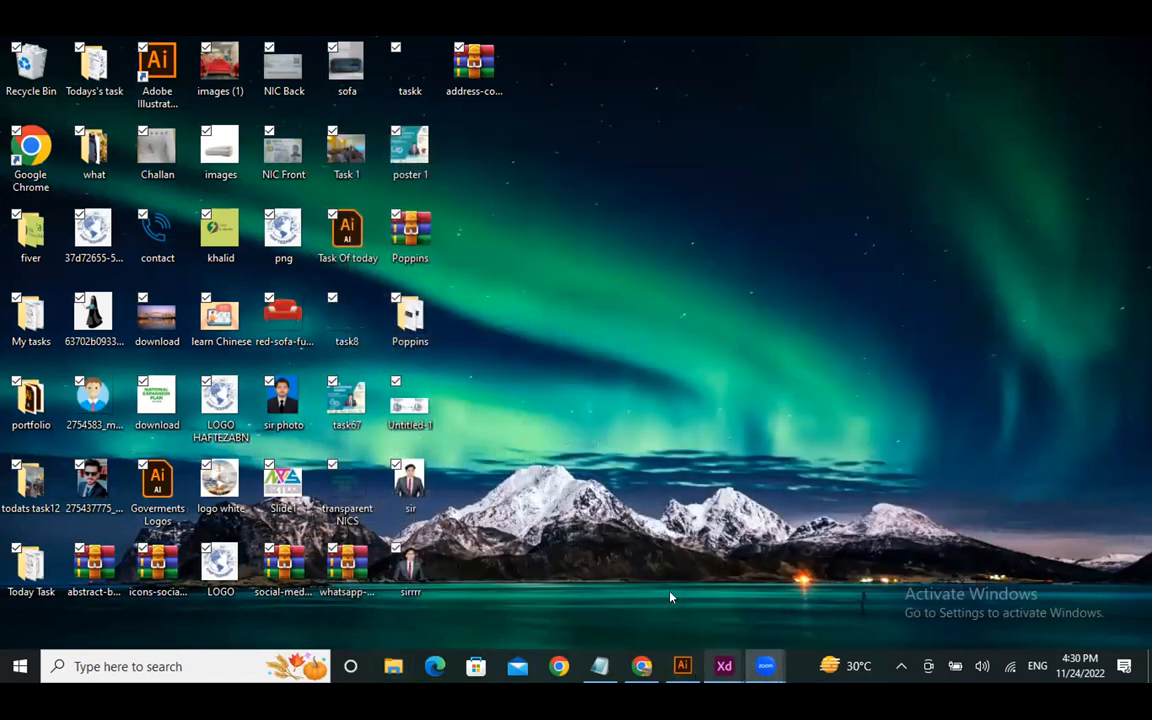
Step: Switch to Adobe XD, close the prototype preview of the Untitled document and bring up the app UI document
click(724, 666)
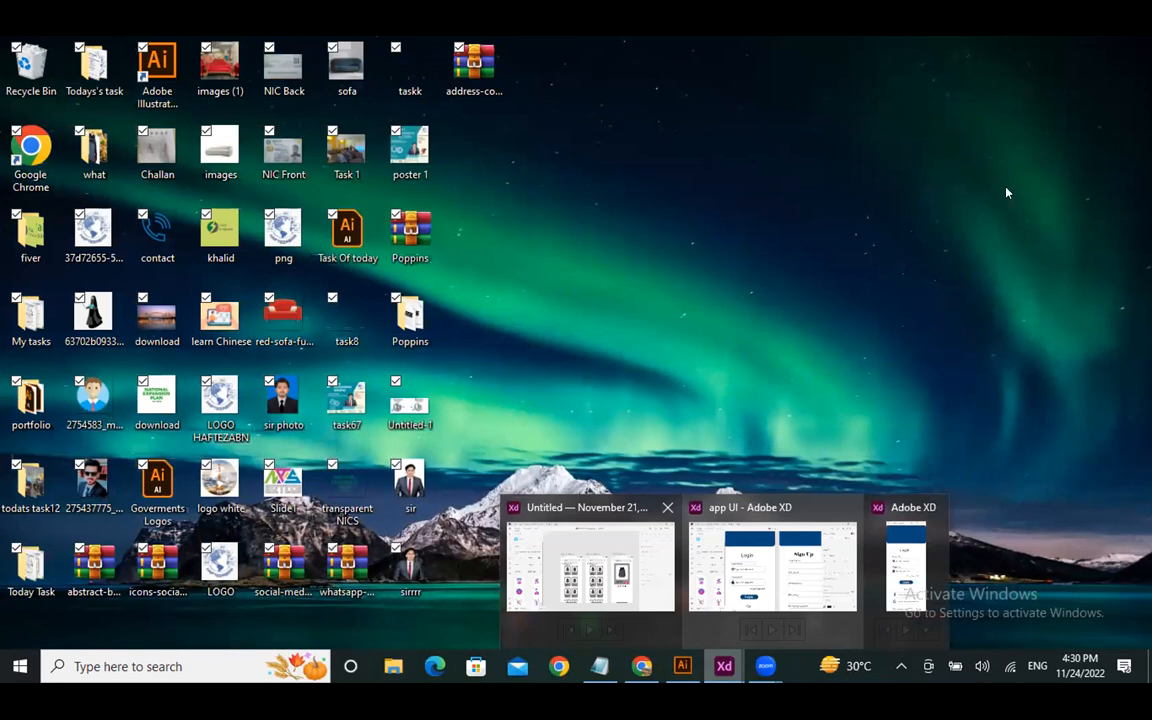
click(534, 514)
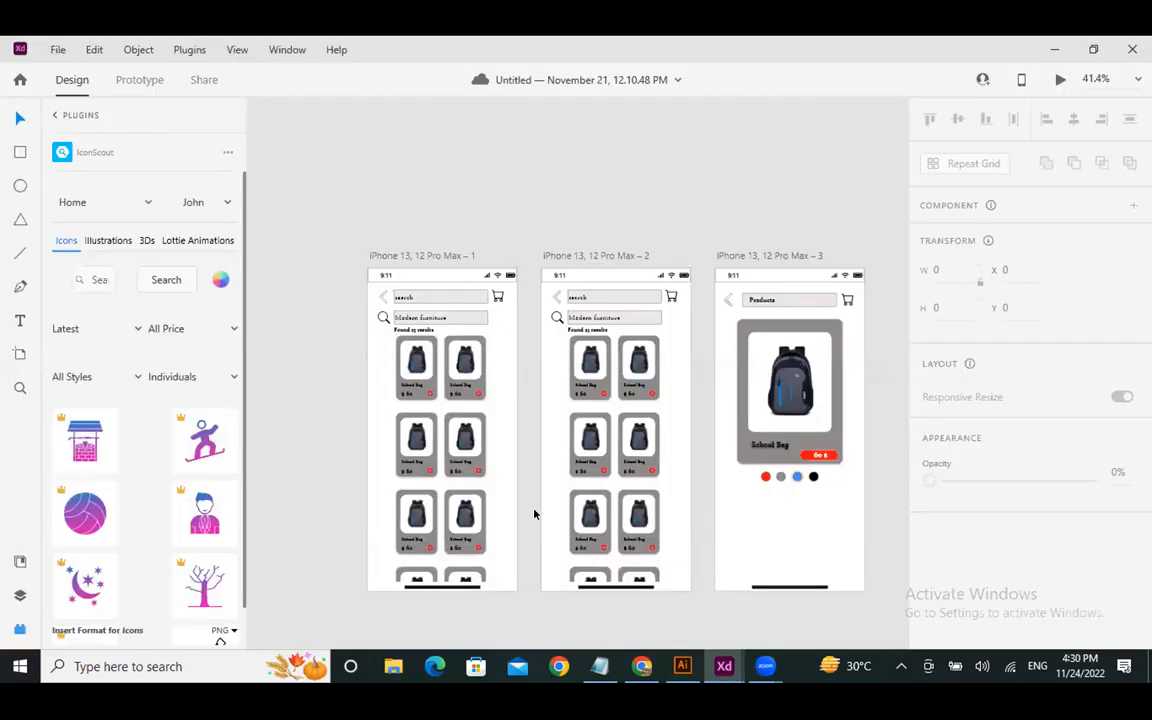
click(725, 667)
click(893, 576)
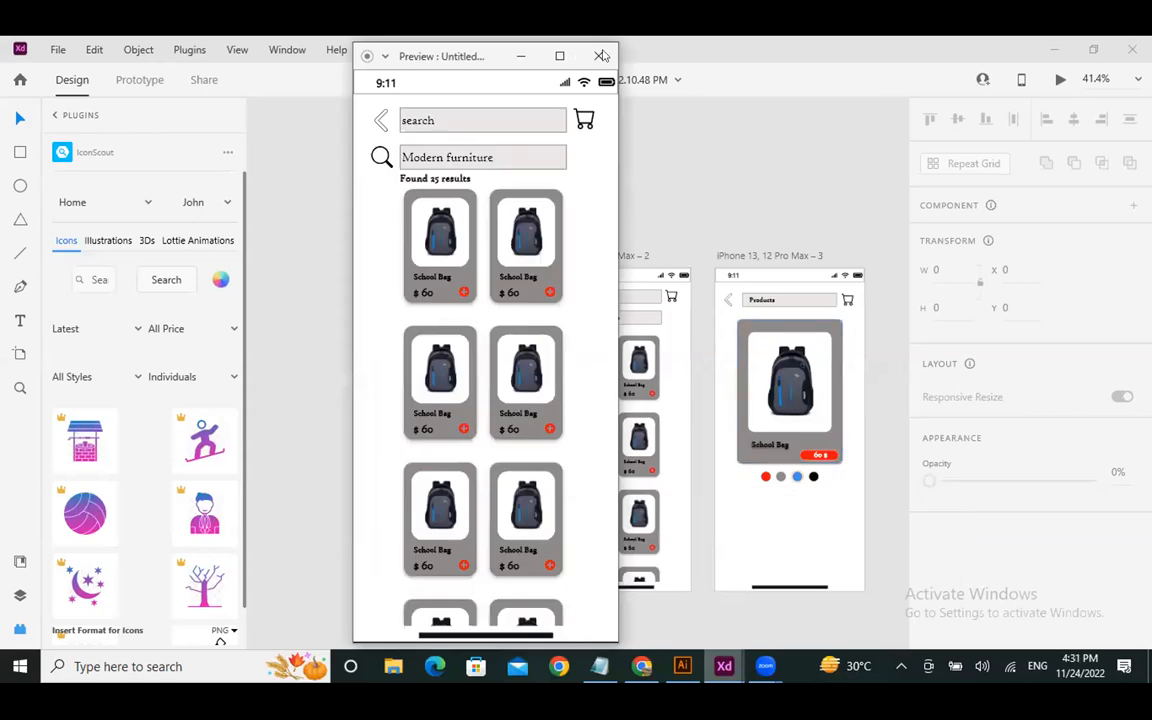
click(598, 56)
click(723, 666)
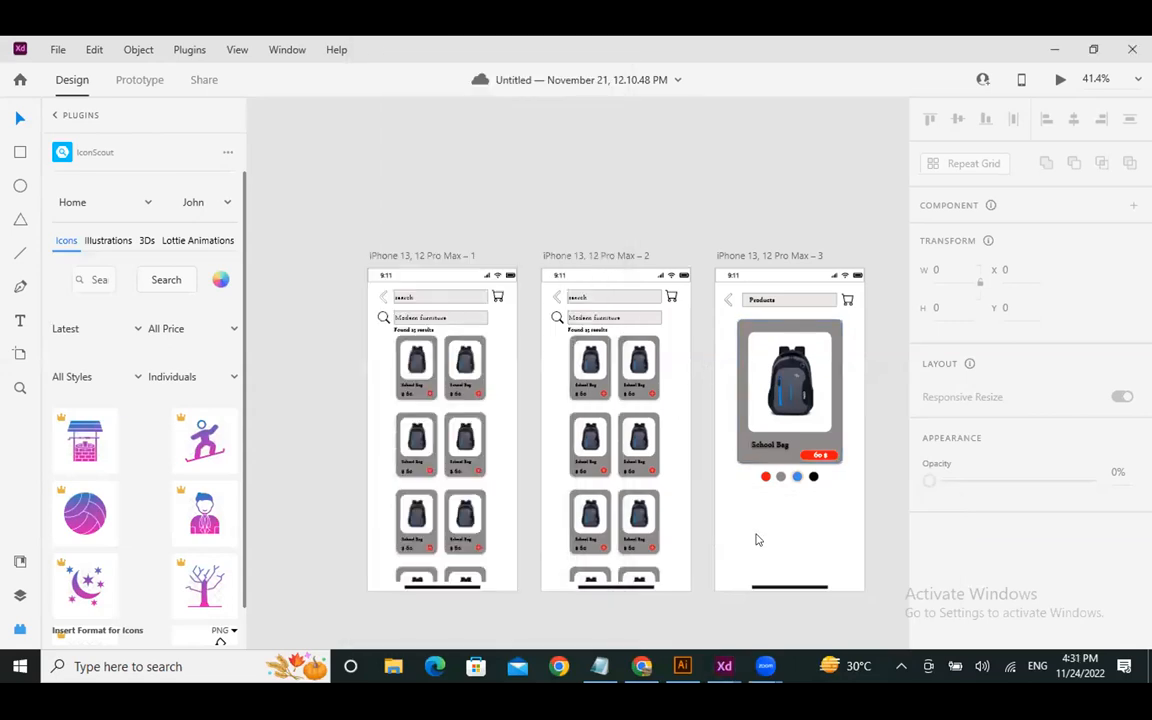
click(757, 540)
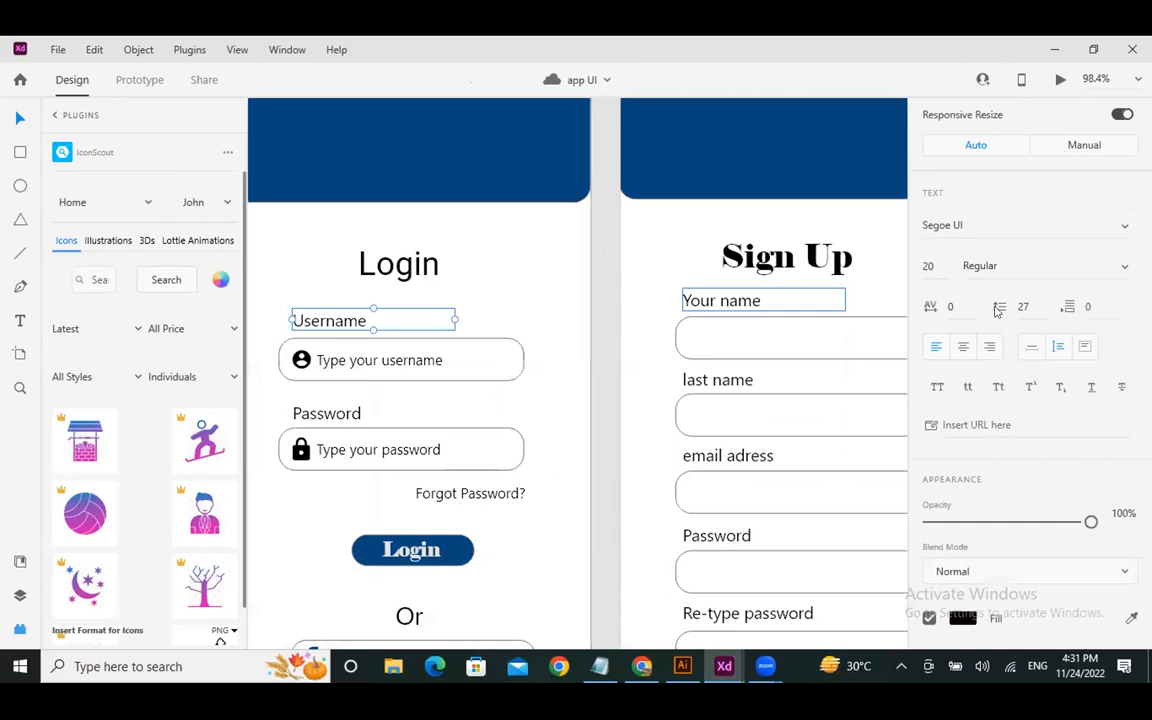
Step: Try to enter popins as the Sign Up heading's font style, and undo the last change
click(790, 257)
click(1012, 261)
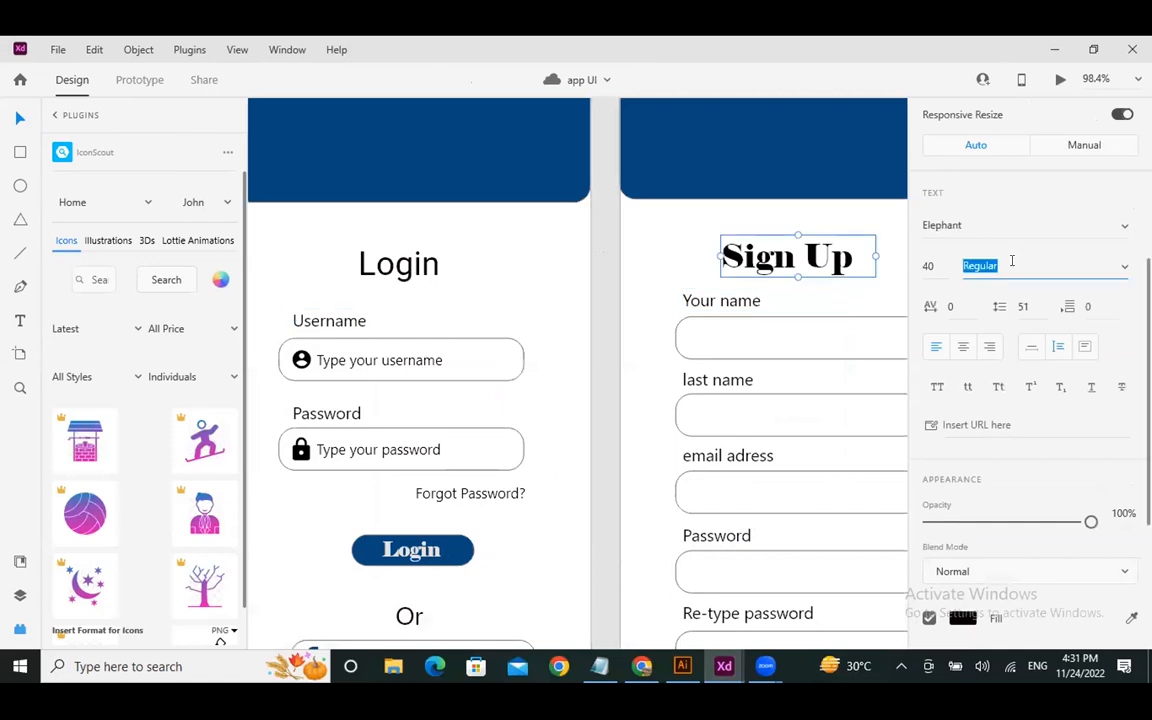
text(popins)
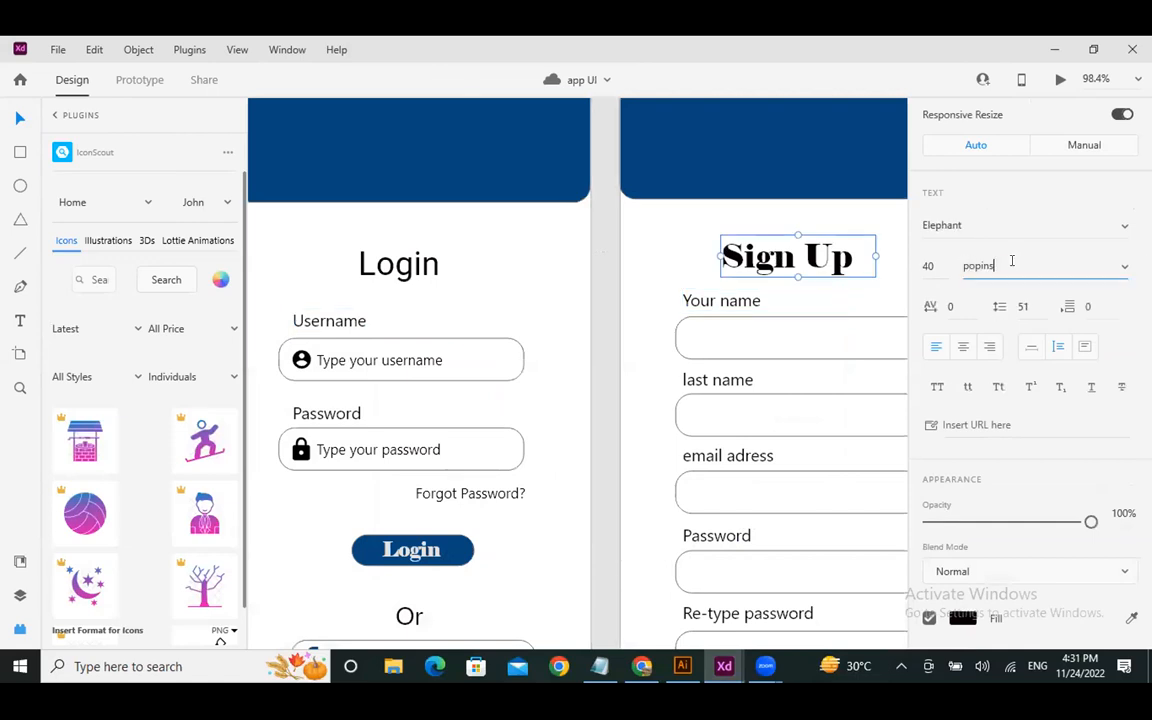
key(Return)
key(ctrl+z)
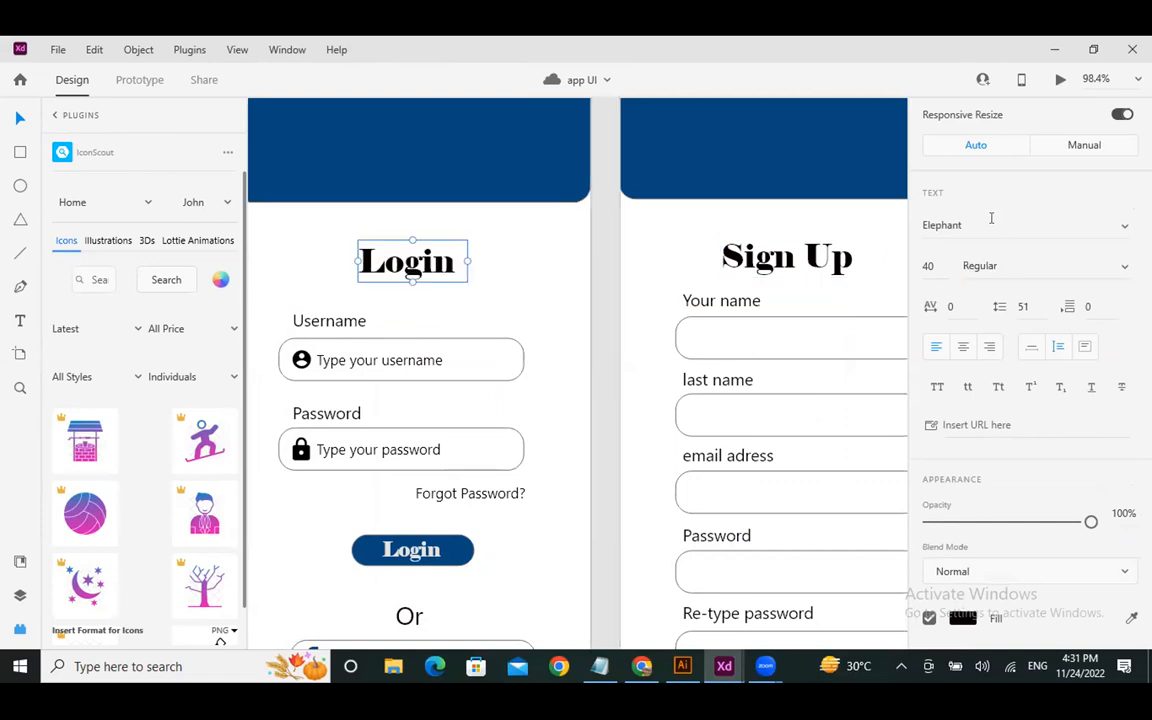
Step: Set the font of the Login heading at the top of the login screen to Poppins
click(985, 221)
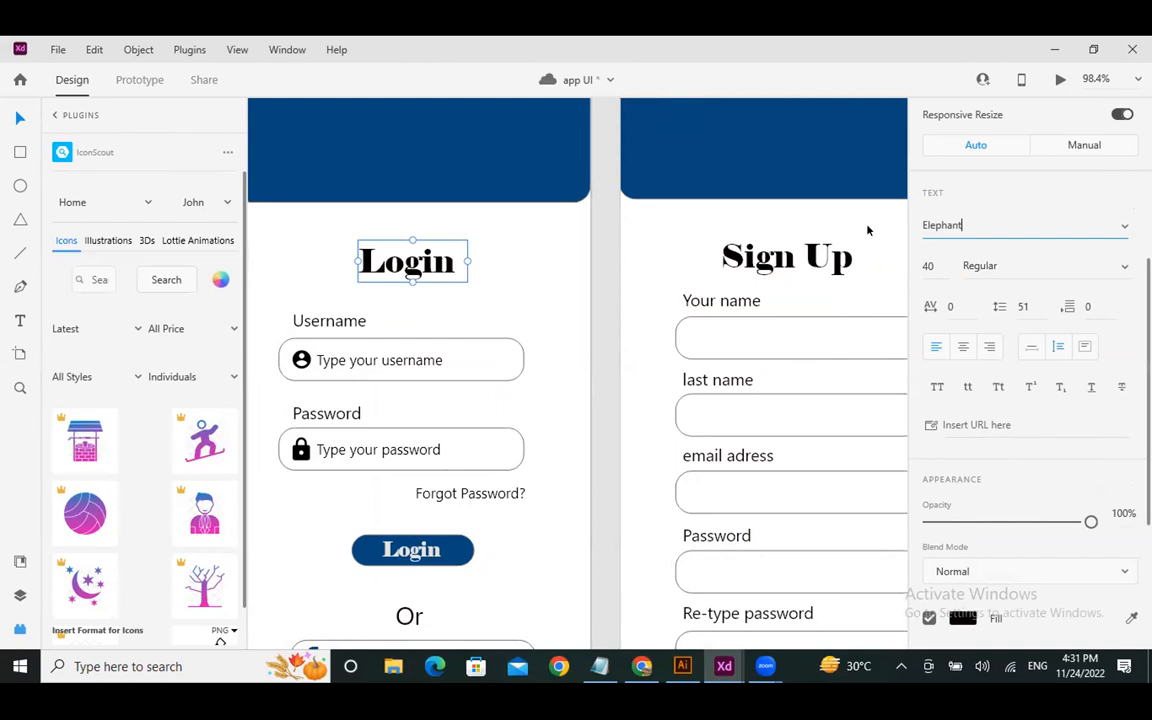
text(Po)
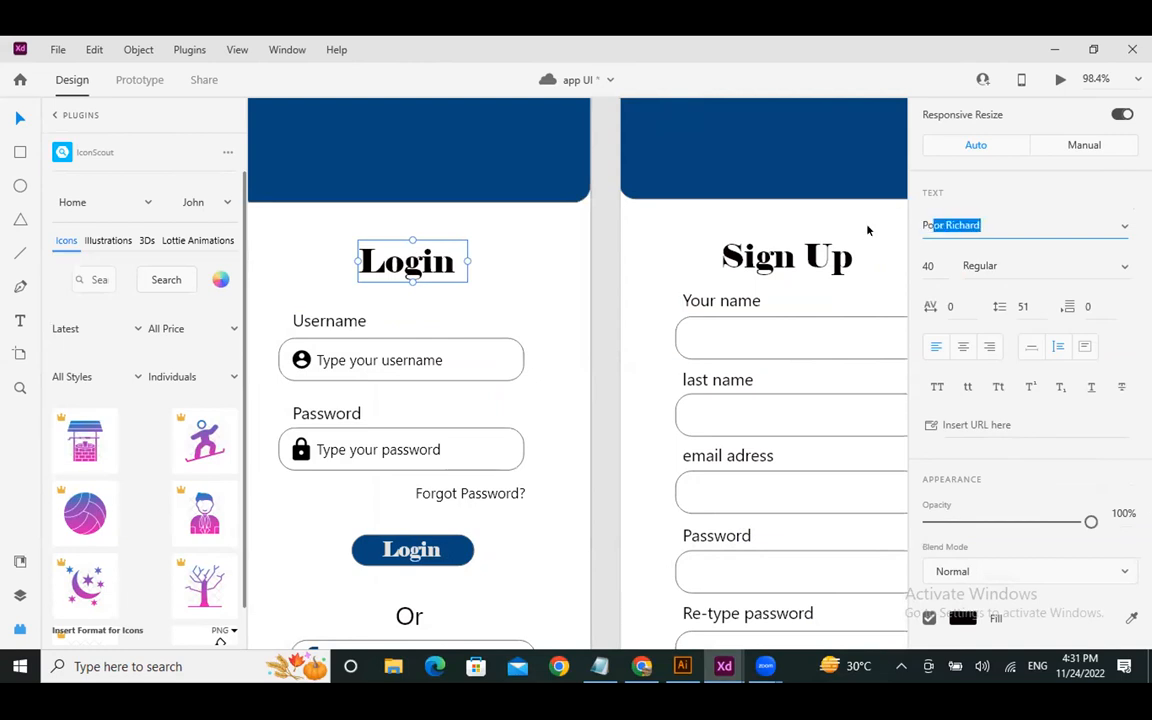
text(pins)
key(Return)
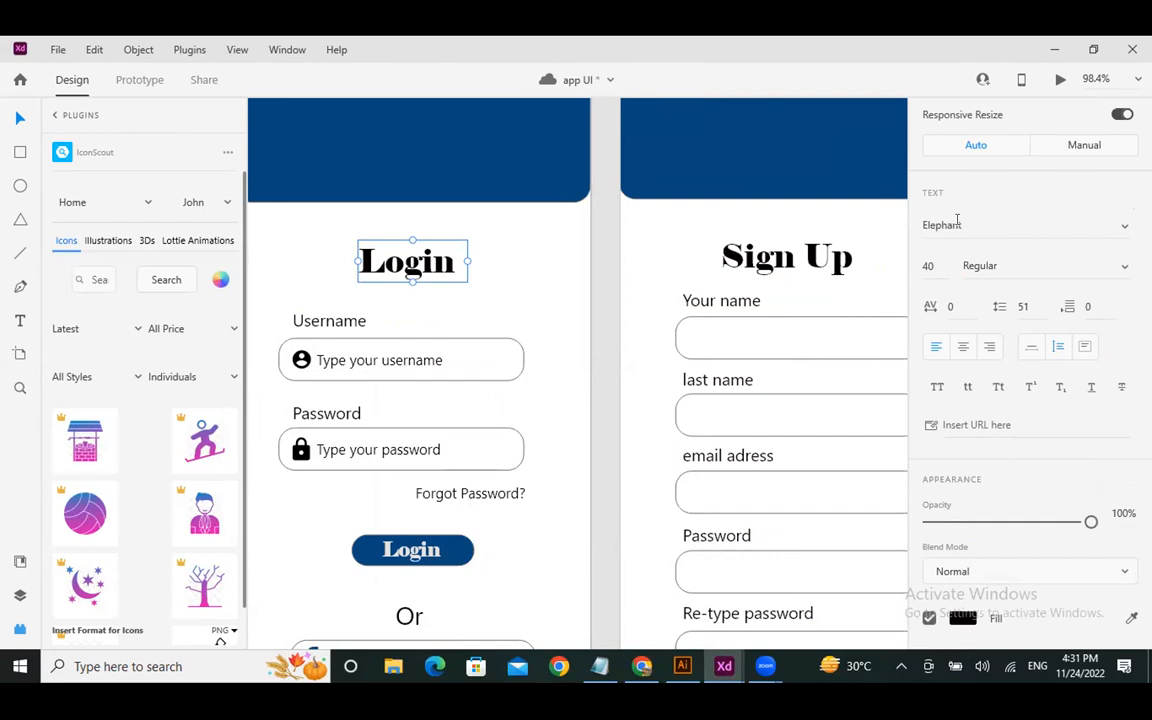
click(957, 222)
text(Po)
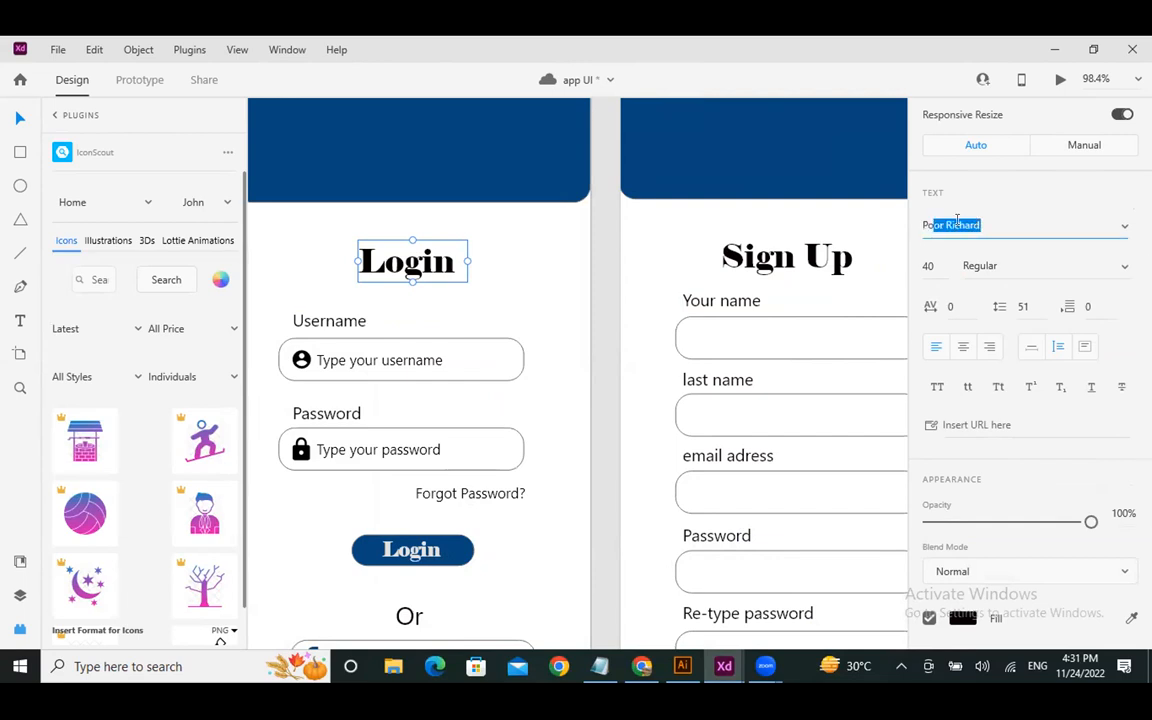
text(ppins)
key(Return)
Step: Set the Sign Up heading's font to Poppins and deselect it
click(826, 249)
click(970, 218)
text(Poppins)
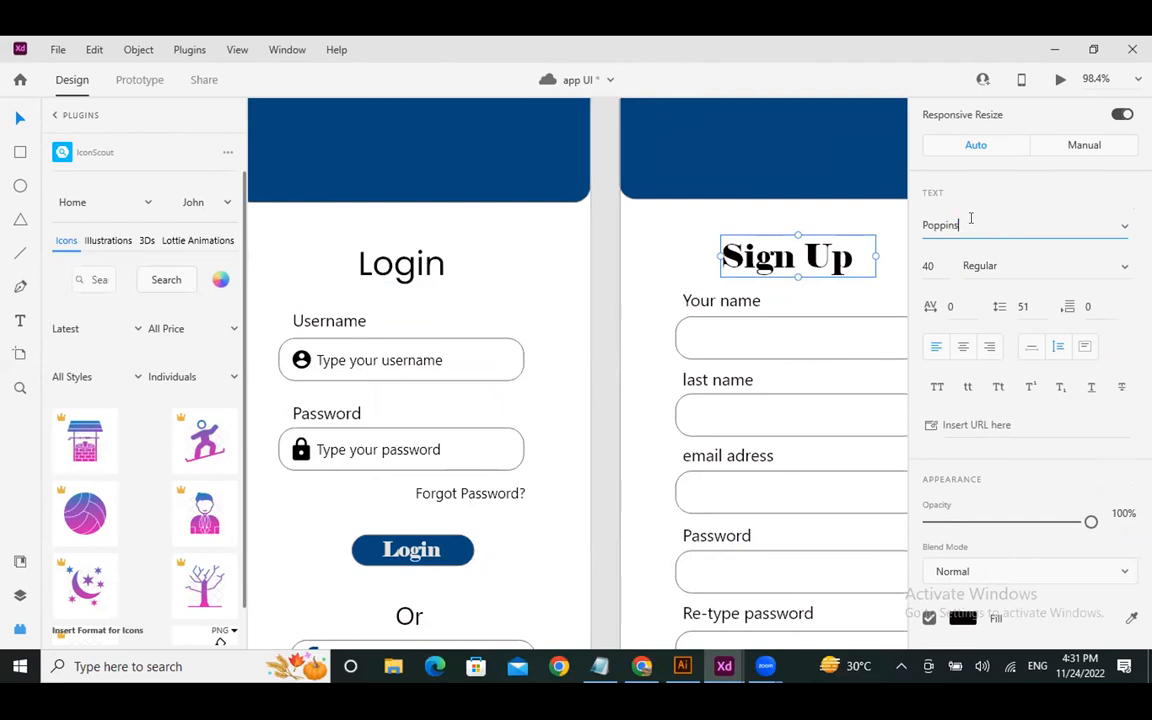
key(Return)
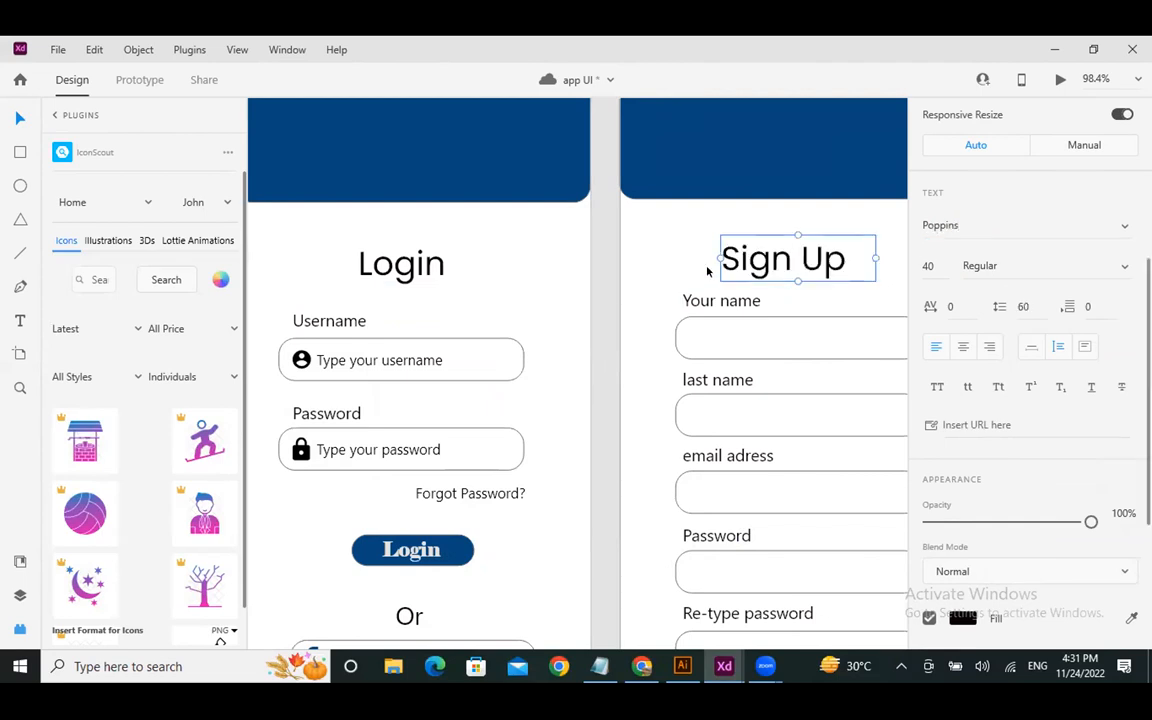
click(689, 263)
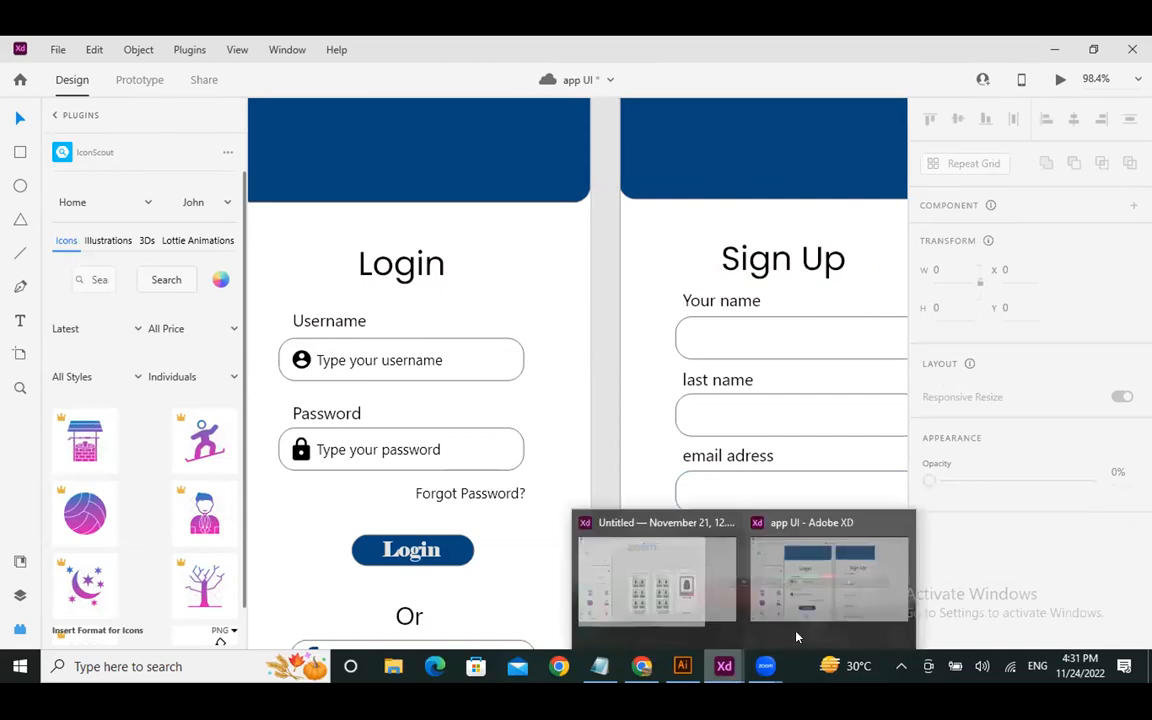
mouse_move(766, 668)
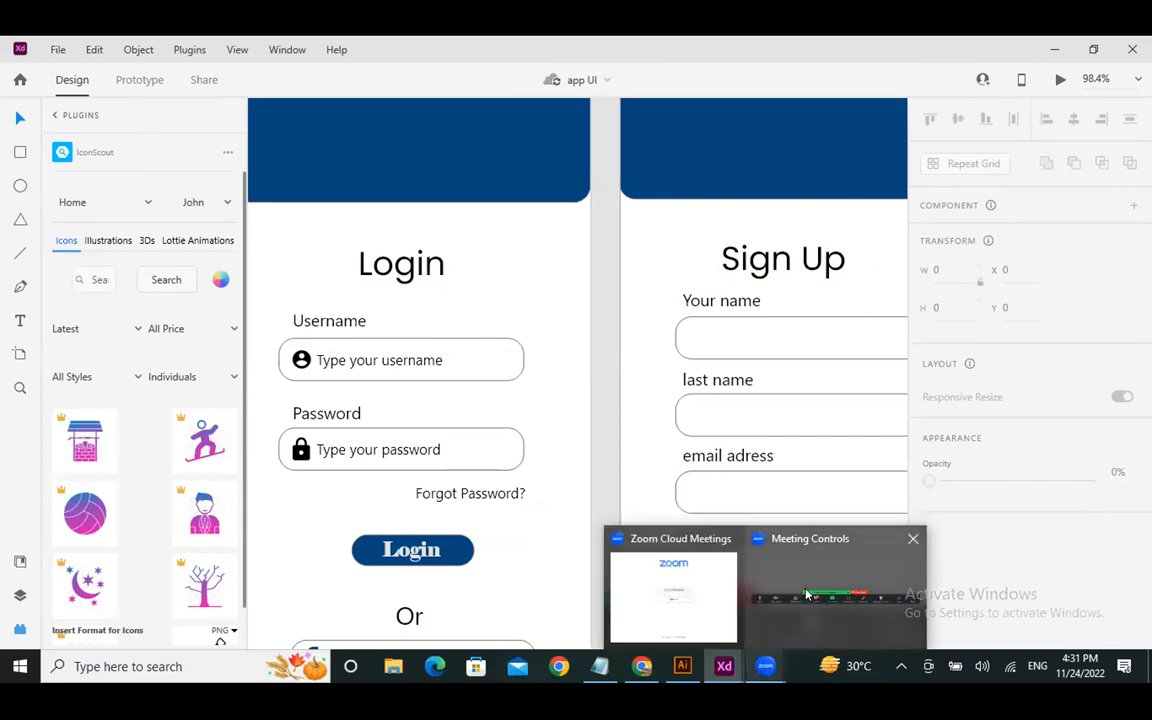
click(806, 594)
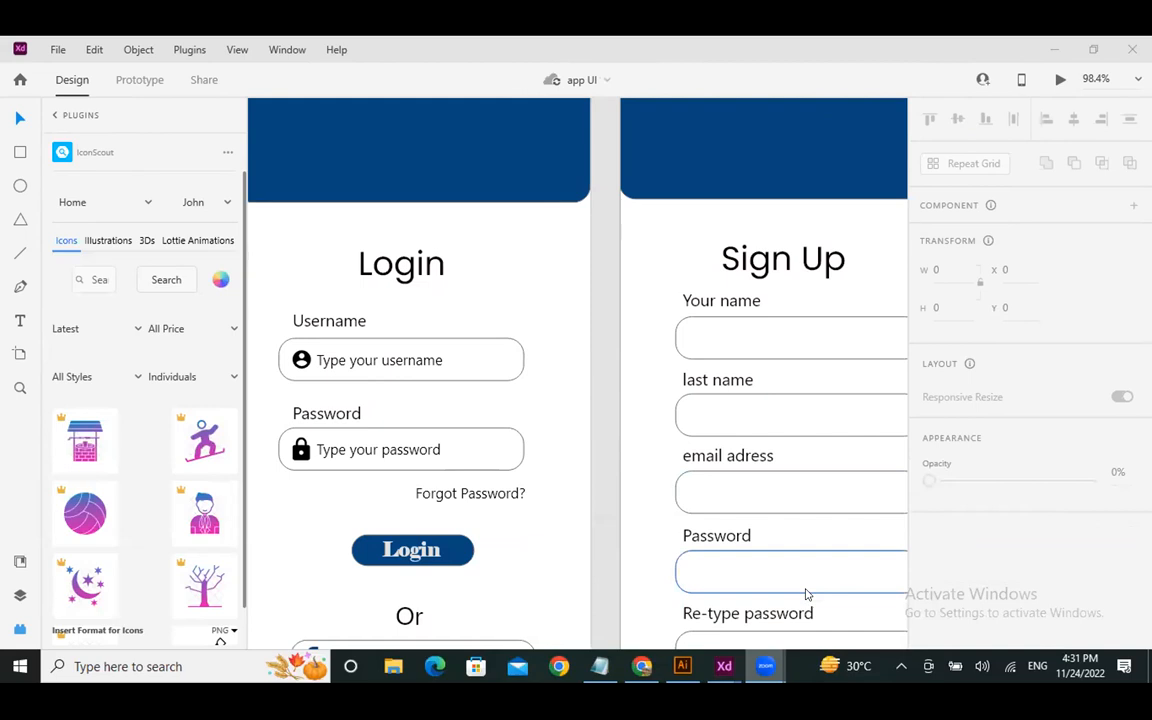
mouse_move(642, 666)
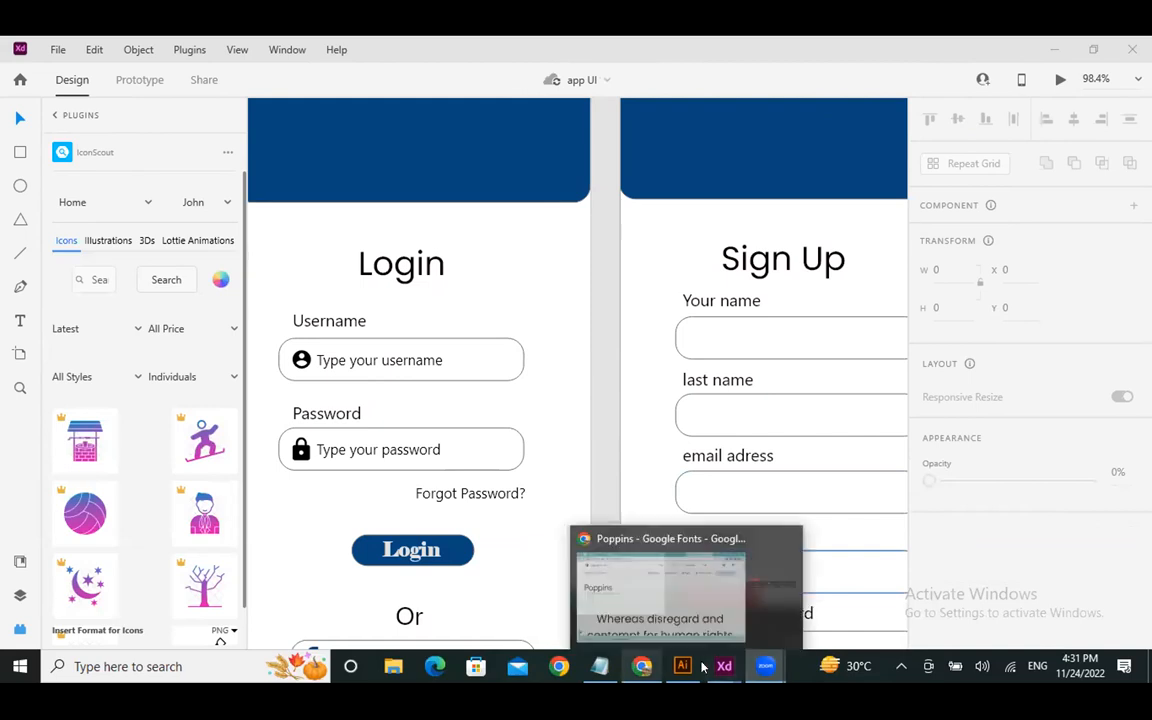